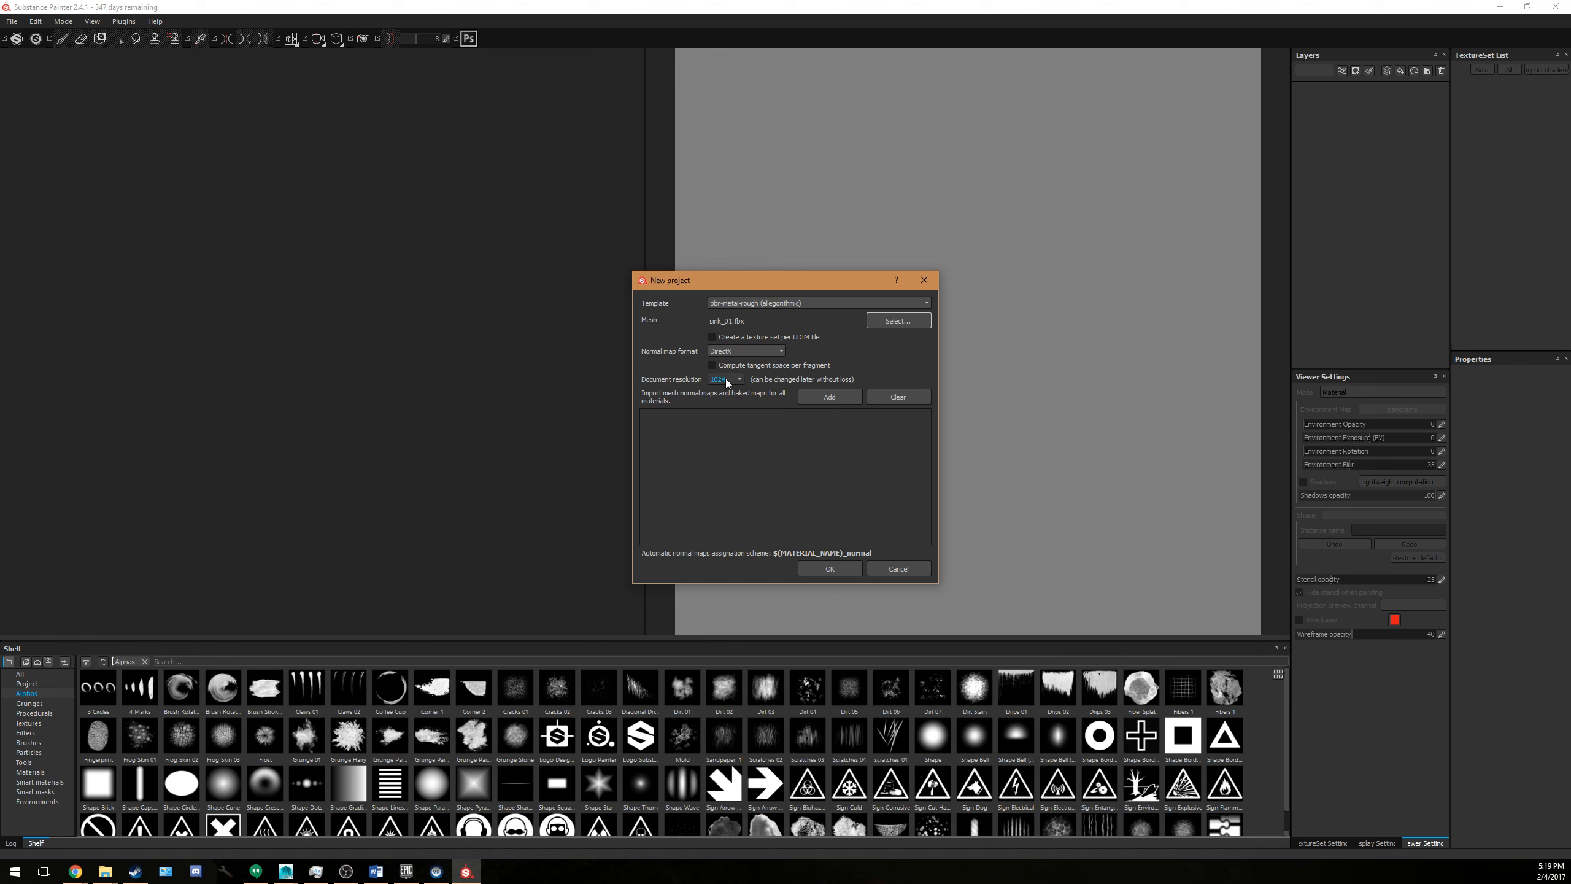
Set the document resolution to 2048 and create the project from the sink_01.fbx mesh.
click(726, 378)
click(818, 569)
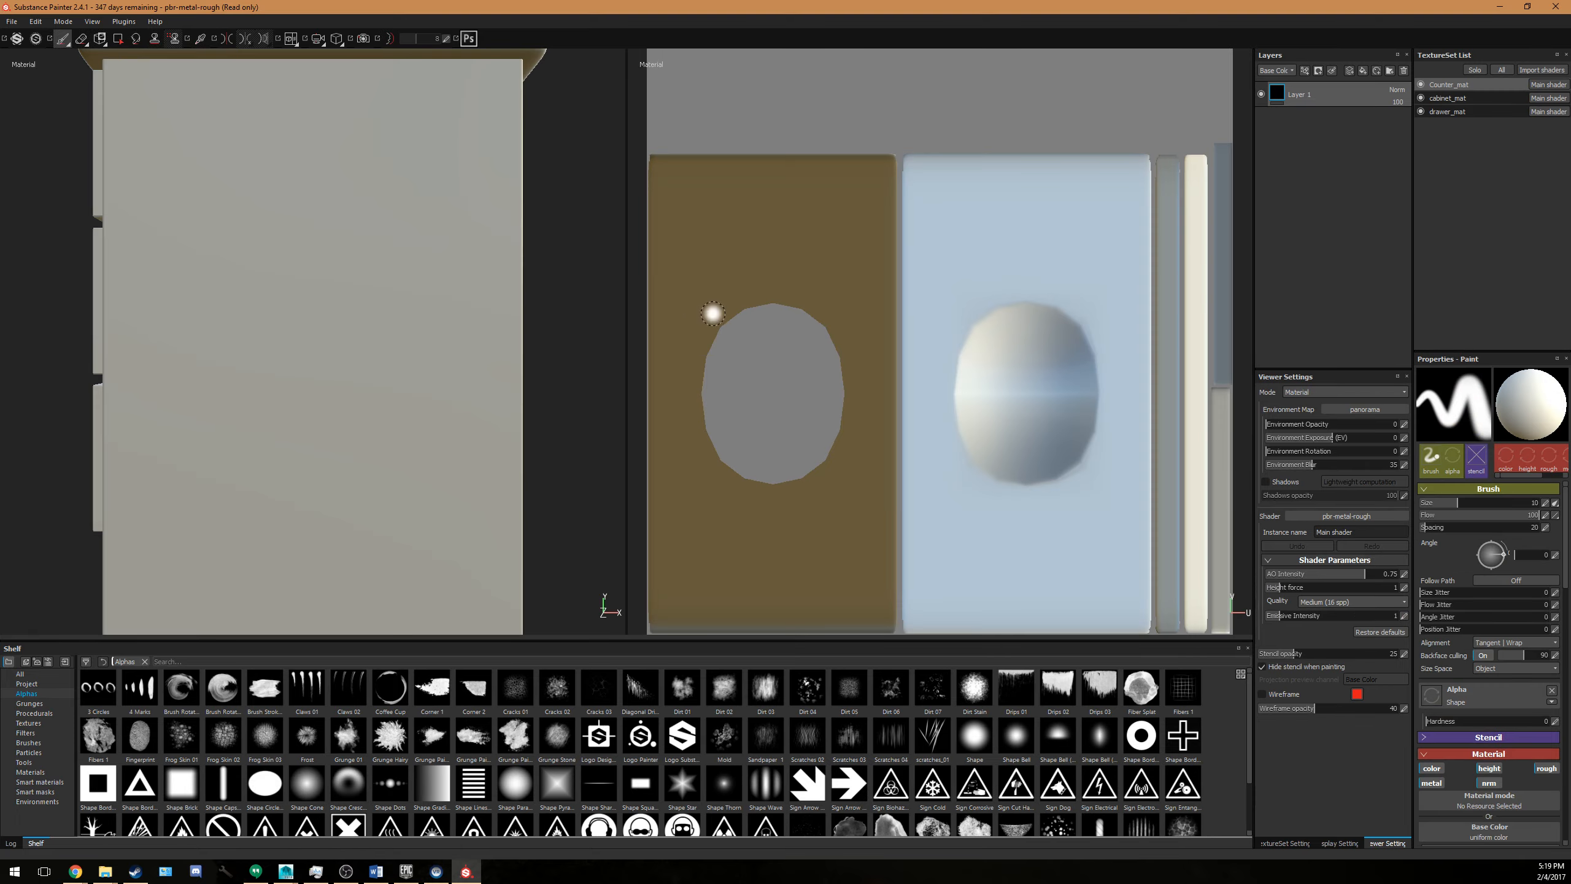
Examine the imported sink cabinet in the 3D view, including its drawer fronts, side and countertop basin.
alt+drag(425, 397, 153, 355)
alt+middle_drag(154, 355, 386, 372)
alt+drag(167, 365, 362, 368)
alt+middle_drag(235, 353, 305, 384)
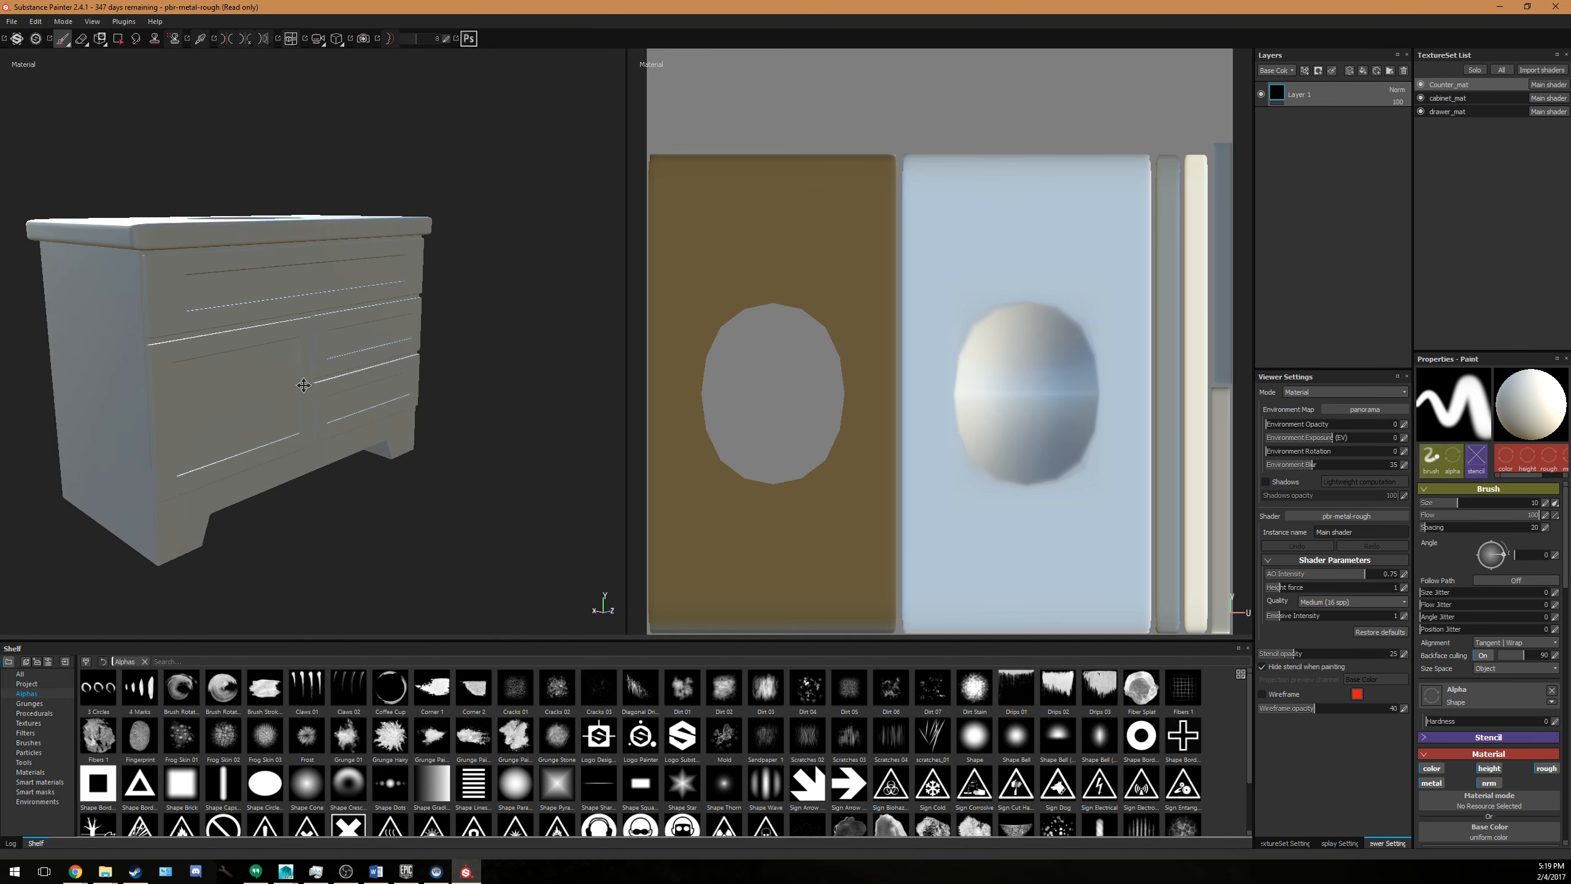
alt+right_drag(305, 384, 332, 389)
alt+drag(296, 309, 283, 339)
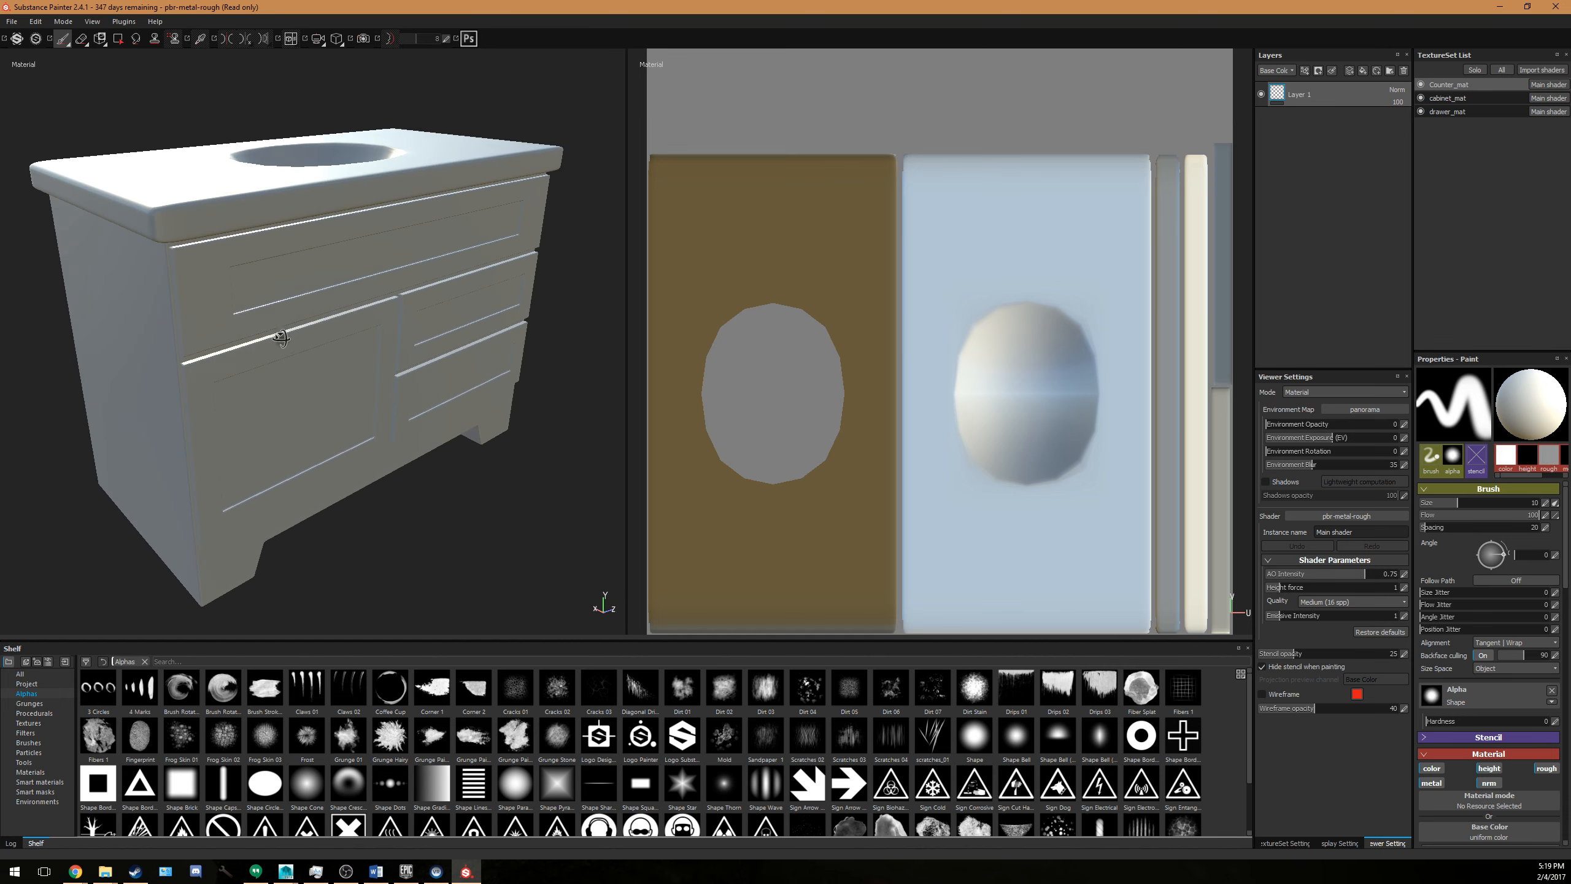
mouse_move(357, 447)
alt+middle_down()
mouse_move(367, 457)
mouse_move(339, 391)
mouse_move(377, 424)
alt+middle_up()
alt+middle_drag(355, 338, 348, 392)
alt+drag(423, 426, 402, 397)
alt+right_drag(440, 375, 318, 355)
mouse_move(316, 315)
alt+mouse_down()
mouse_move(428, 351)
mouse_move(330, 338)
alt+mouse_up()
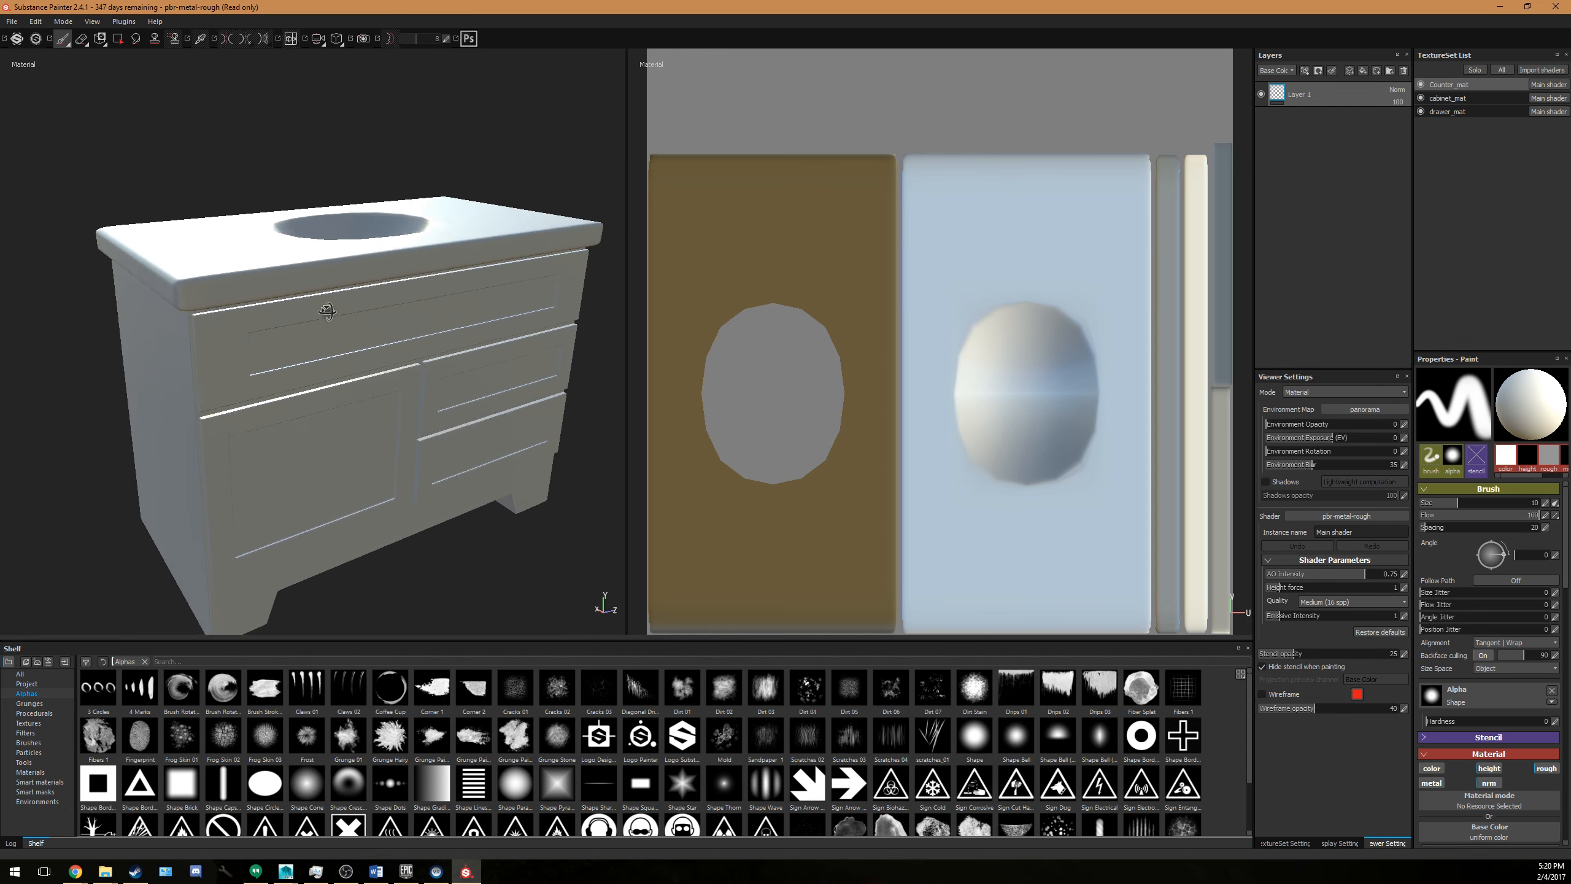
alt+middle_drag(329, 337, 329, 308)
alt+drag(231, 302, 249, 310)
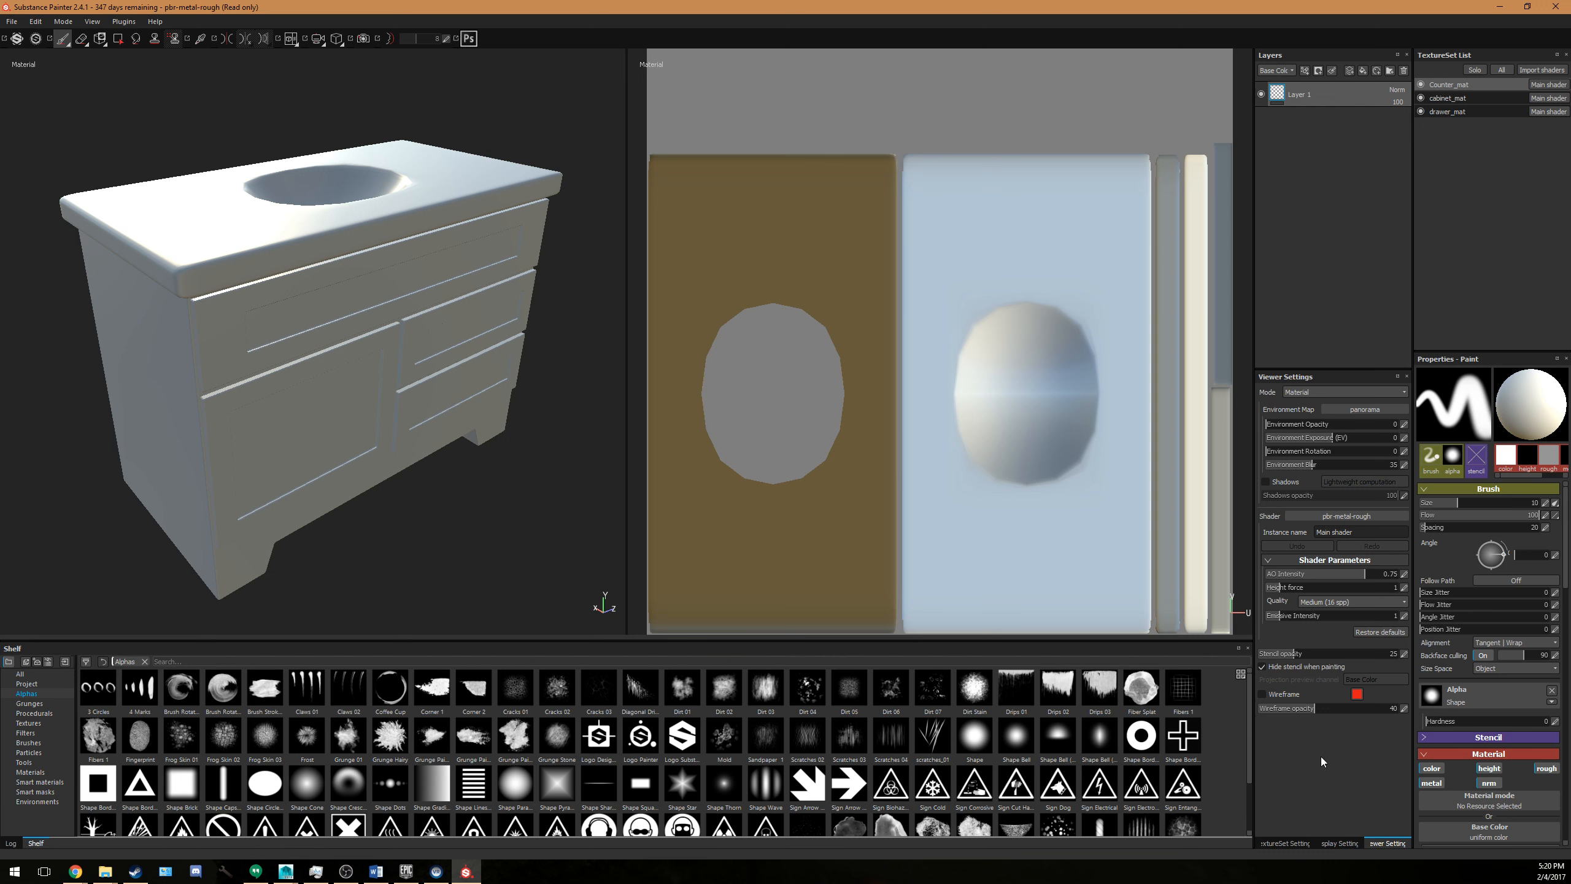
Show the texture set settings and widen the settings area.
click(1286, 843)
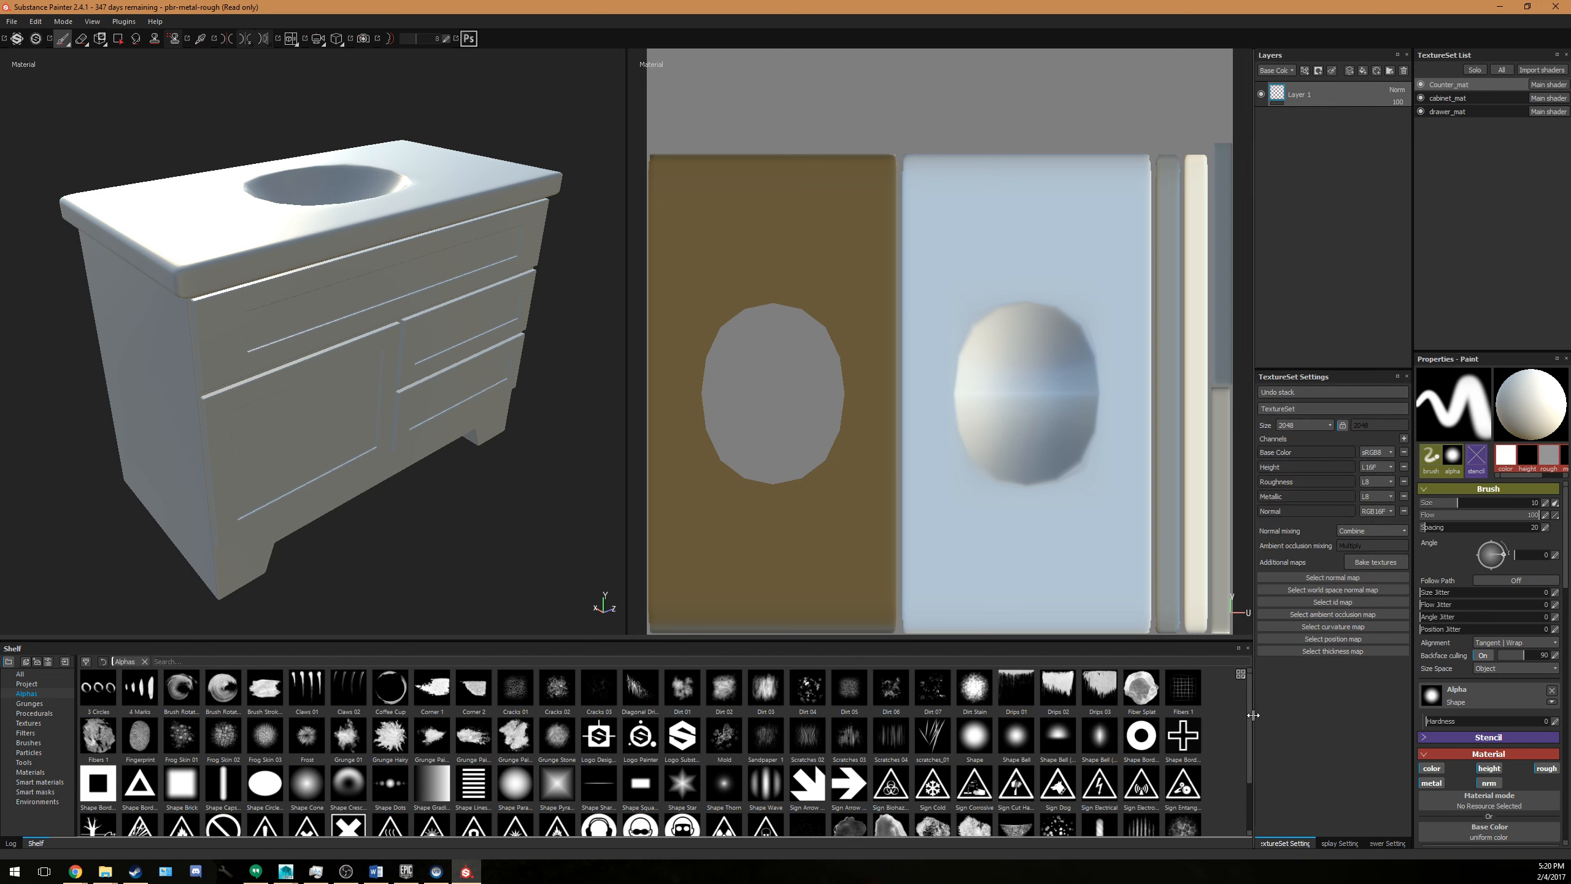
drag(1252, 720, 1171, 720)
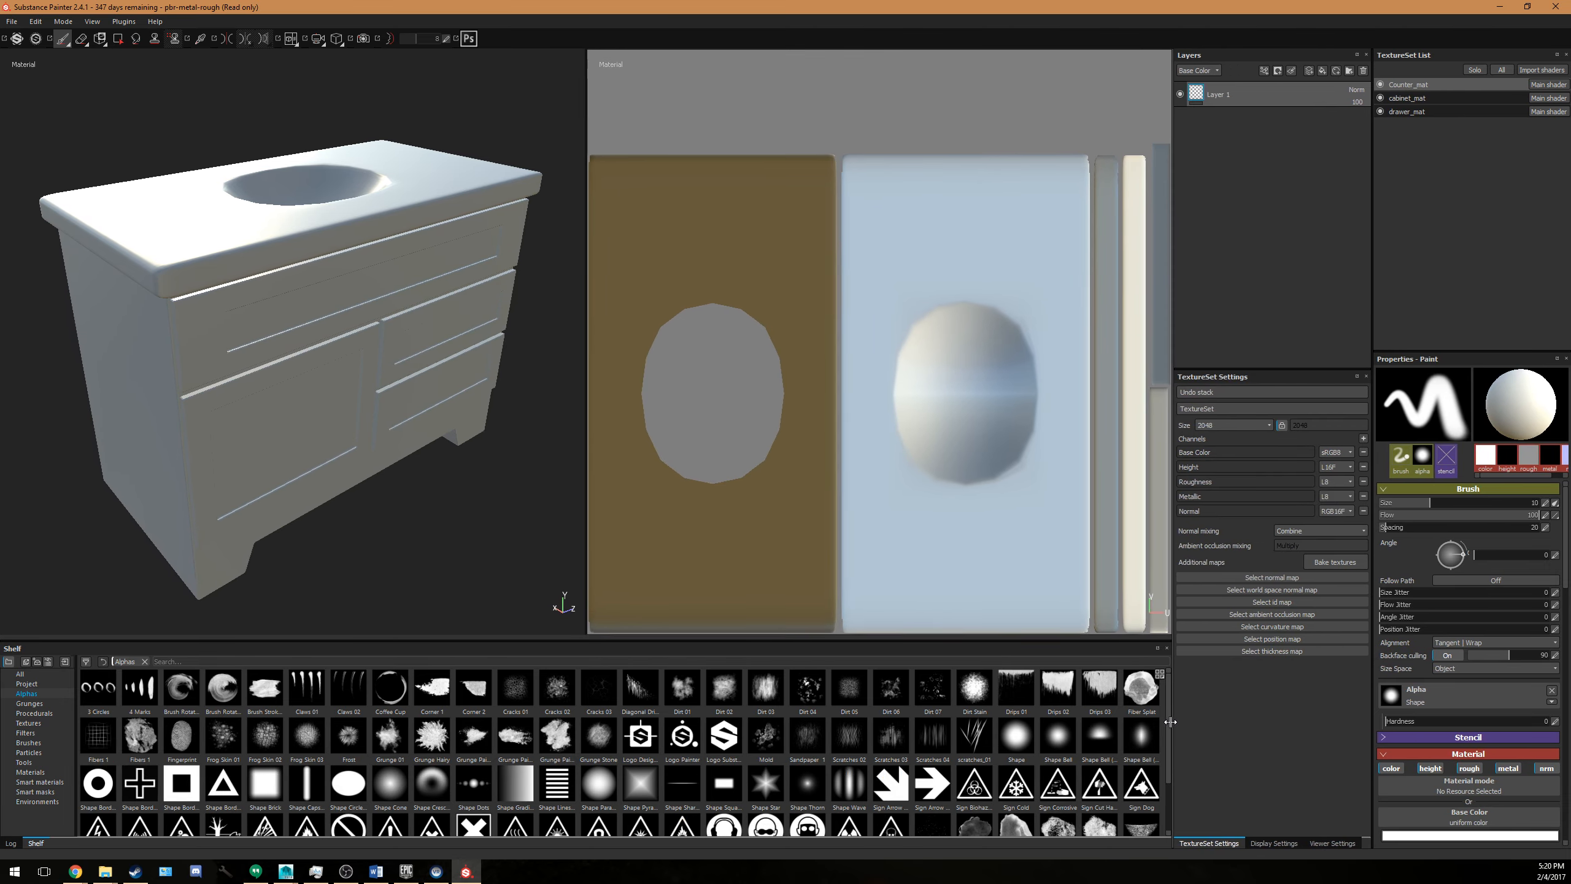
key(ctrl)
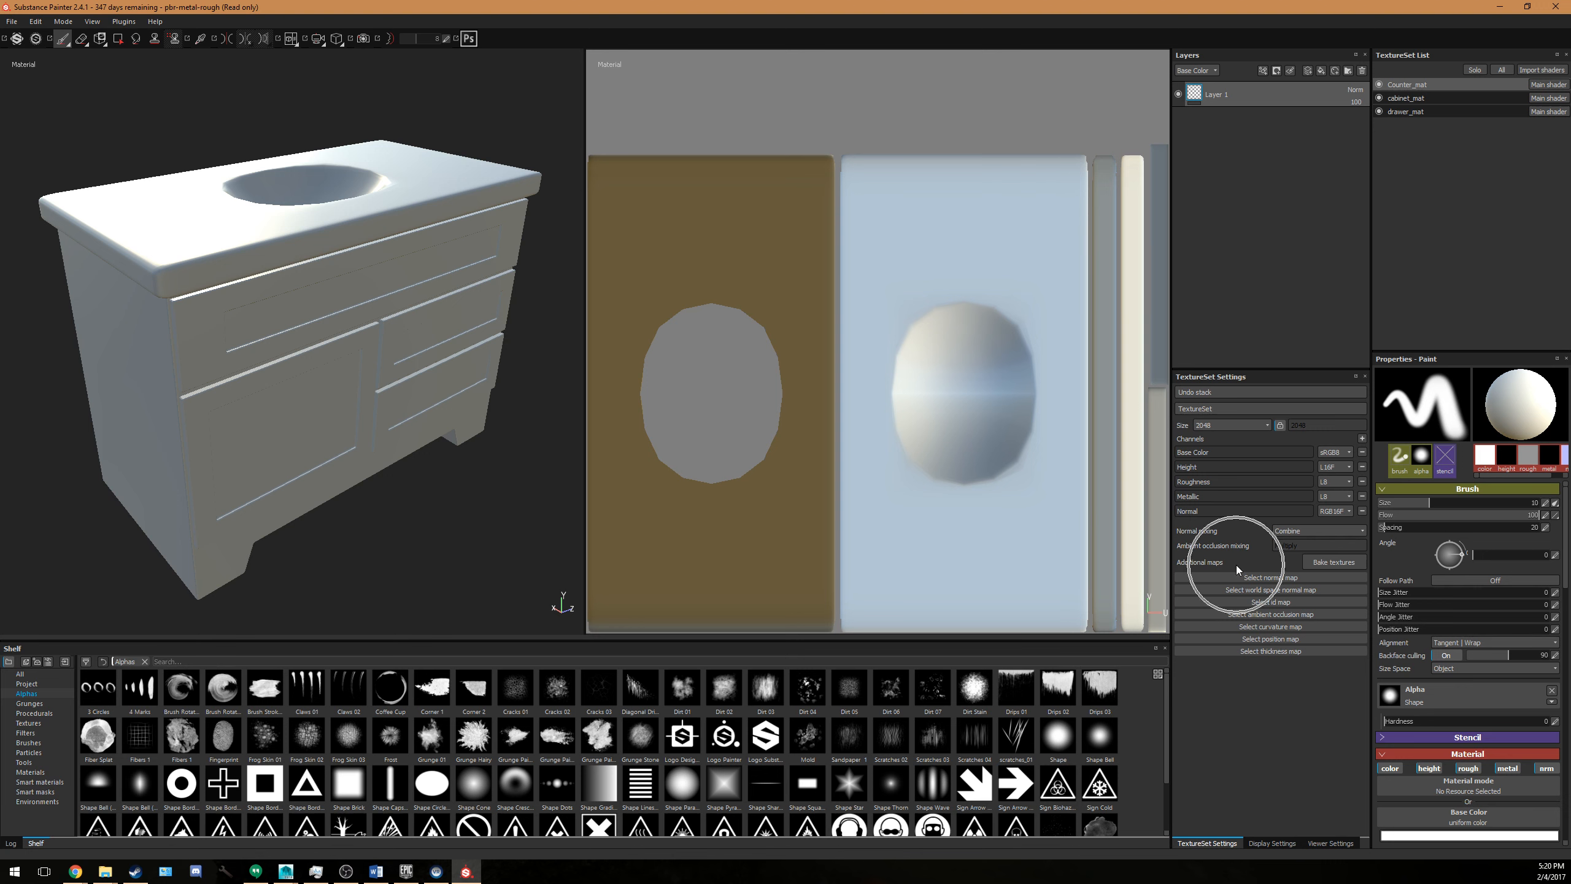
Bake the additional maps for all texture sets with sink_01.fbx as the high definition mesh, and inspect the cabinet's baked details.
click(1329, 562)
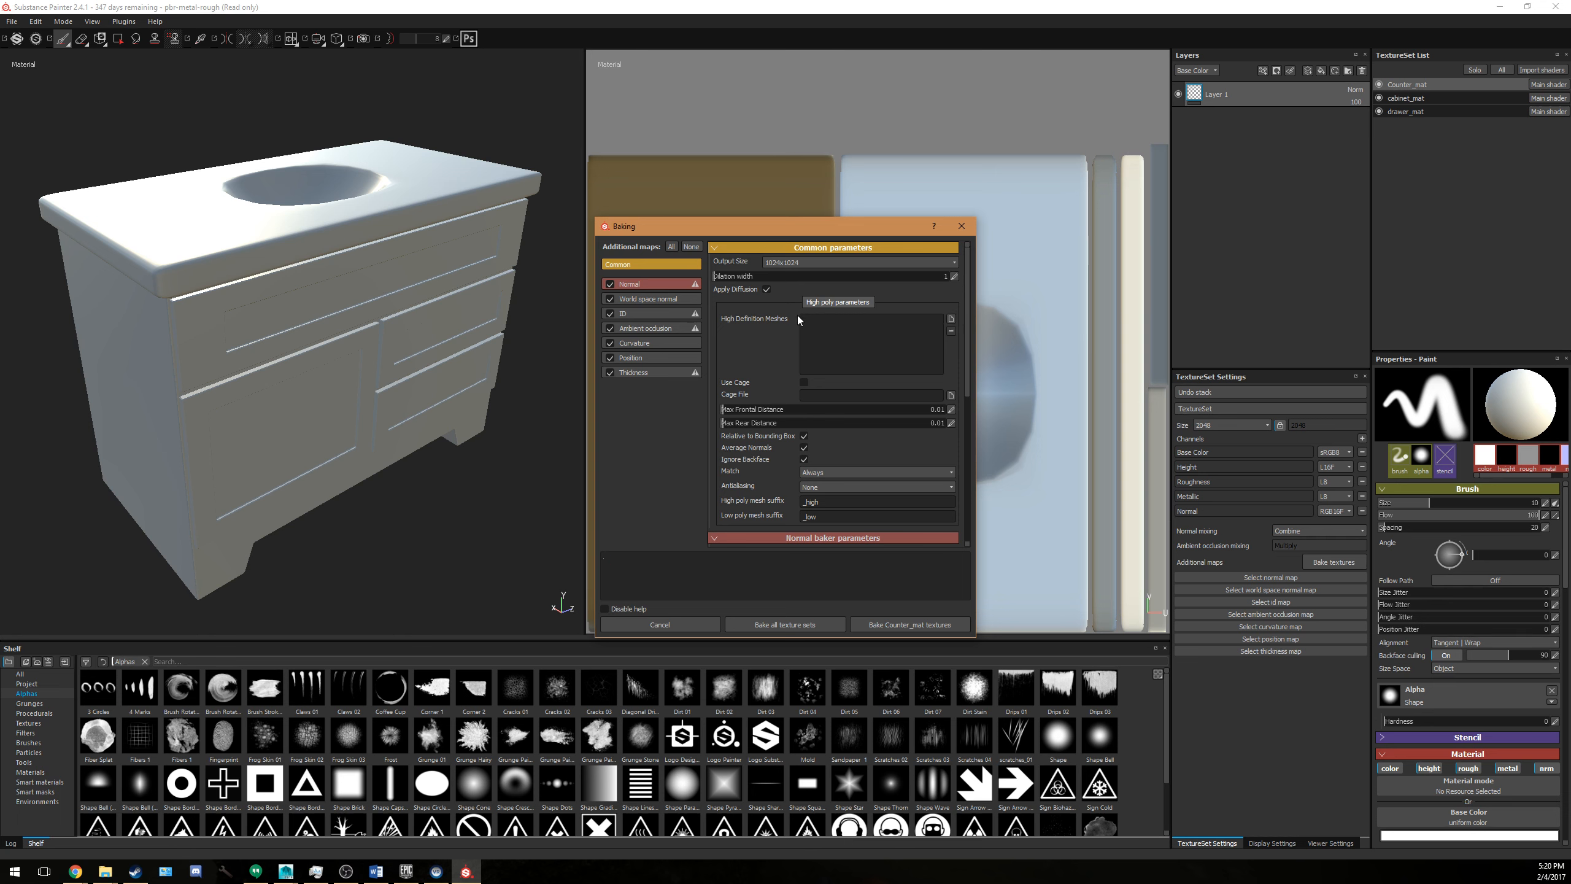
click(951, 319)
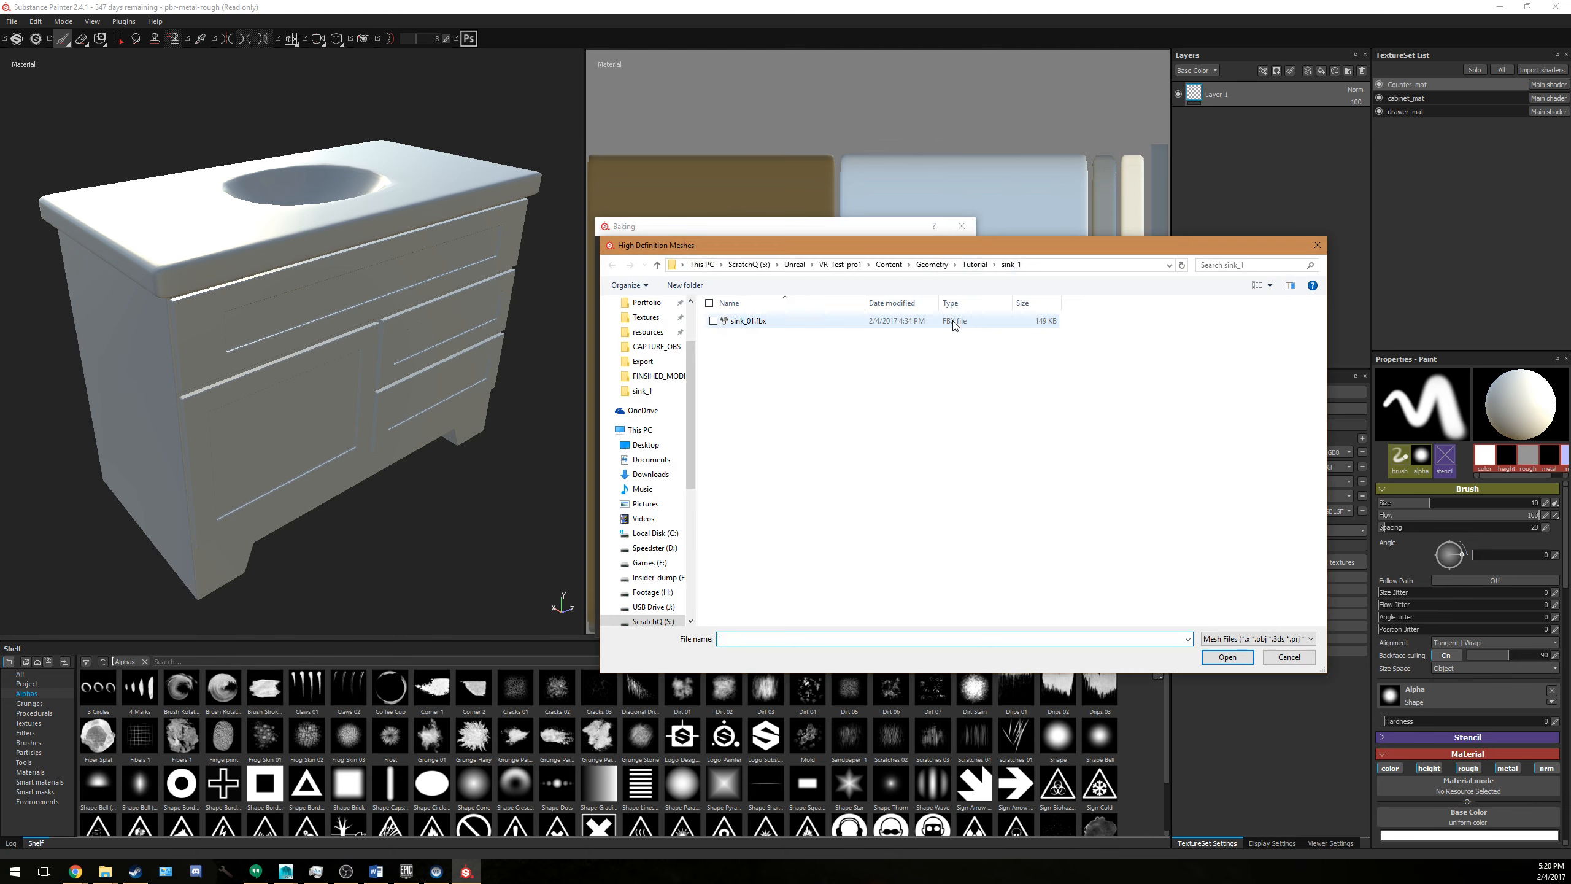
click(752, 321)
click(1227, 657)
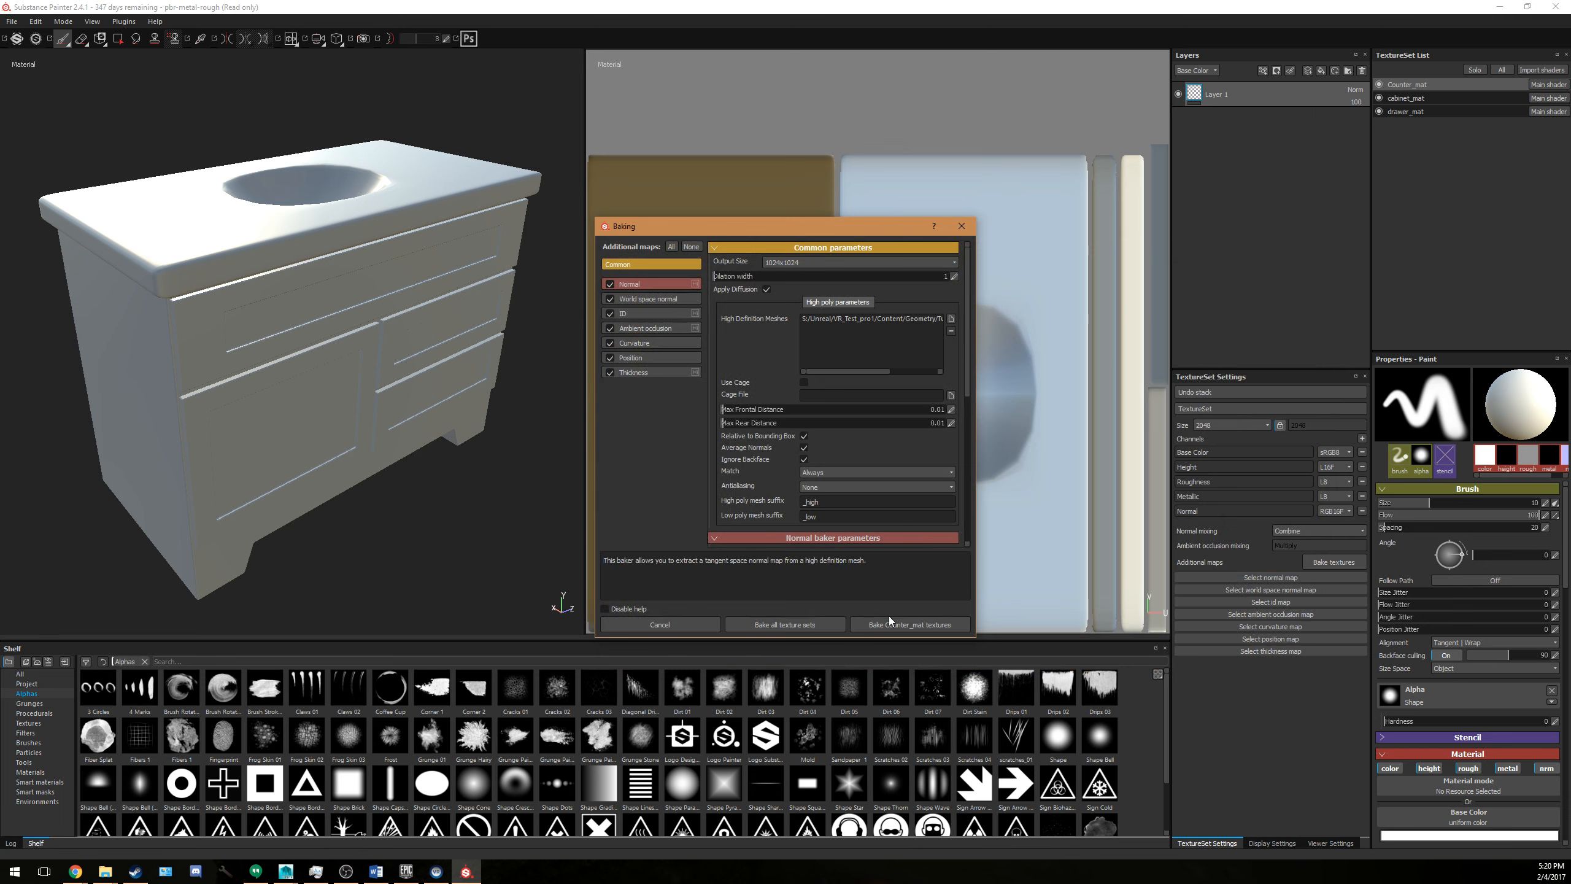
click(786, 624)
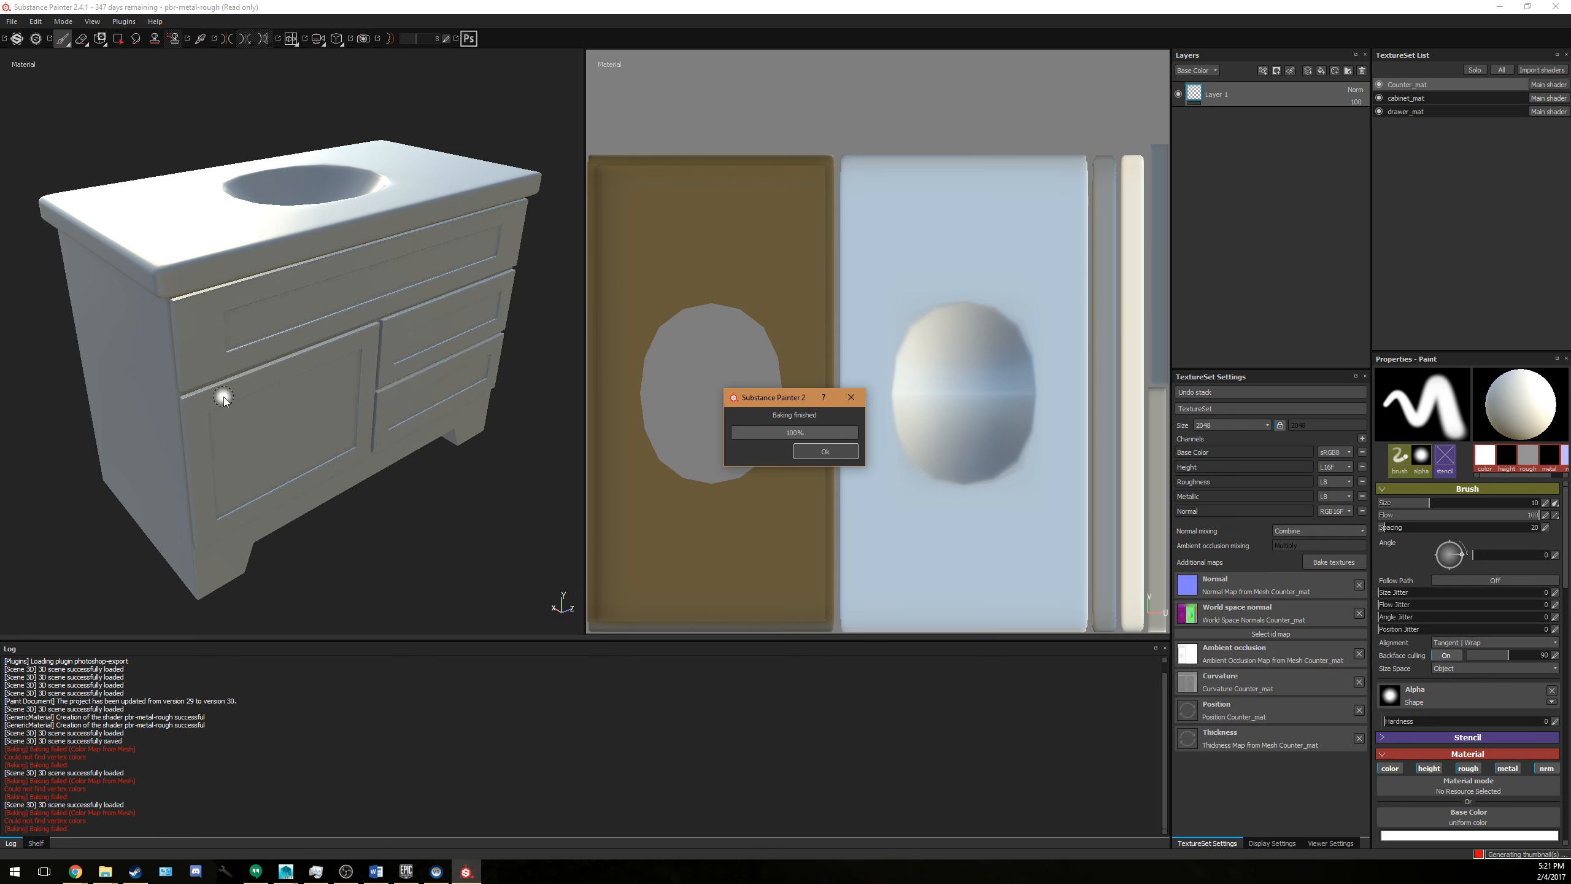
mouse_move(278, 427)
alt+mouse_down()
mouse_move(309, 446)
mouse_move(383, 396)
mouse_move(396, 409)
mouse_move(326, 457)
mouse_move(265, 459)
mouse_move(116, 408)
mouse_move(98, 466)
mouse_move(207, 524)
mouse_move(246, 513)
mouse_move(308, 403)
mouse_move(130, 480)
alt+mouse_up()
alt+middle_drag(268, 386, 342, 473)
alt+drag(342, 473, 286, 445)
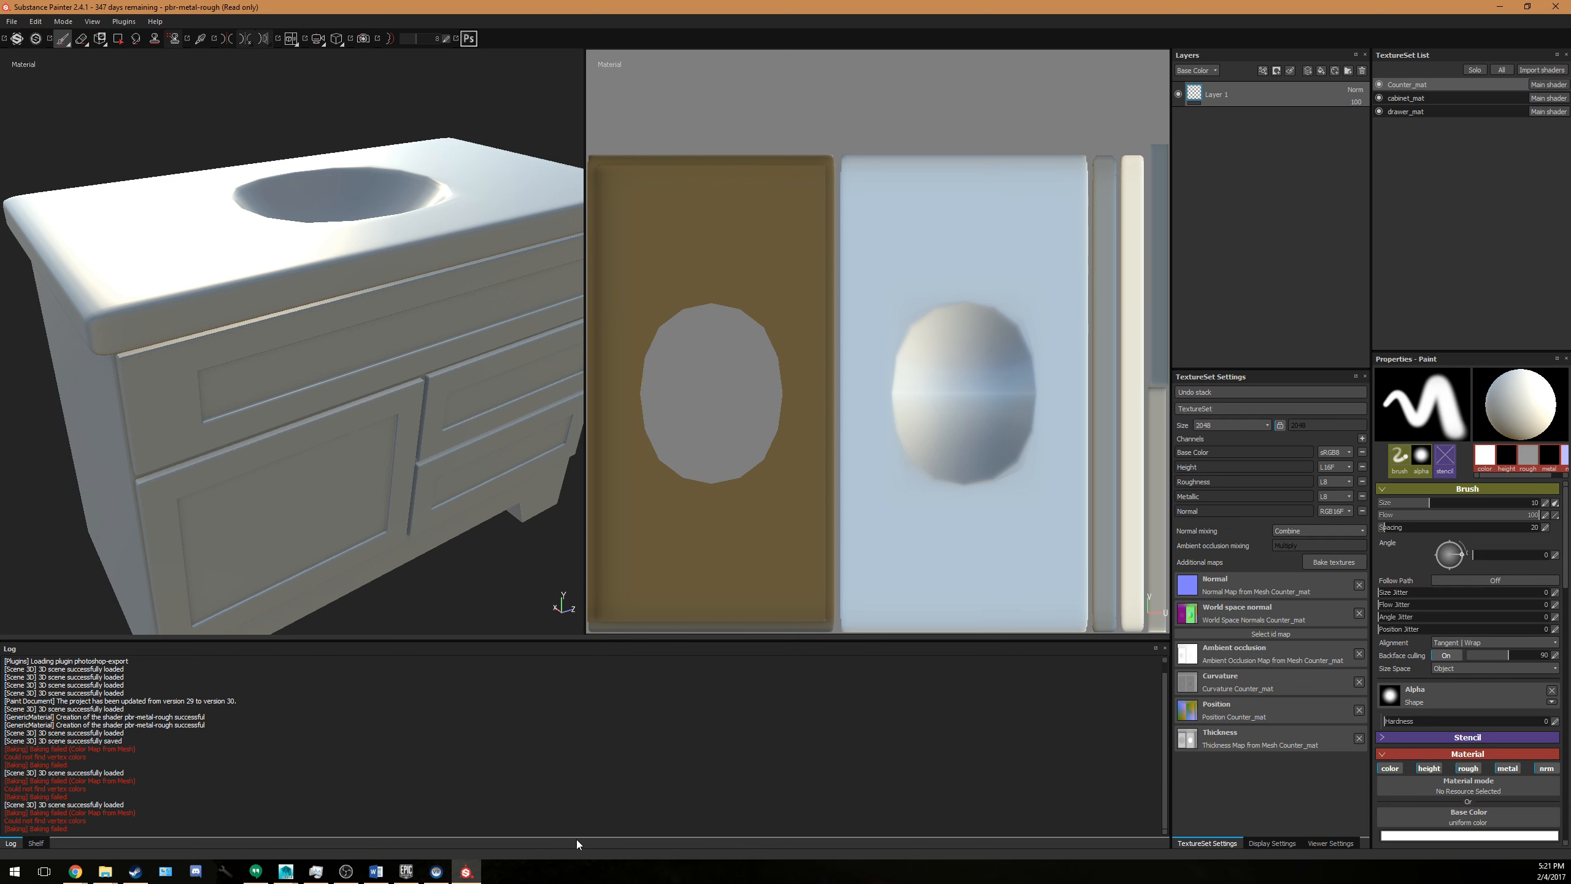
Bring back the shelf in place of the log and display its Materials category.
click(36, 844)
click(10, 844)
click(30, 844)
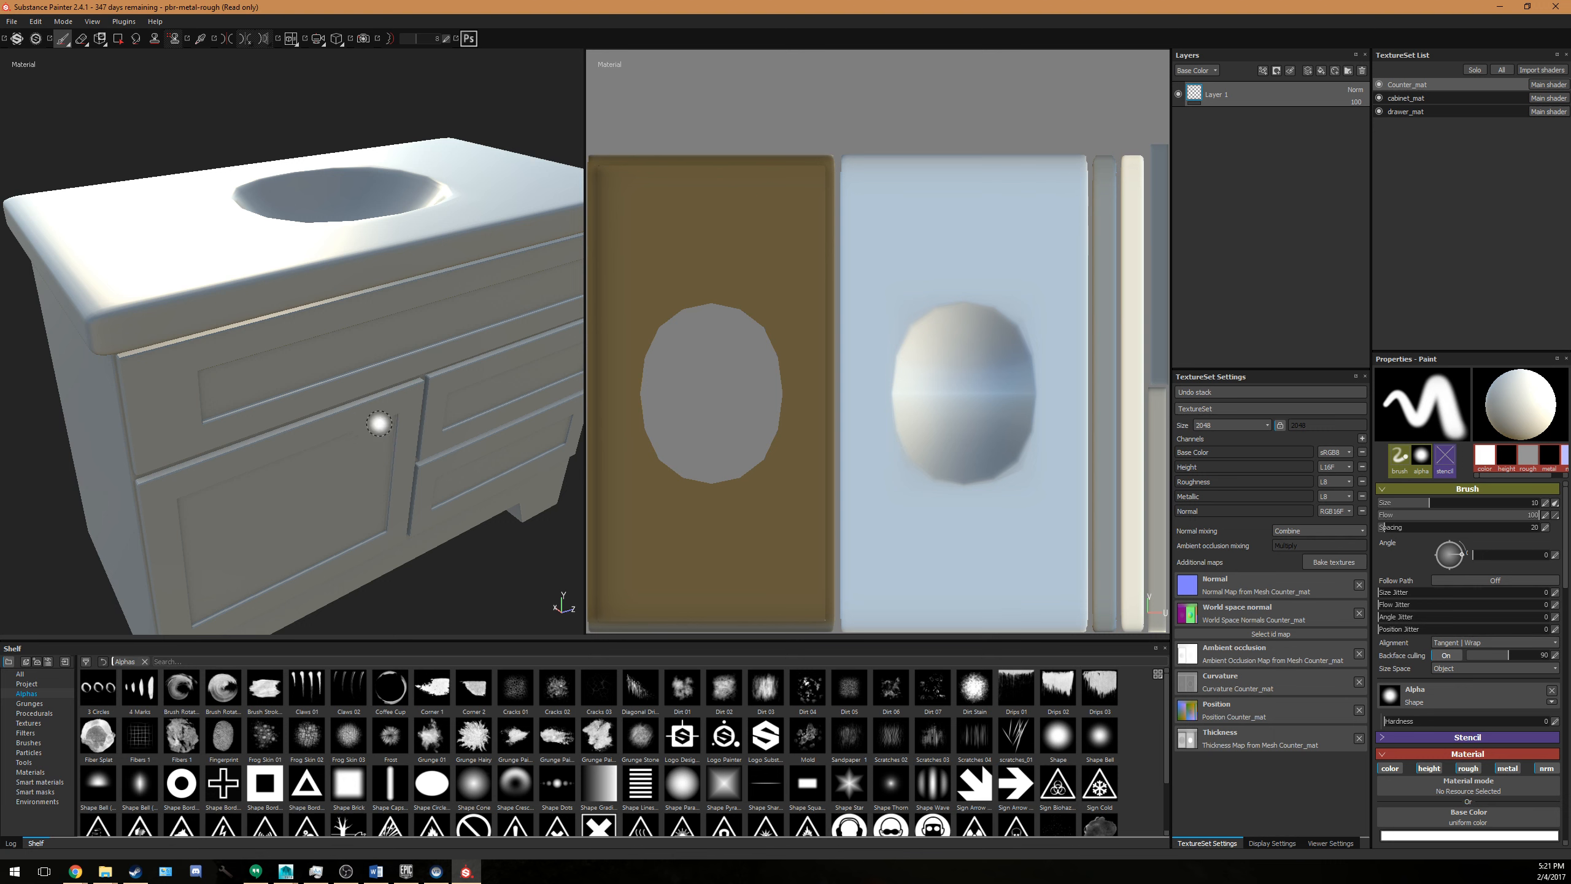
click(38, 772)
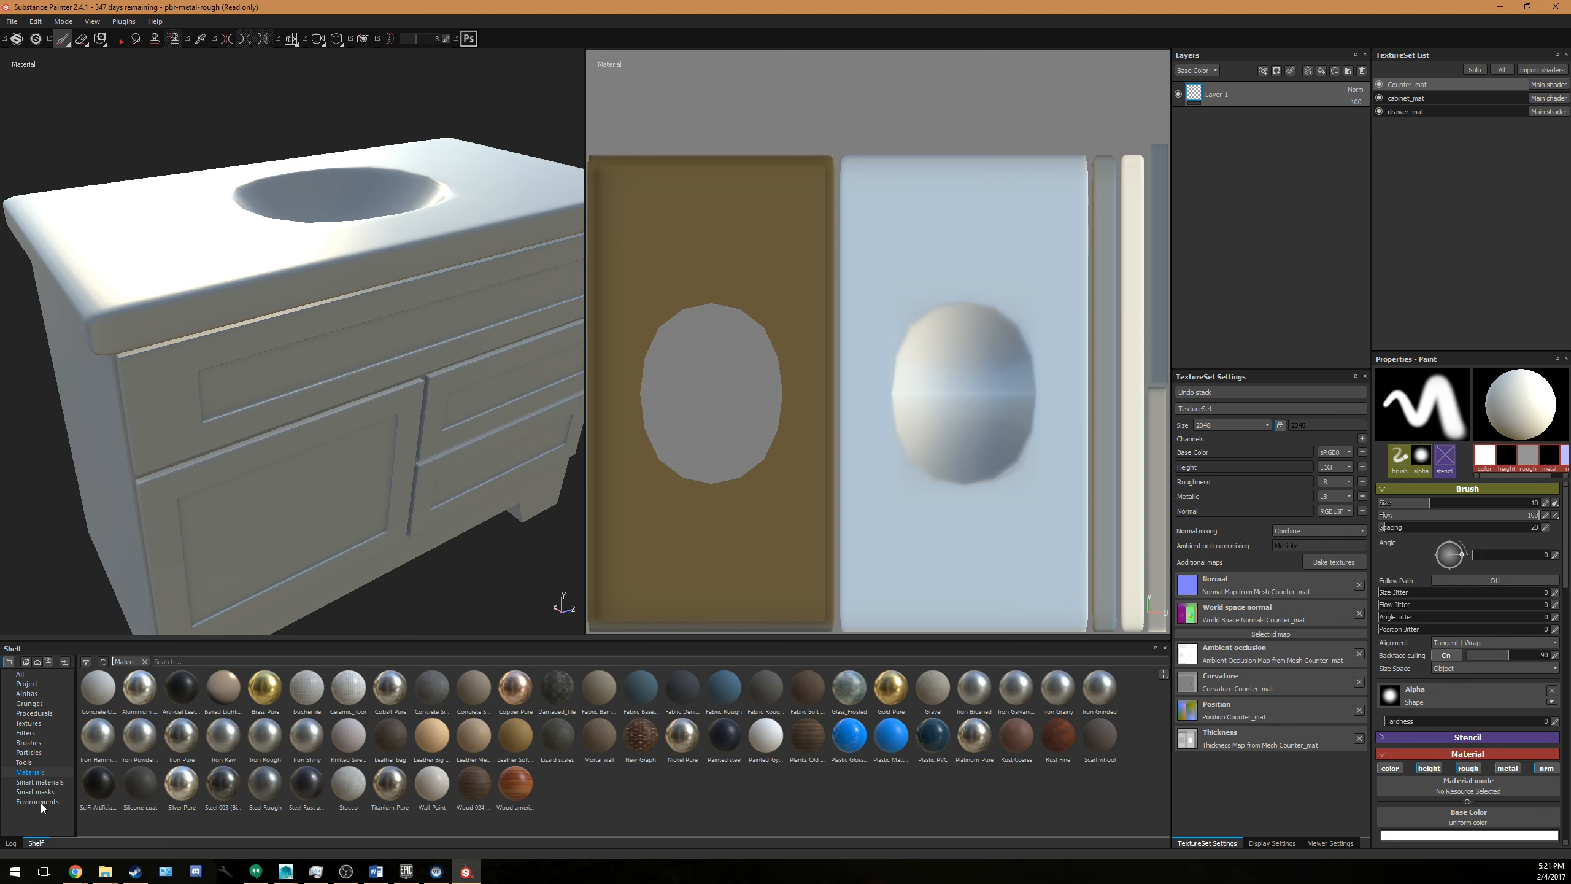
click(37, 782)
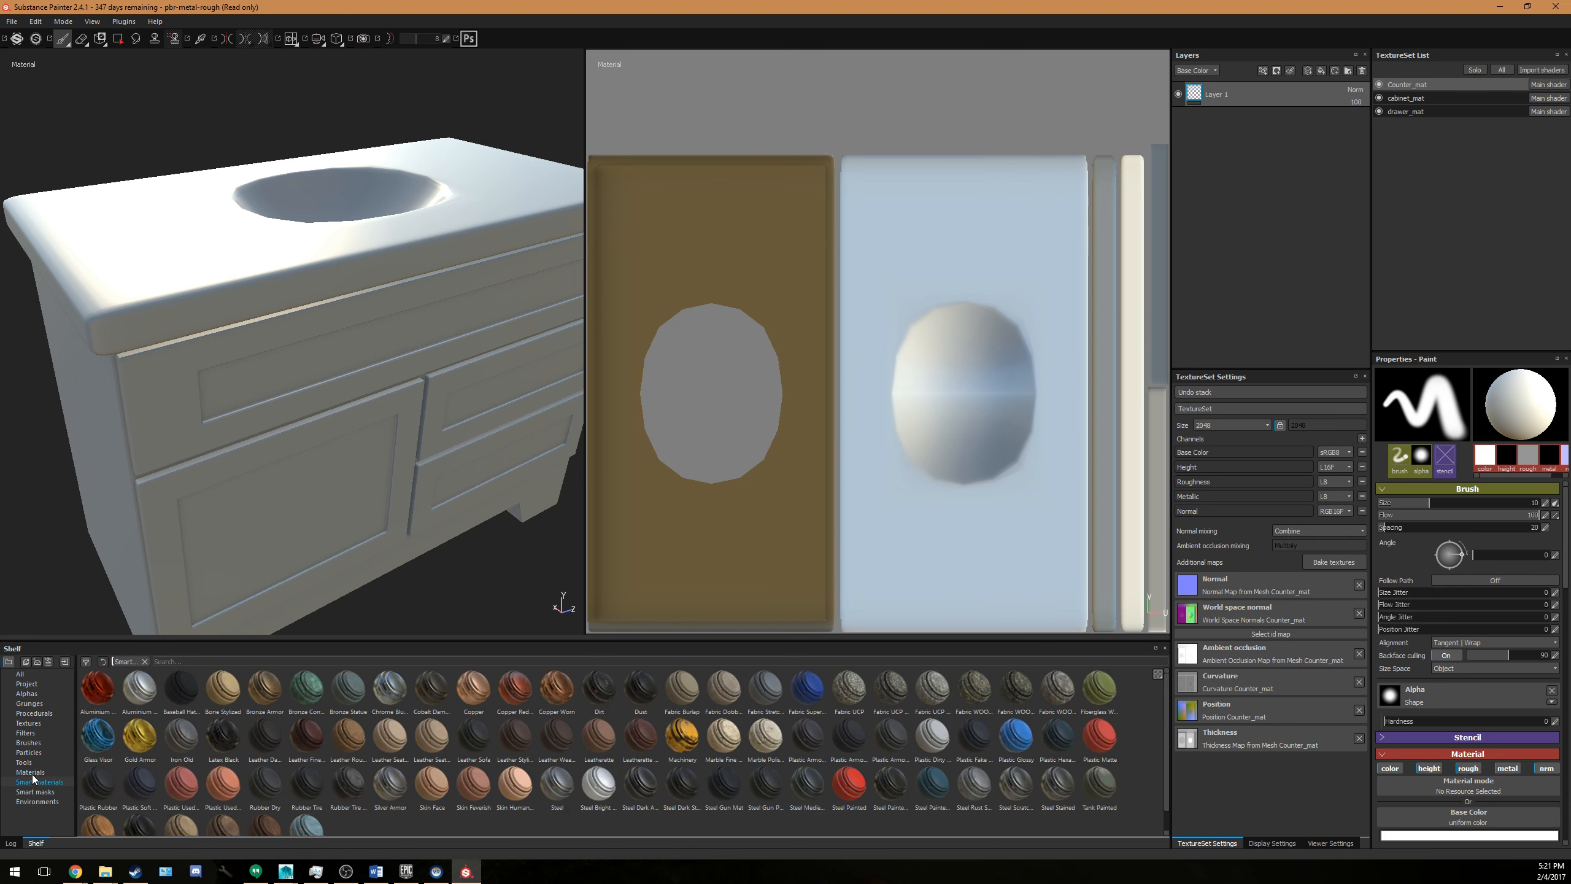
click(31, 772)
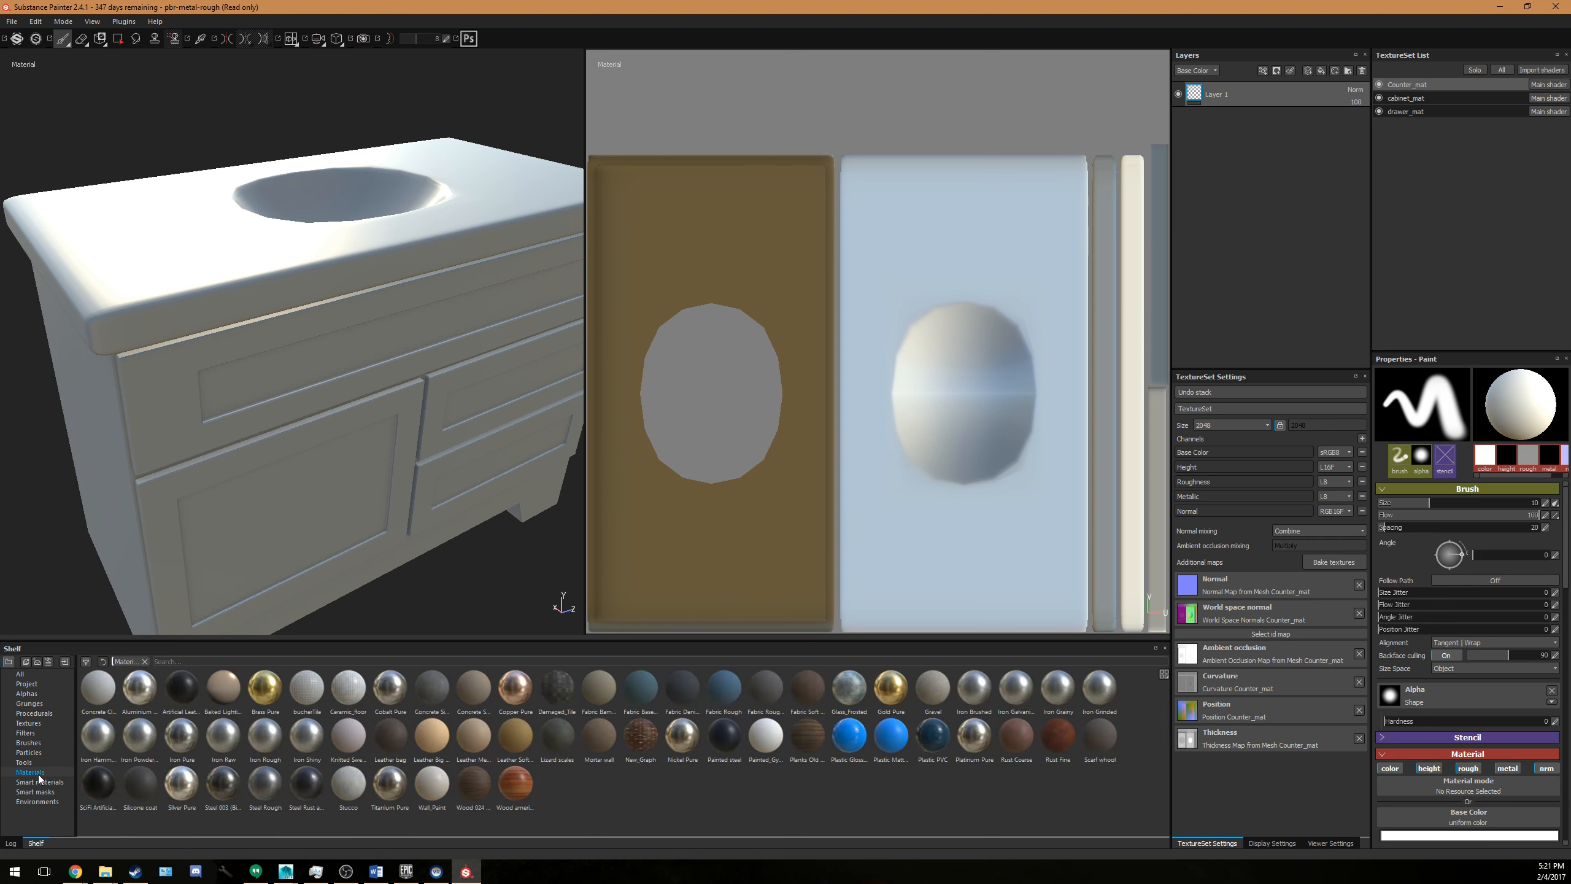
click(18, 41)
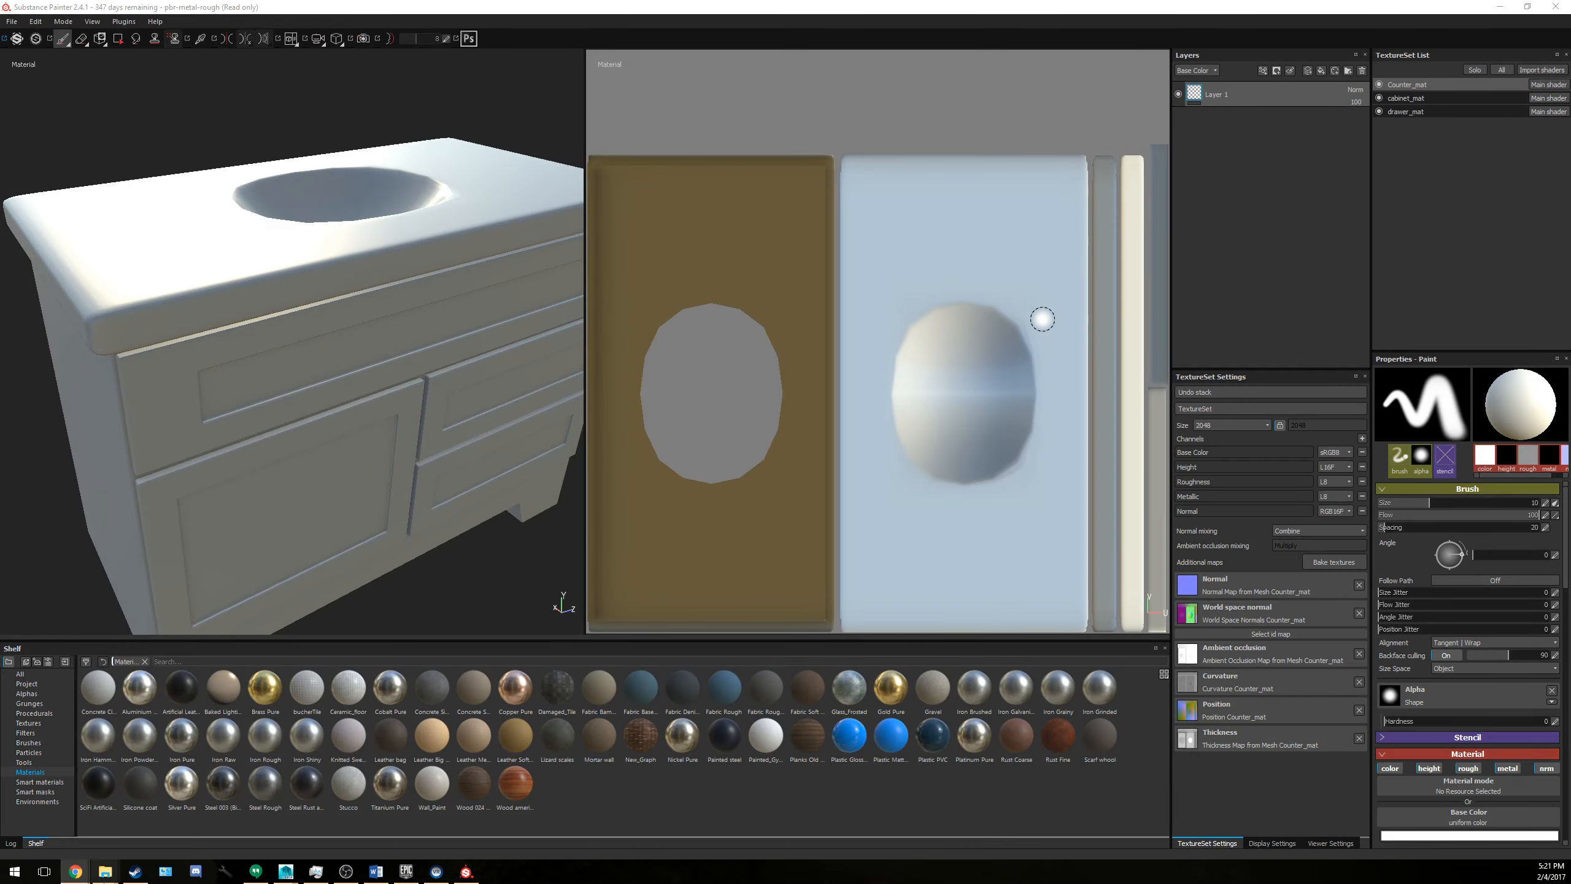
Switch to Chrome, maximize the Substance Share window and view the site's home page.
mouse_move(75, 871)
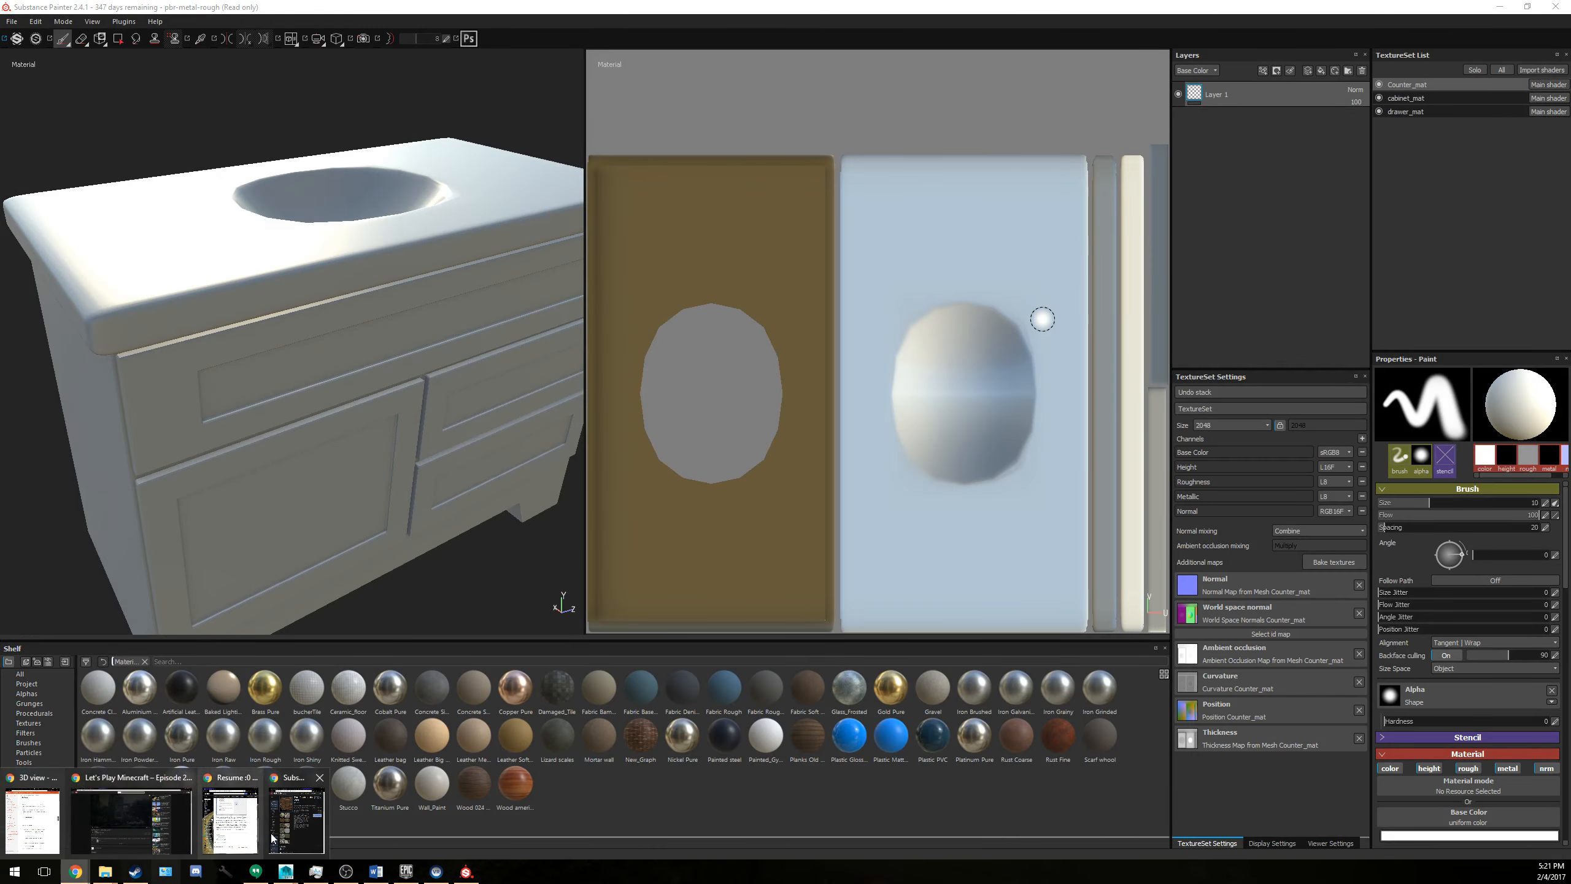
click(284, 823)
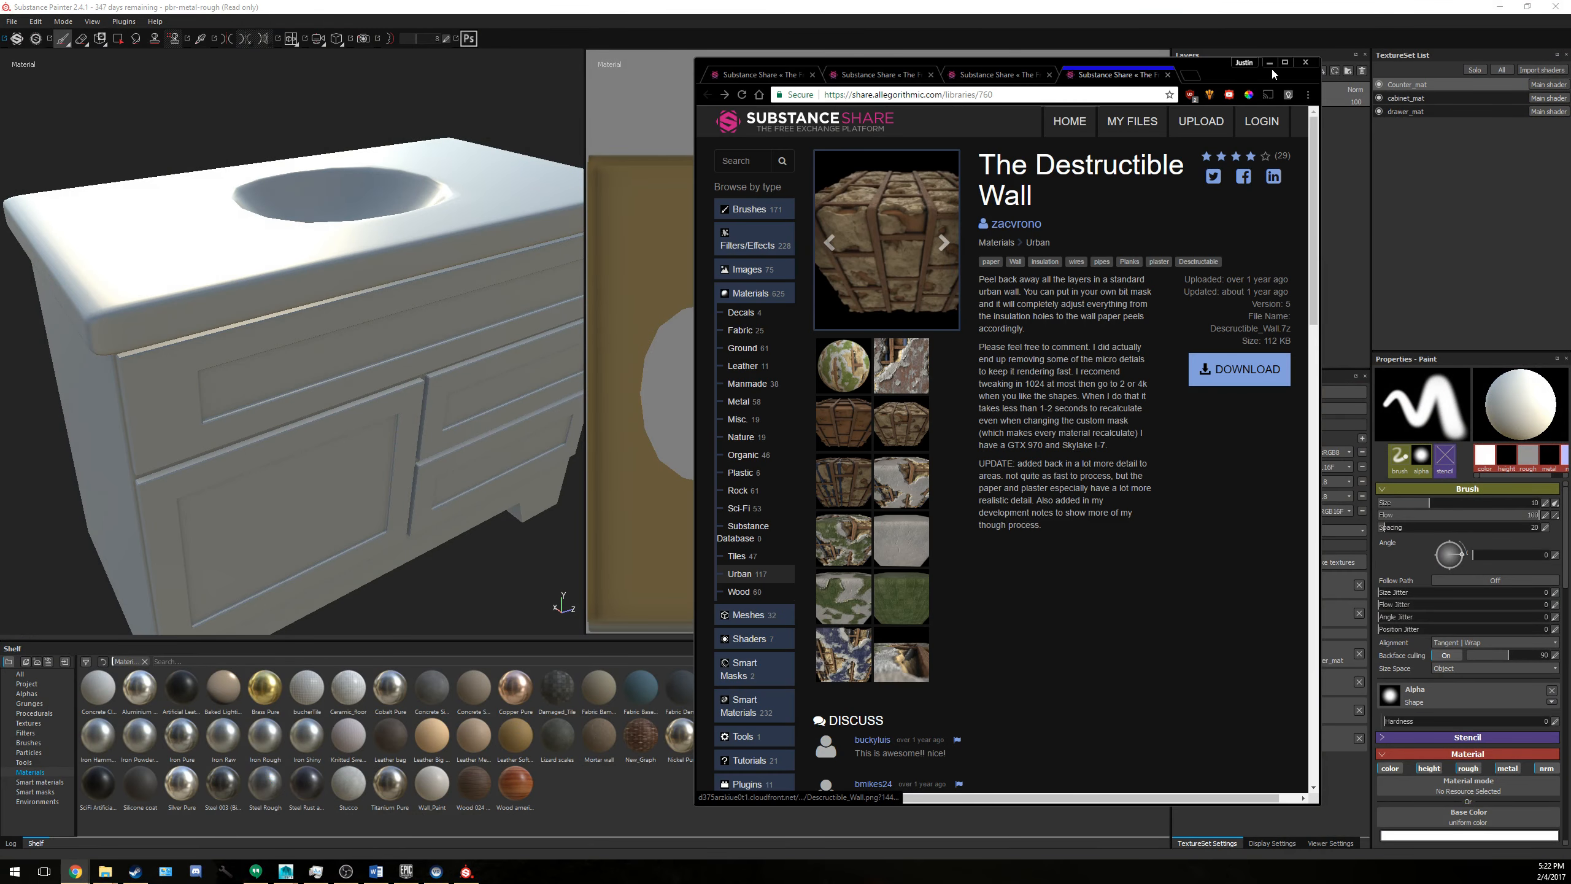
click(1288, 64)
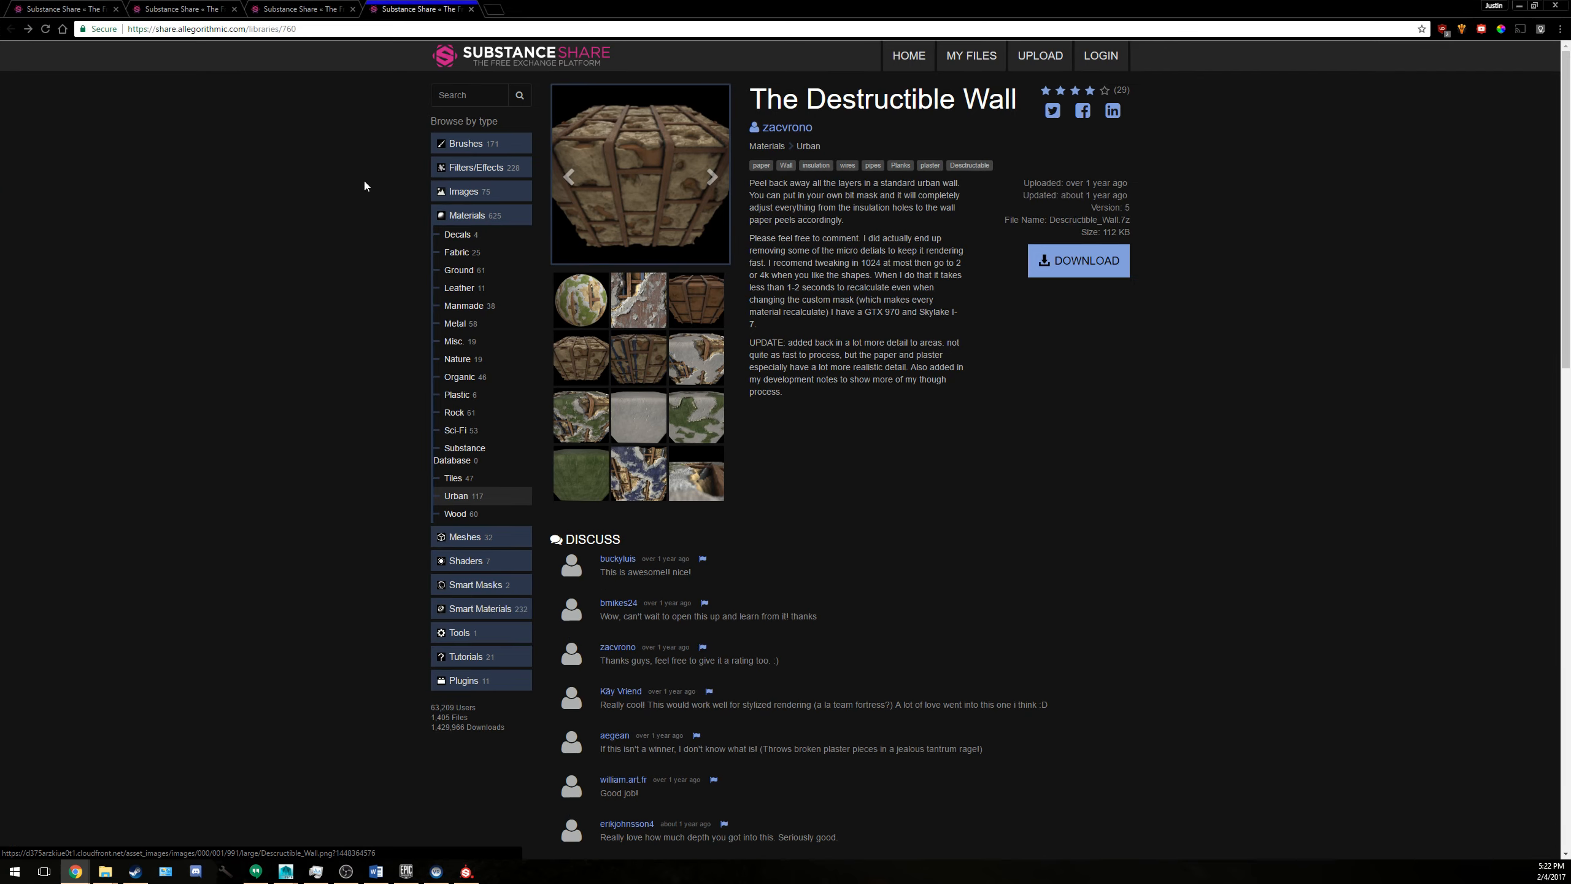
click(62, 8)
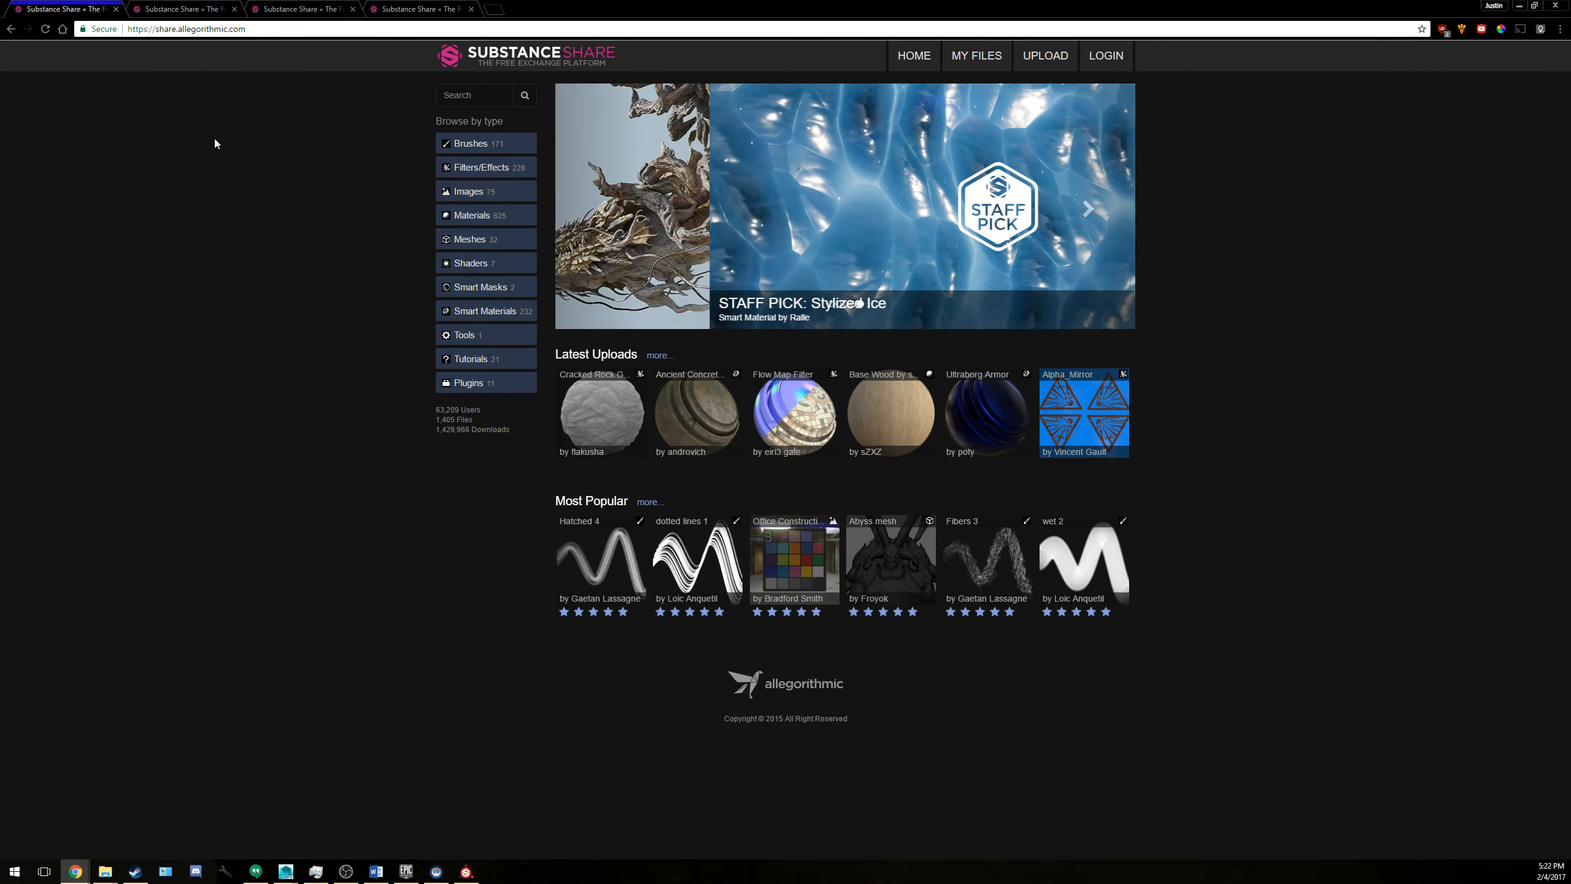
View the Forest Ground material page on Substance Share and look through its preview images.
click(189, 6)
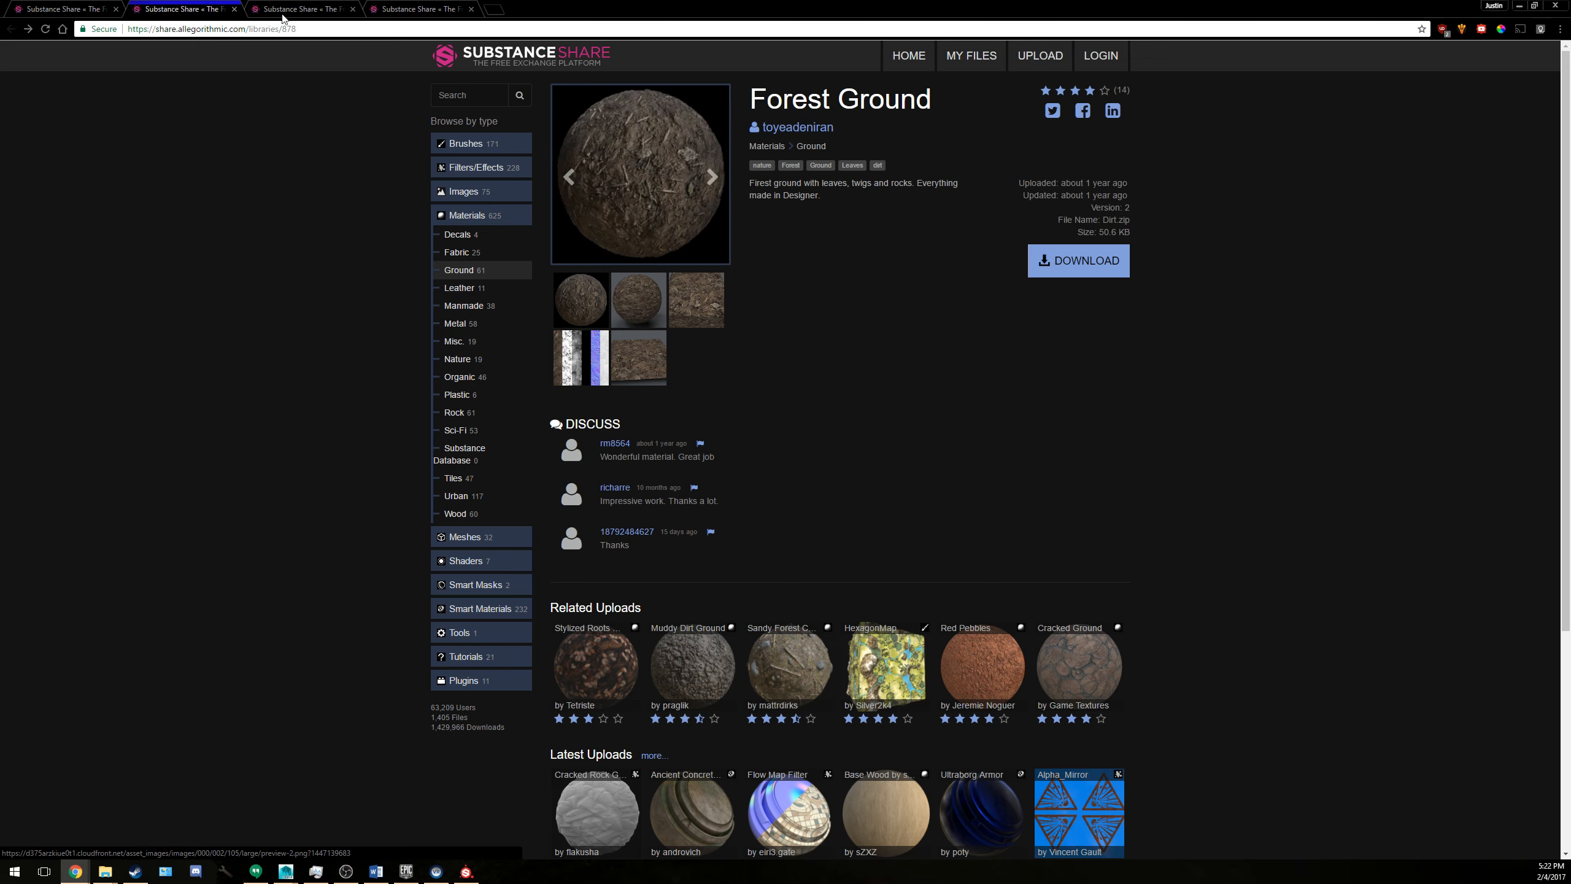
click(655, 314)
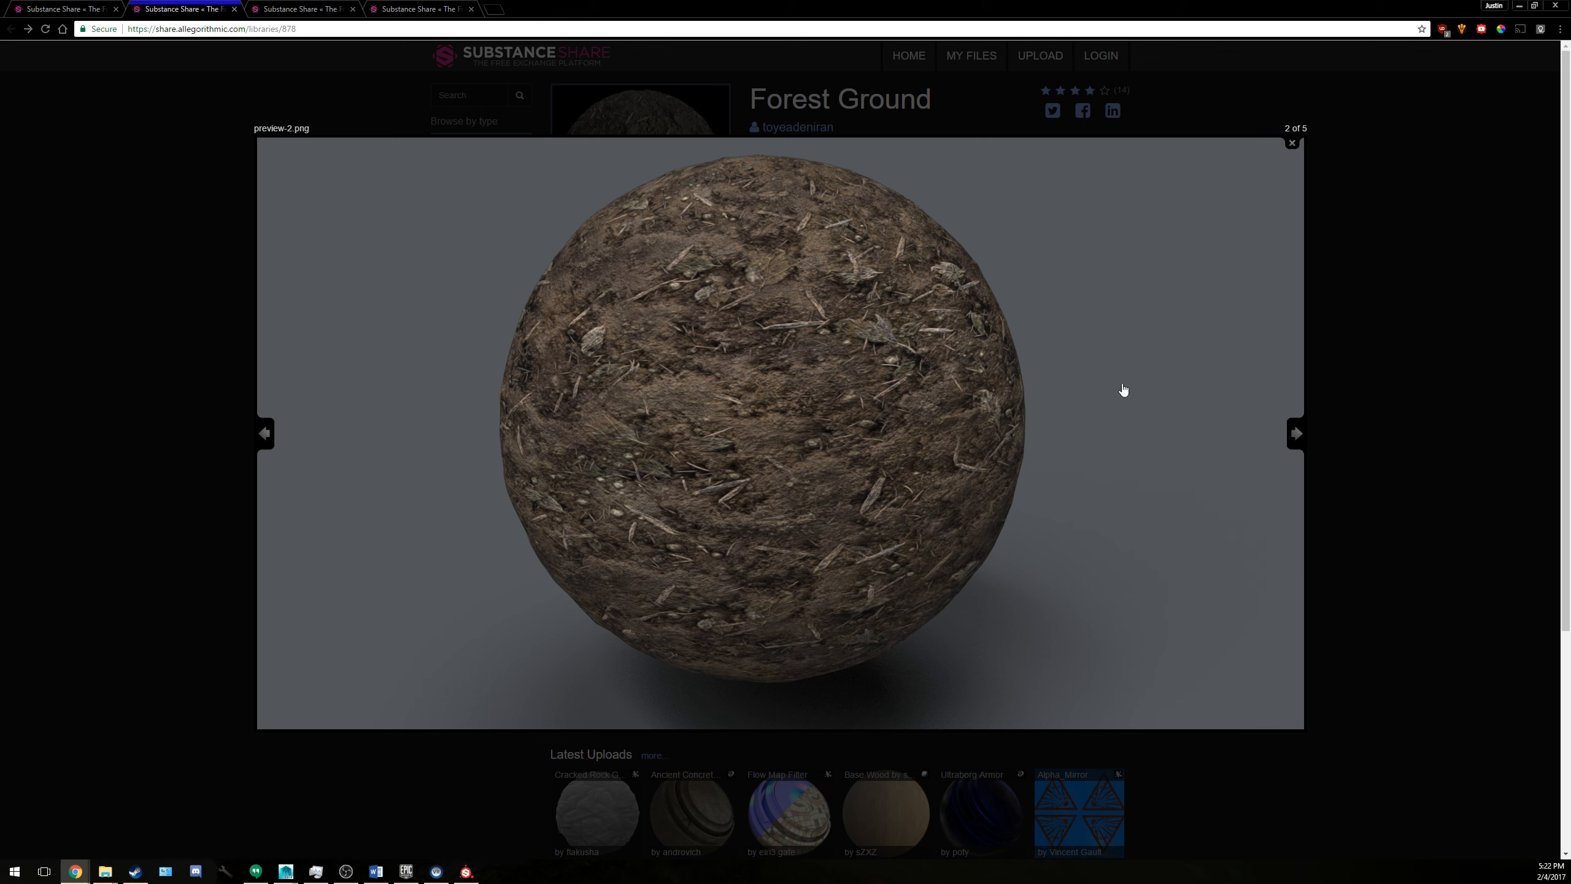
click(1297, 443)
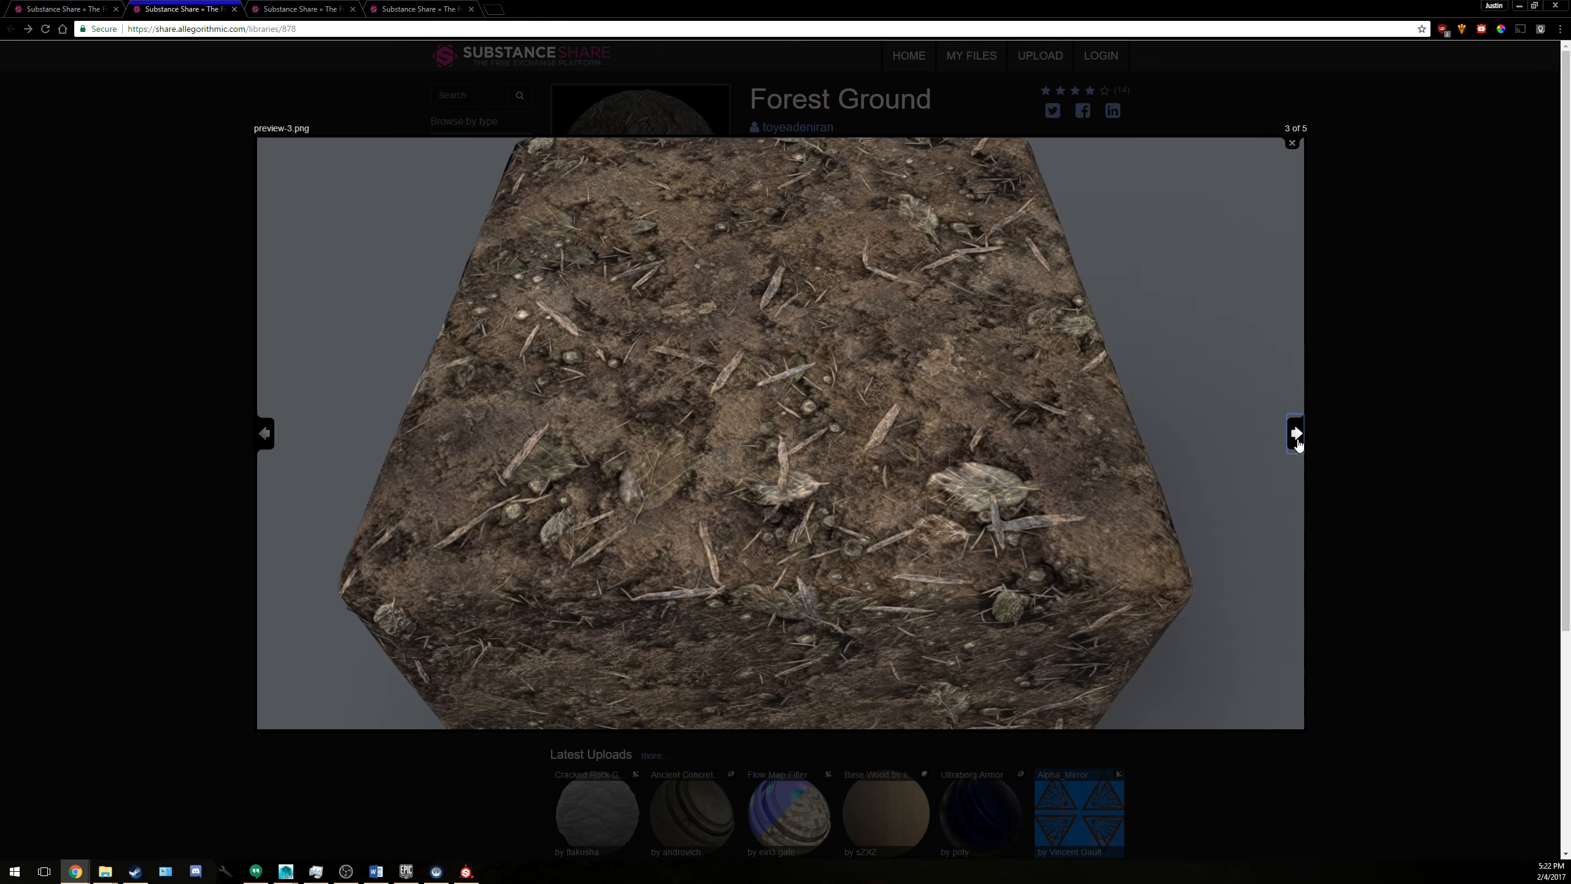
click(1297, 443)
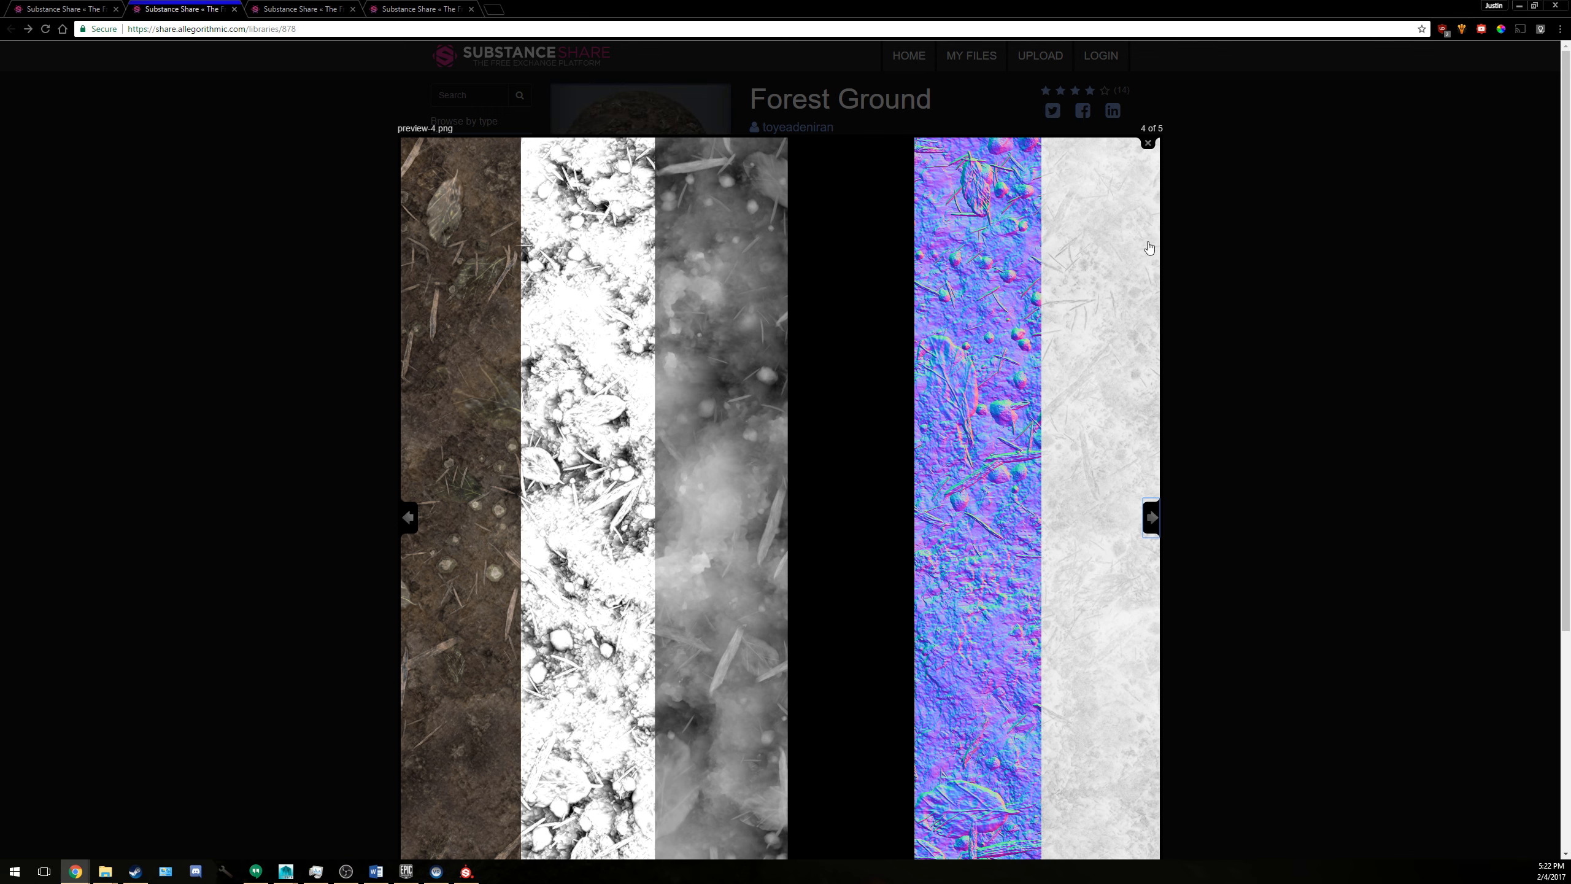
click(1235, 212)
Compare the Damaged Broken Wall and The Destructible Wall material pages with Forest Ground, and minimize the browser window.
click(296, 7)
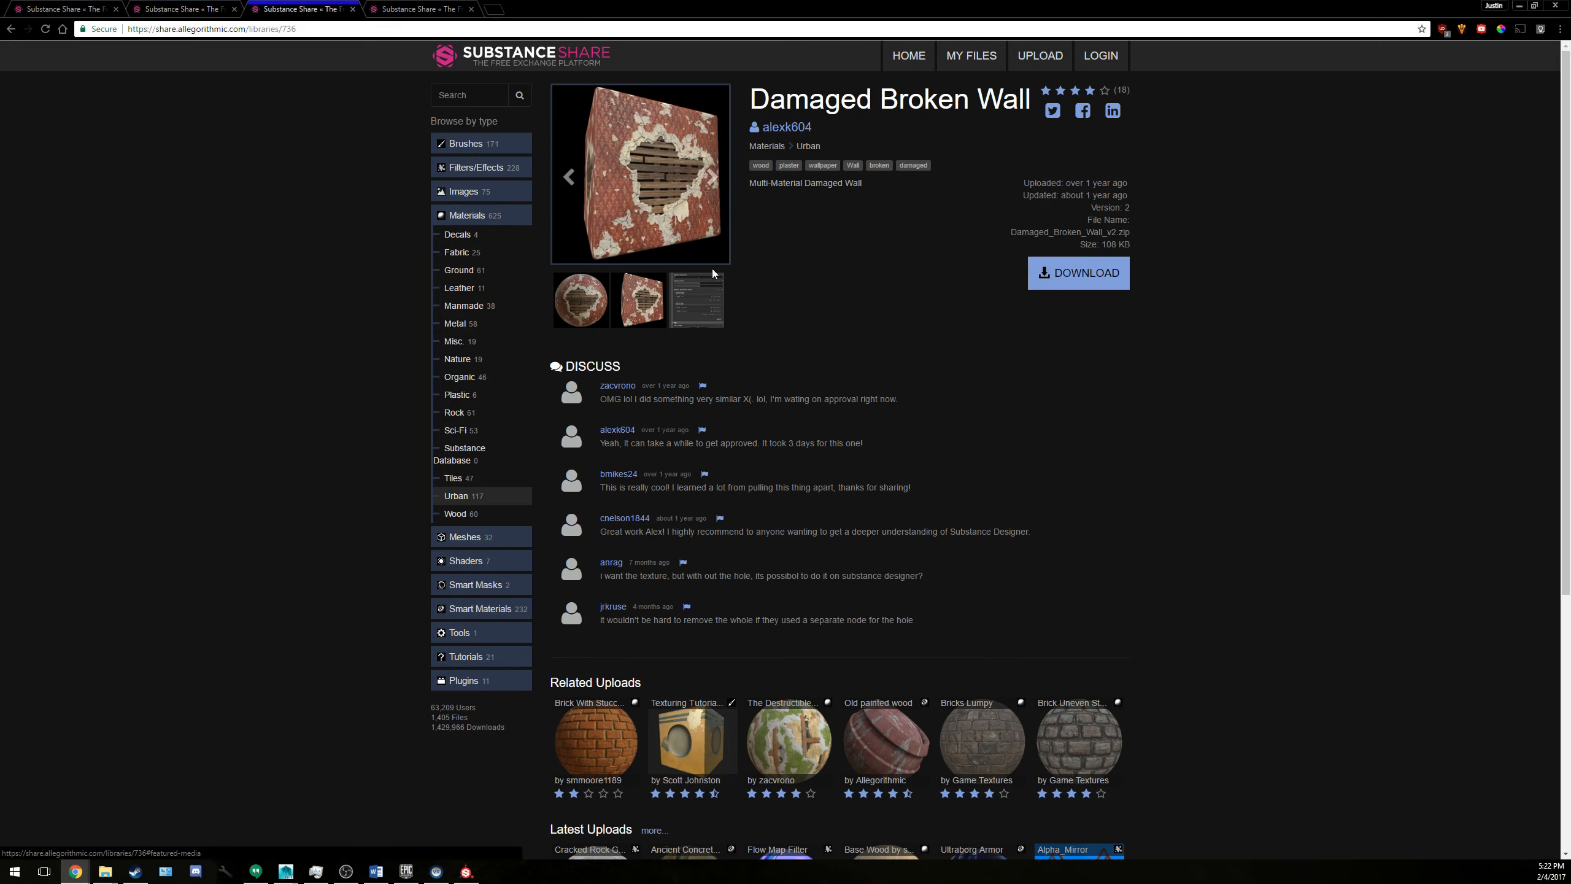
click(423, 10)
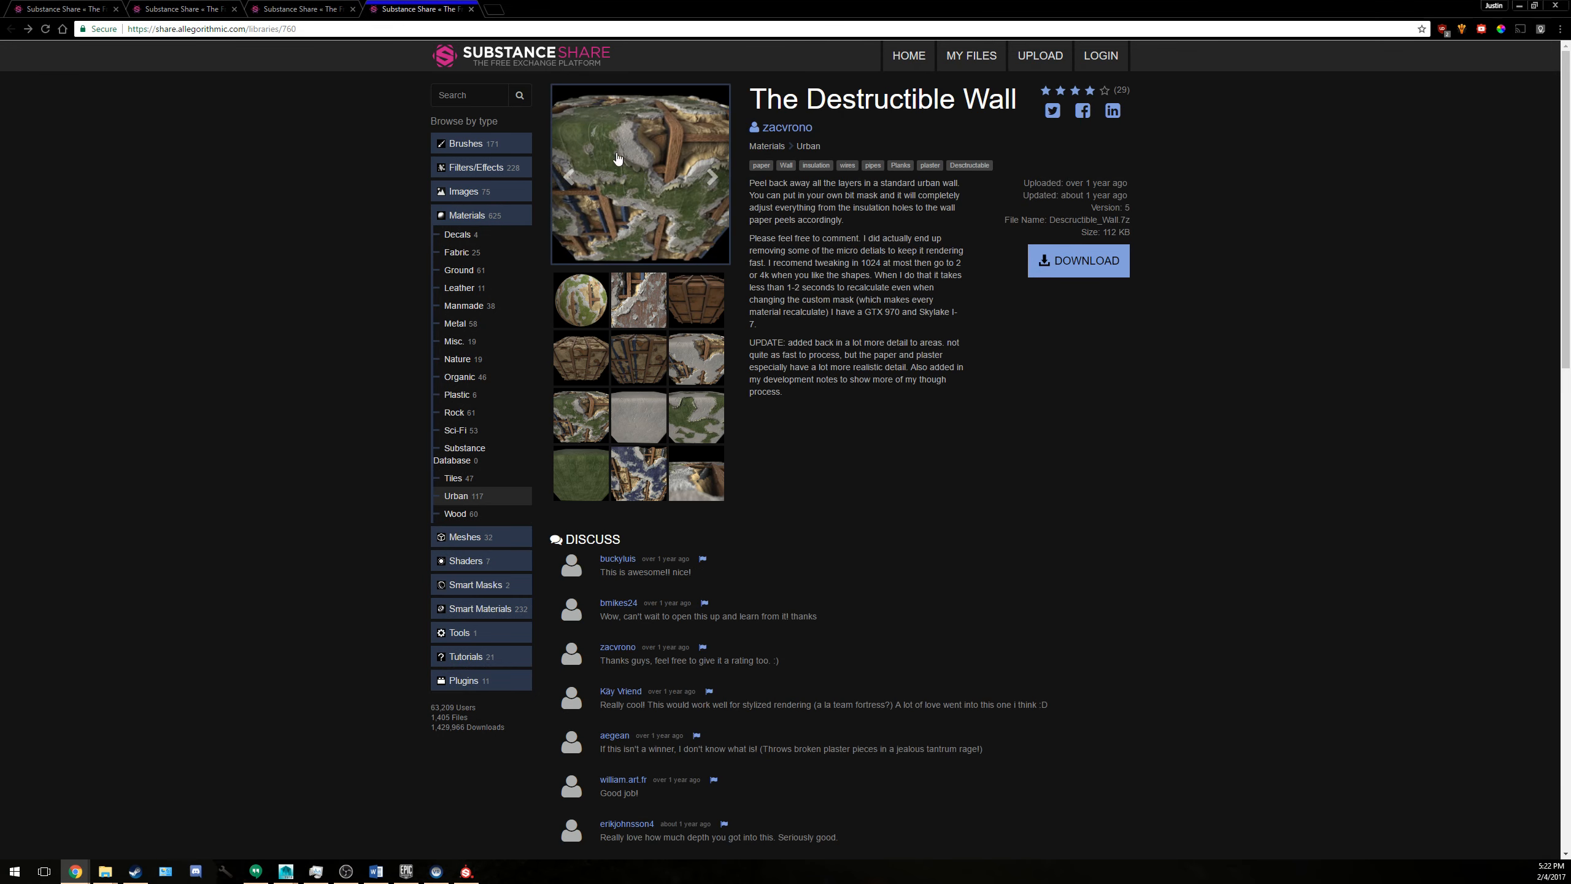
click(173, 6)
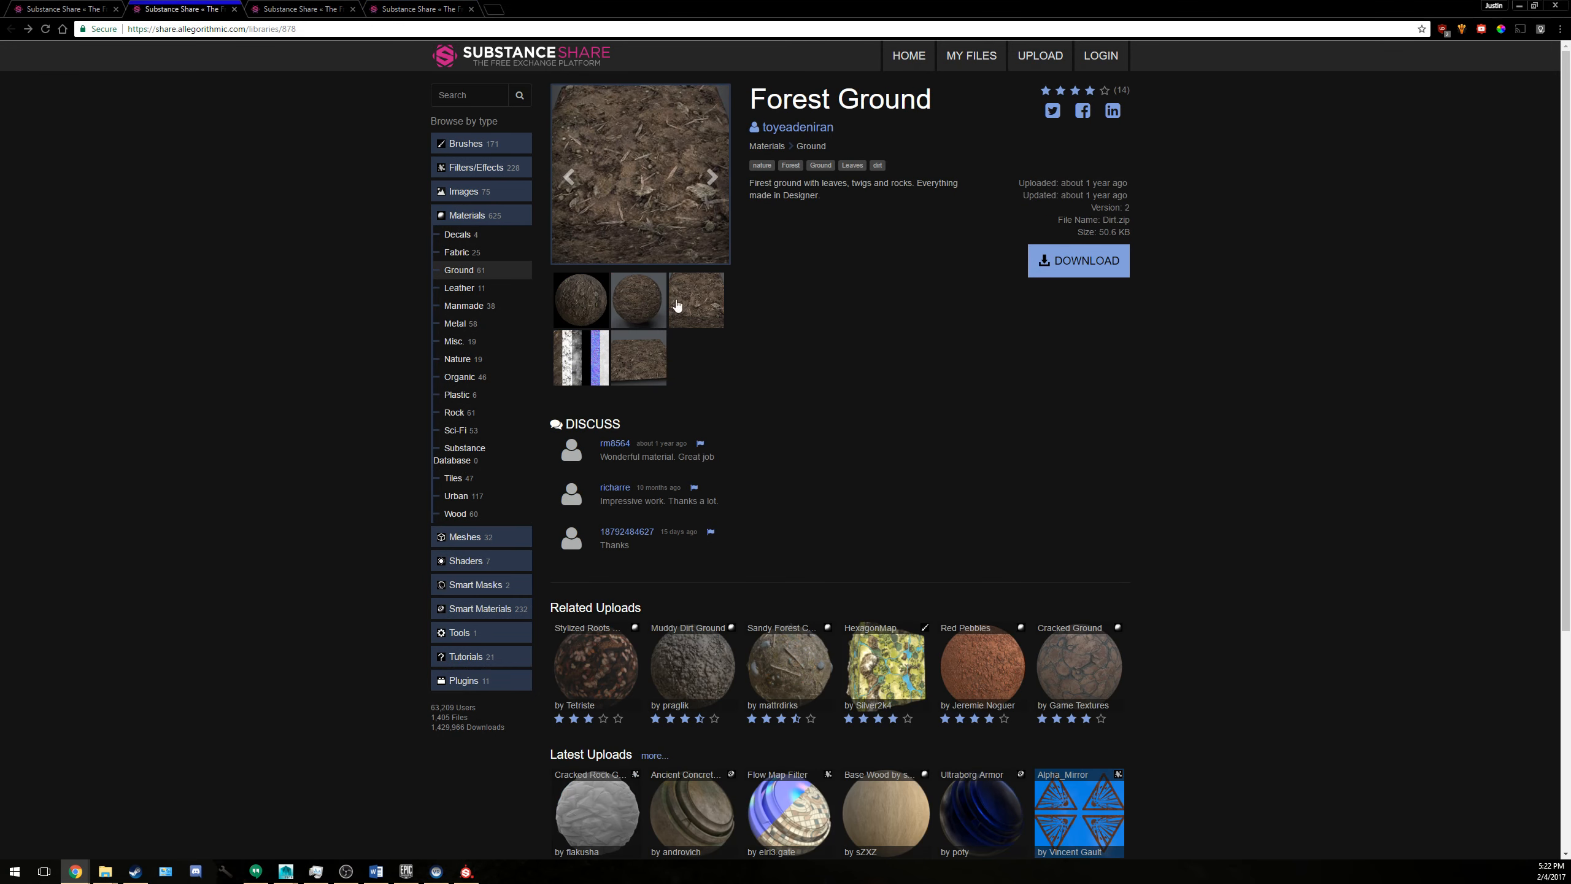
click(1518, 6)
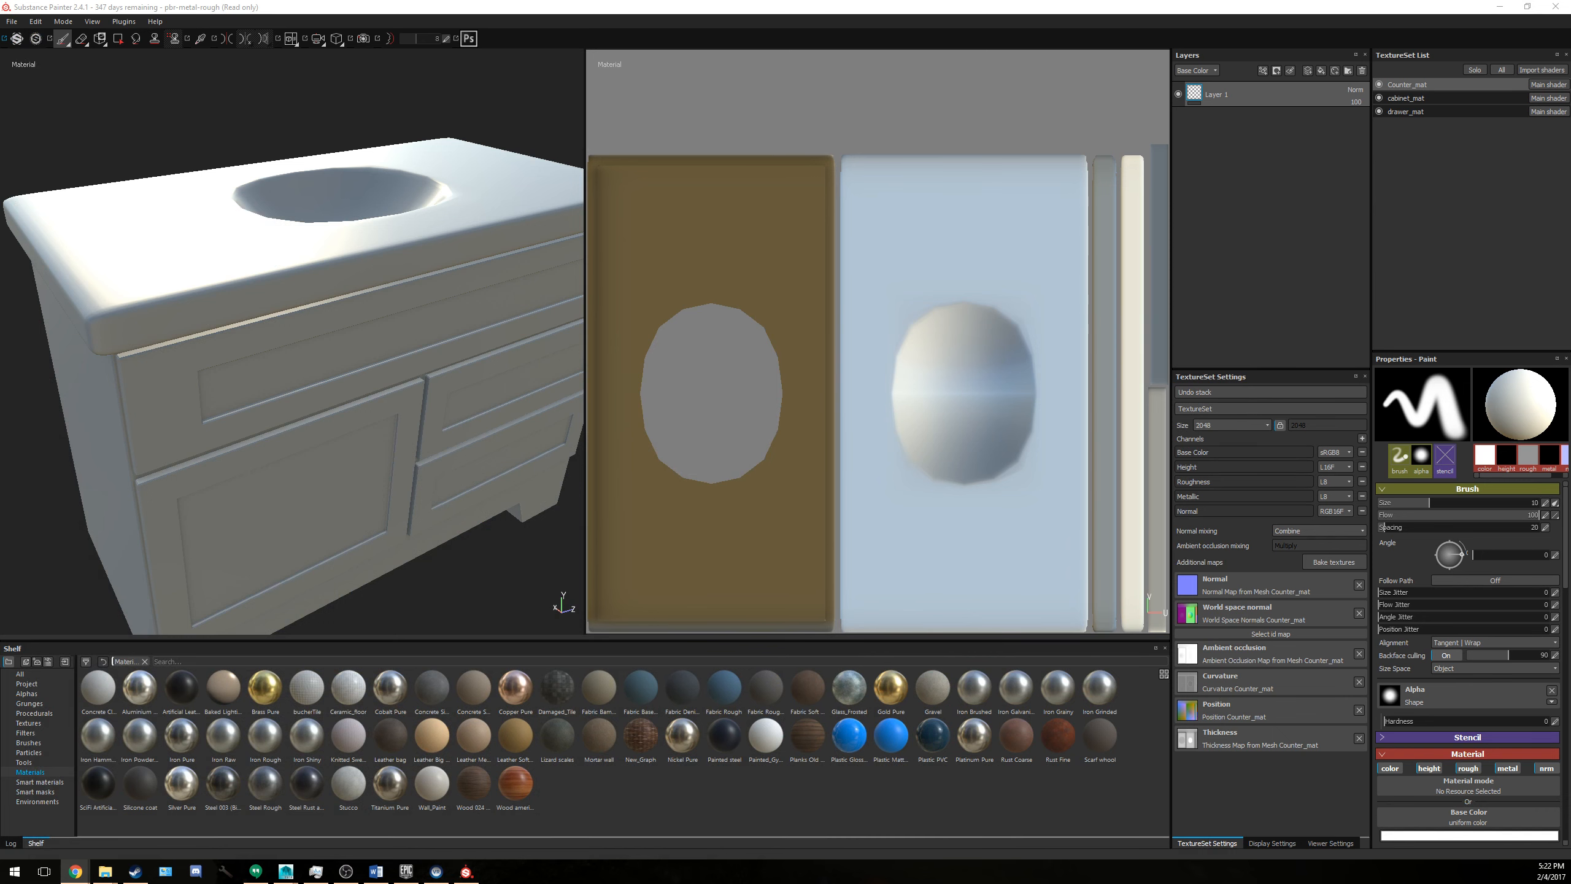
Switch to the Substance Source website and look through its featured assets.
mouse_move(1, 532)
mouse_down()
mouse_move(398, 489)
mouse_move(445, 1)
mouse_up()
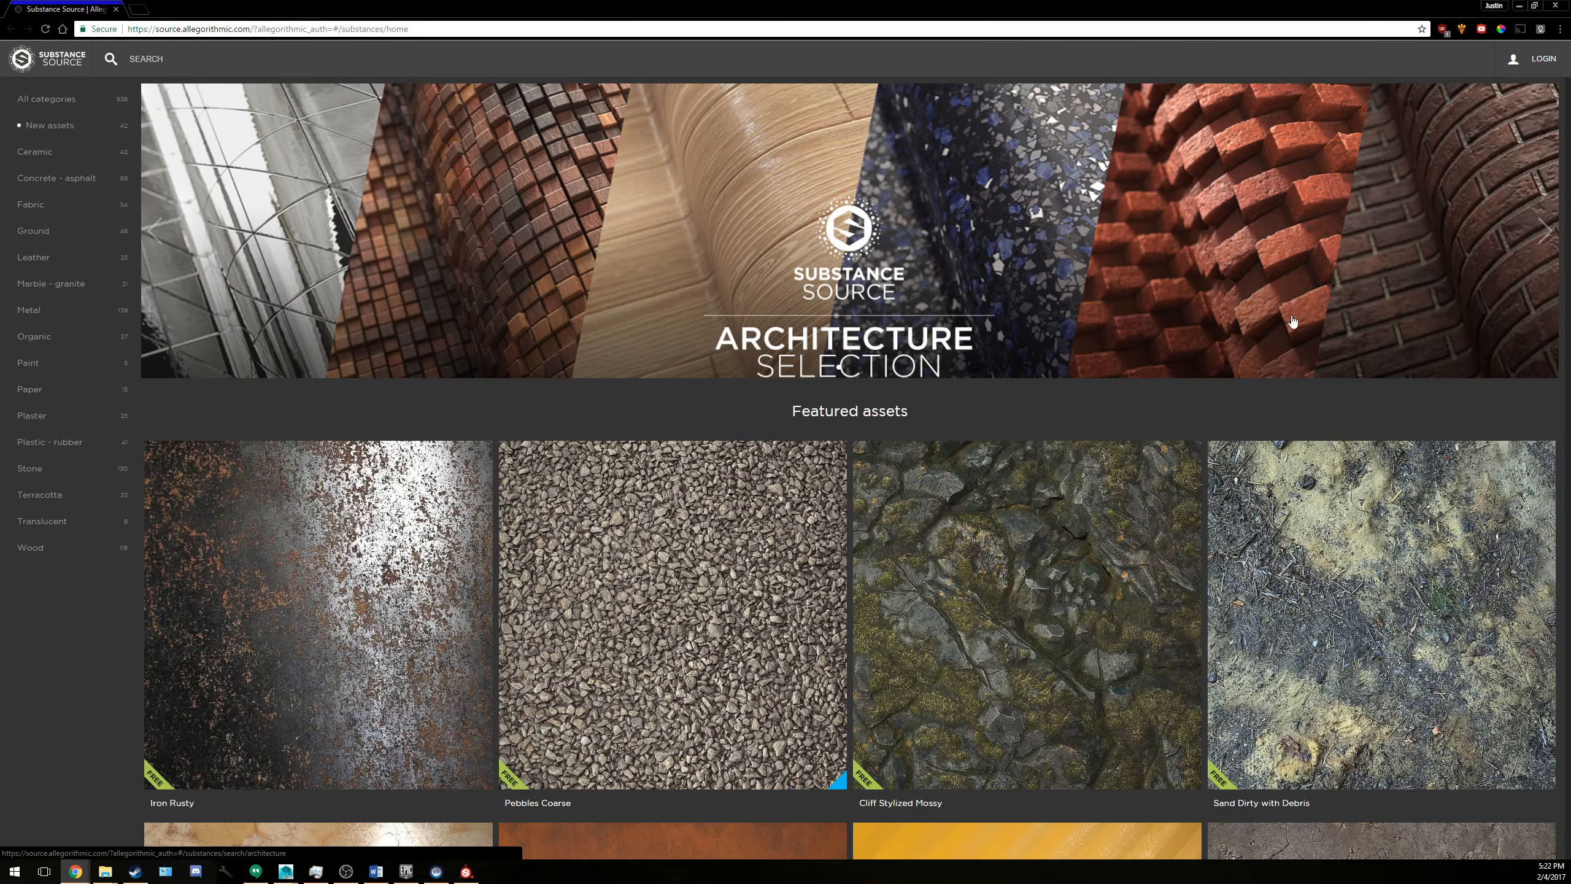
scroll(732, 344, down, 6)
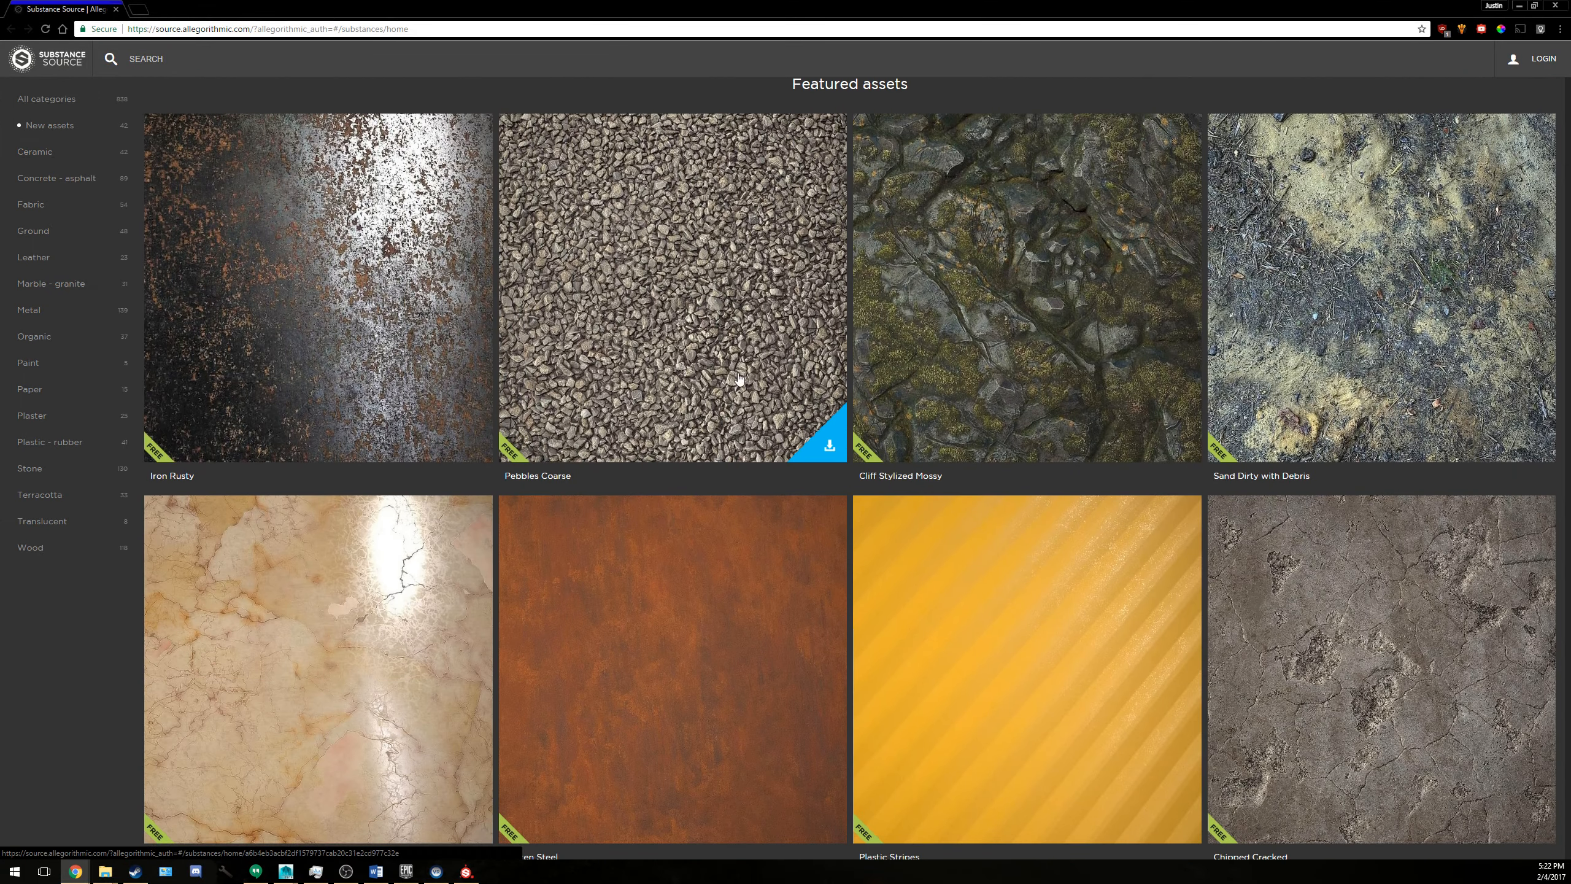
scroll(753, 406, down, 3)
scroll(912, 460, up, 4)
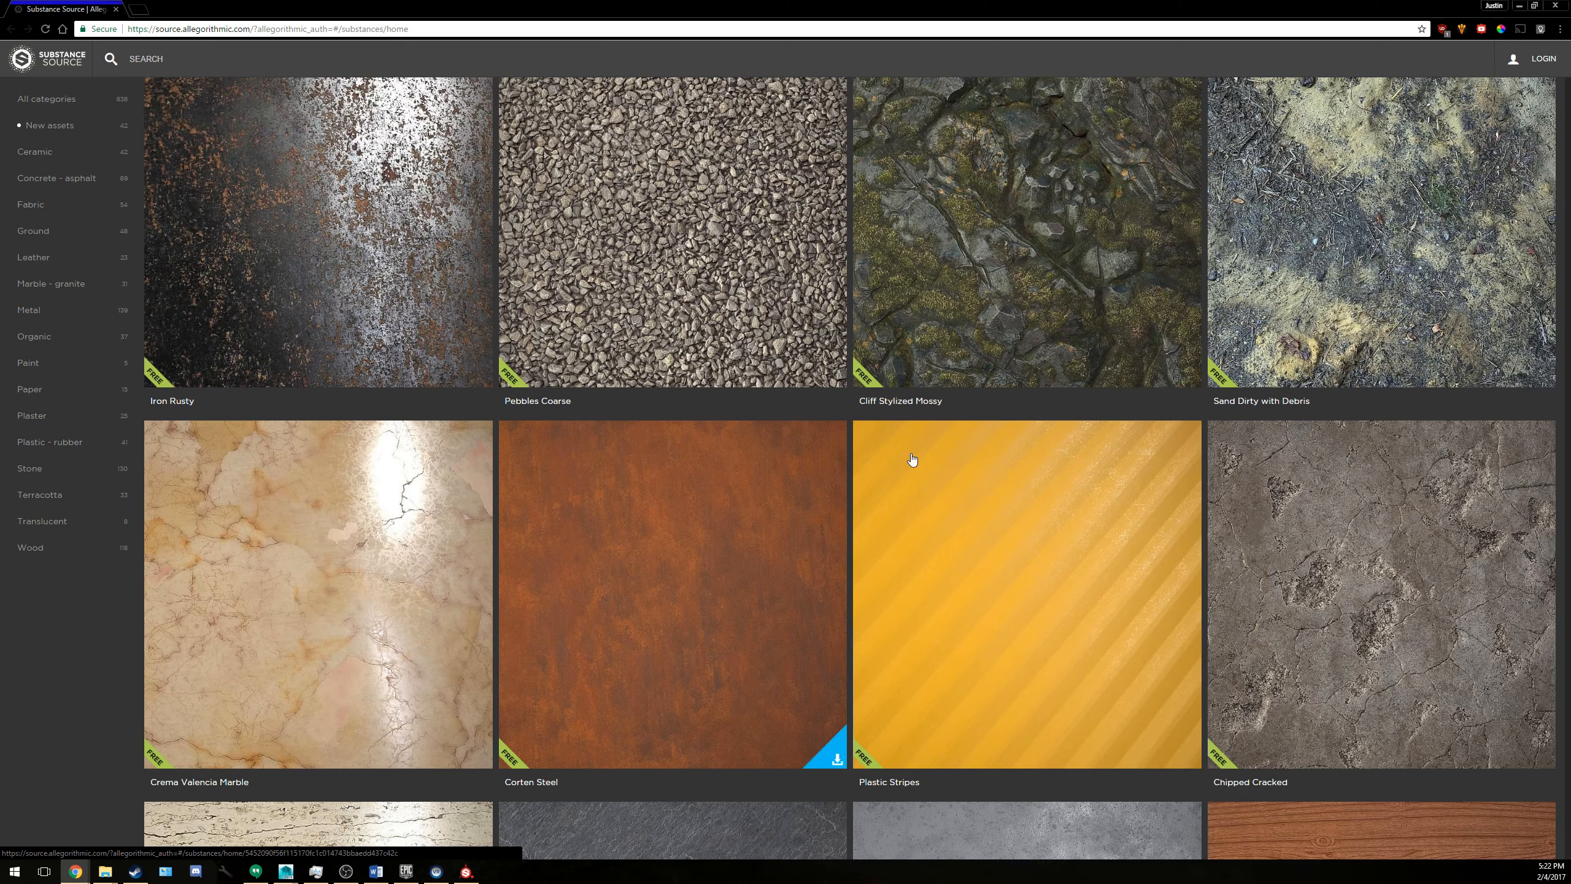
click(1104, 269)
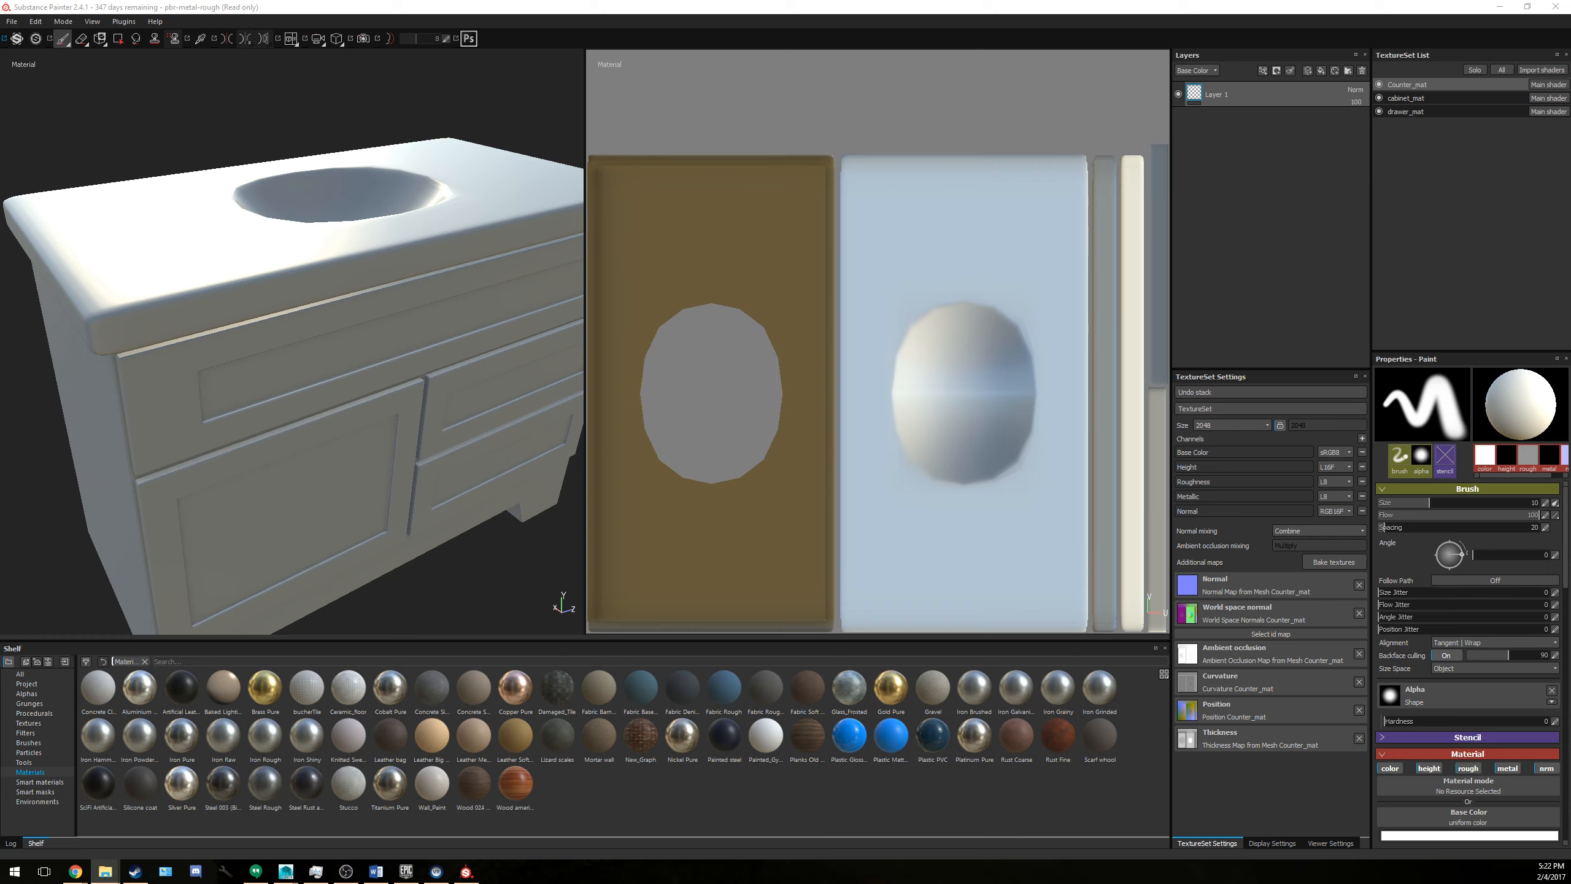
Switch to File Explorer and open the Dirt folder inside TUTORIALS > Export.
click(105, 871)
drag(468, 329, 570, 296)
double_click(445, 425)
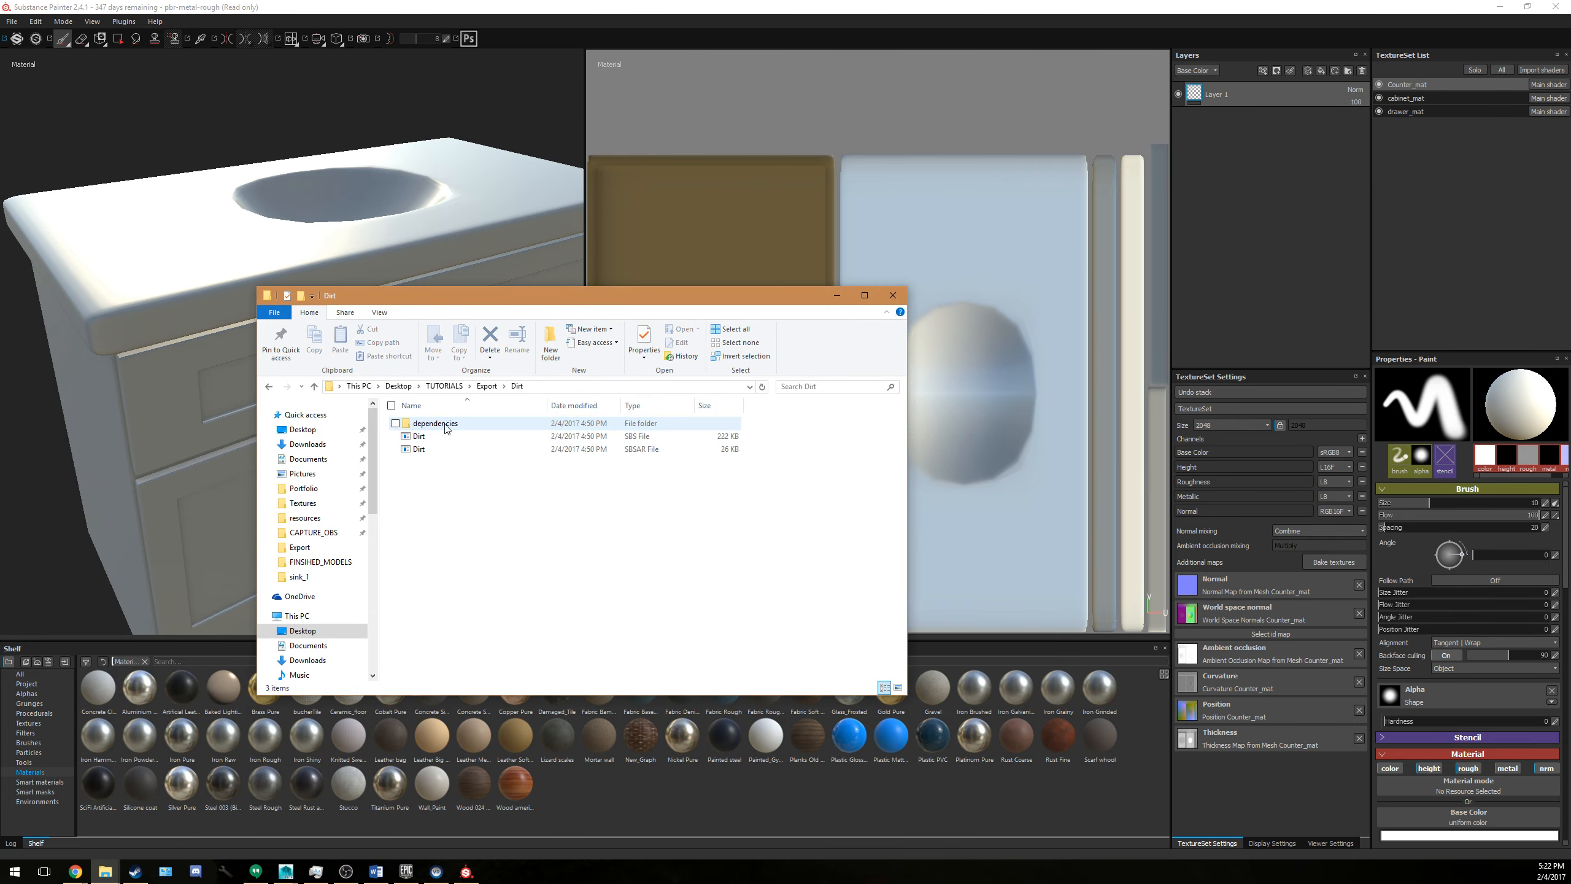
Bring the Dirt SBSAR file from the Dirt folder into the Substance Painter shelf, and minimize the File Explorer window.
drag(570, 297, 812, 210)
click(662, 365)
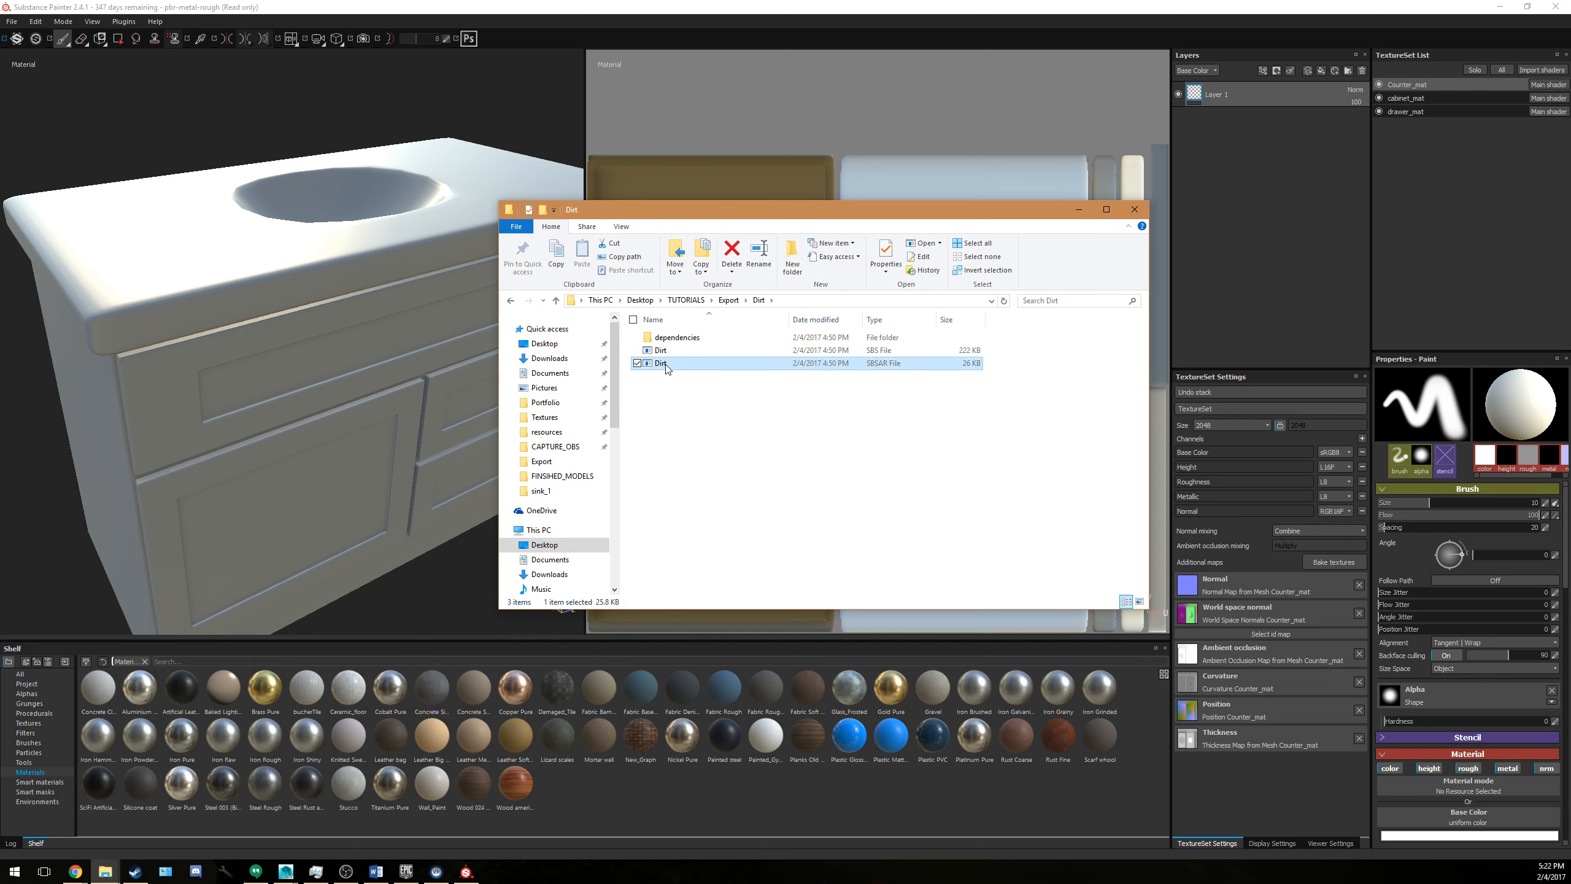
mouse_move(666, 368)
mouse_down()
mouse_move(666, 702)
mouse_move(642, 816)
mouse_up()
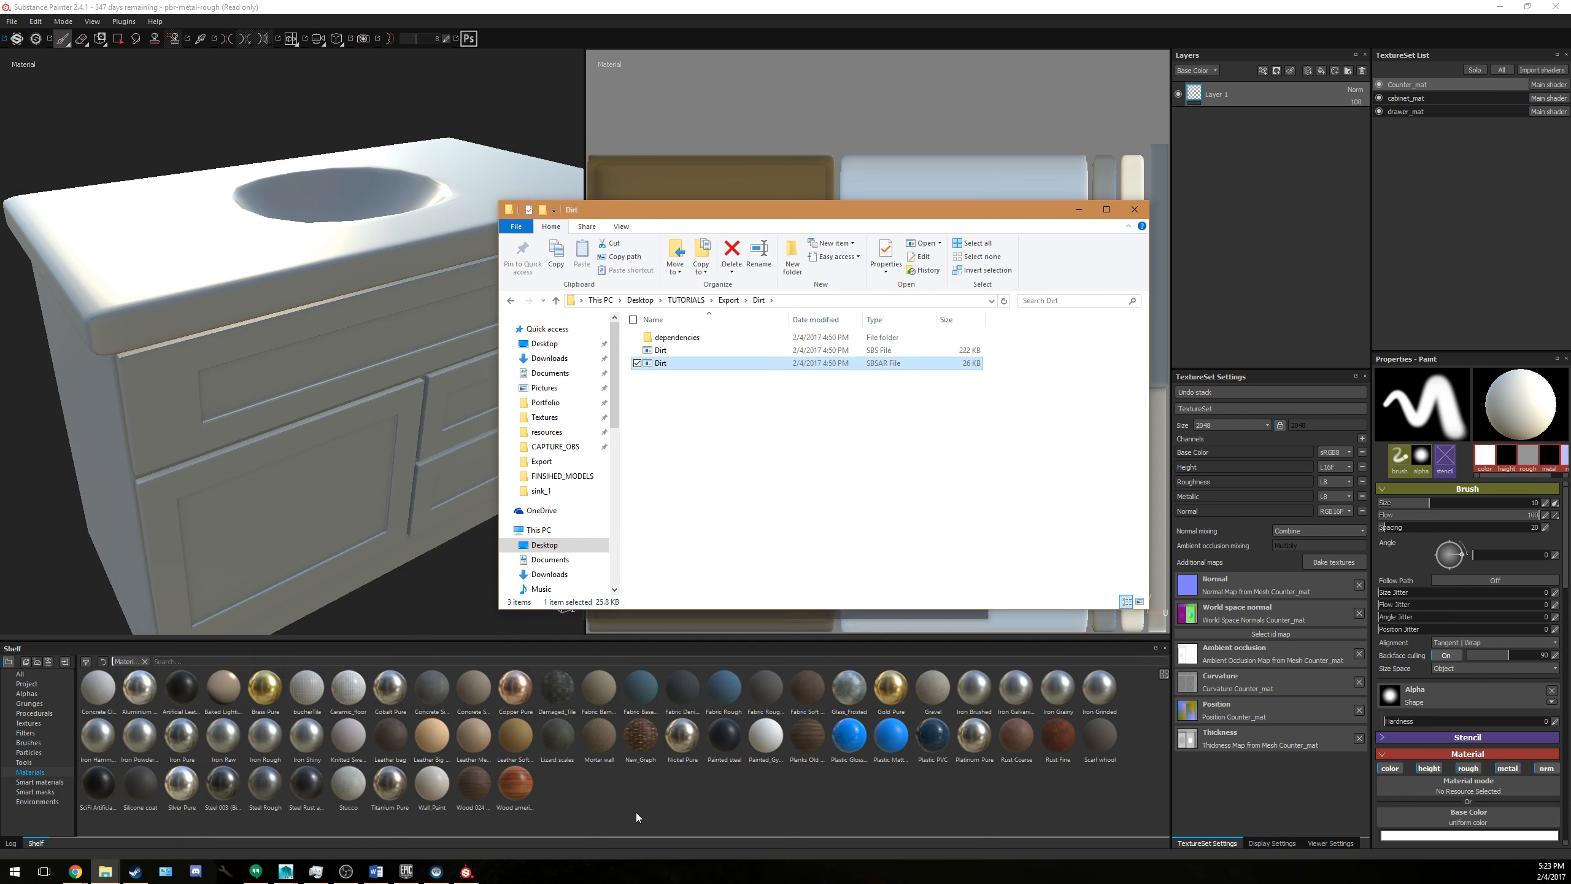
click(1088, 208)
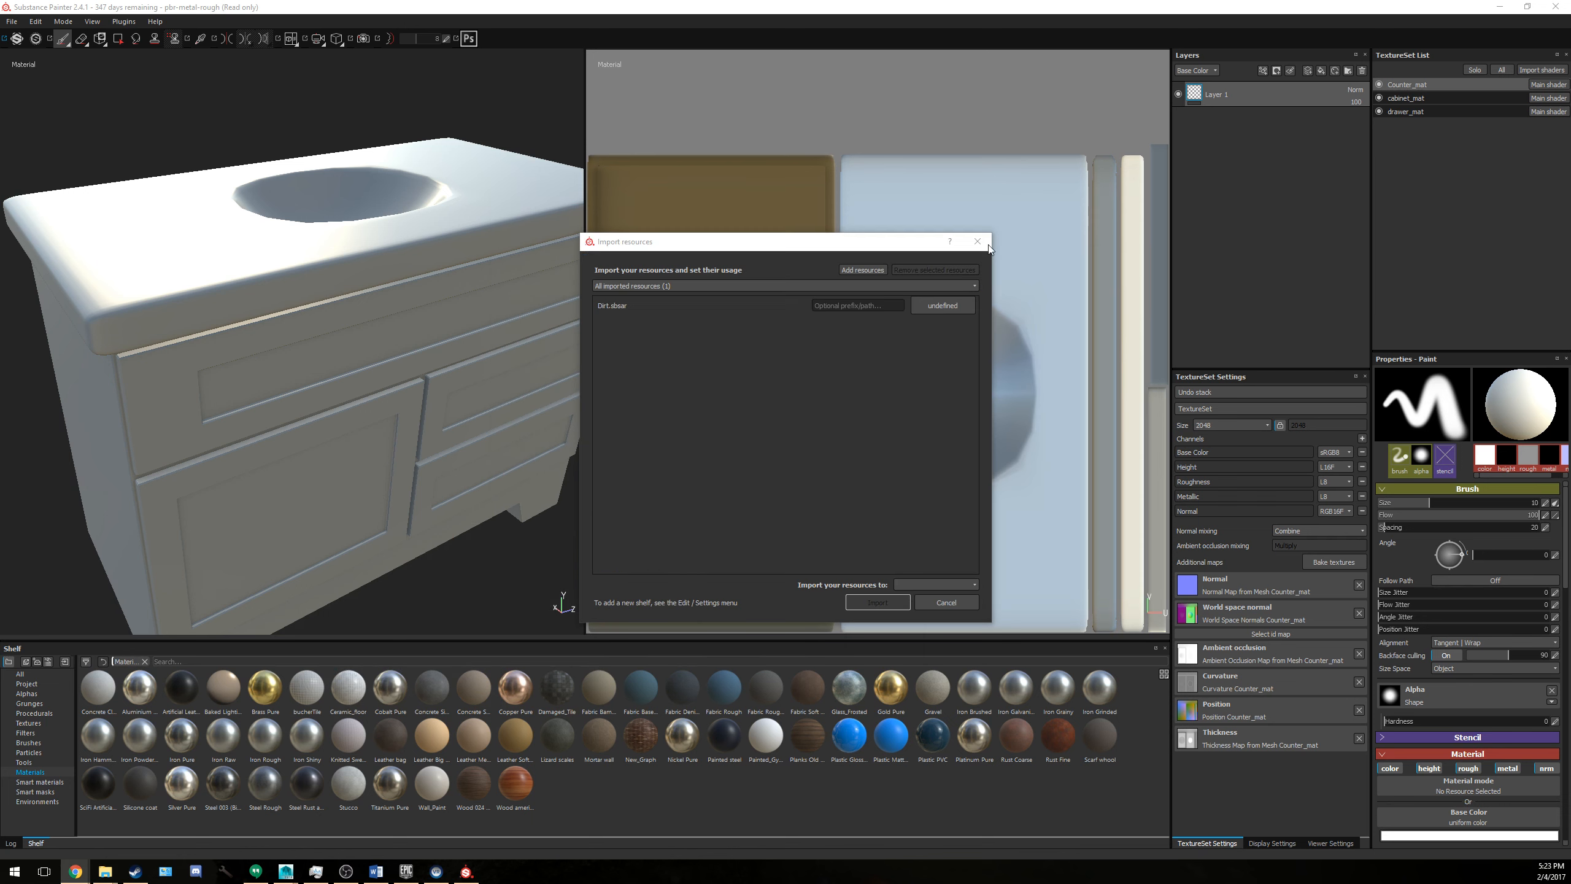
Set the usage of Dirt.sbsar to basematerial and import it into the current session.
click(933, 309)
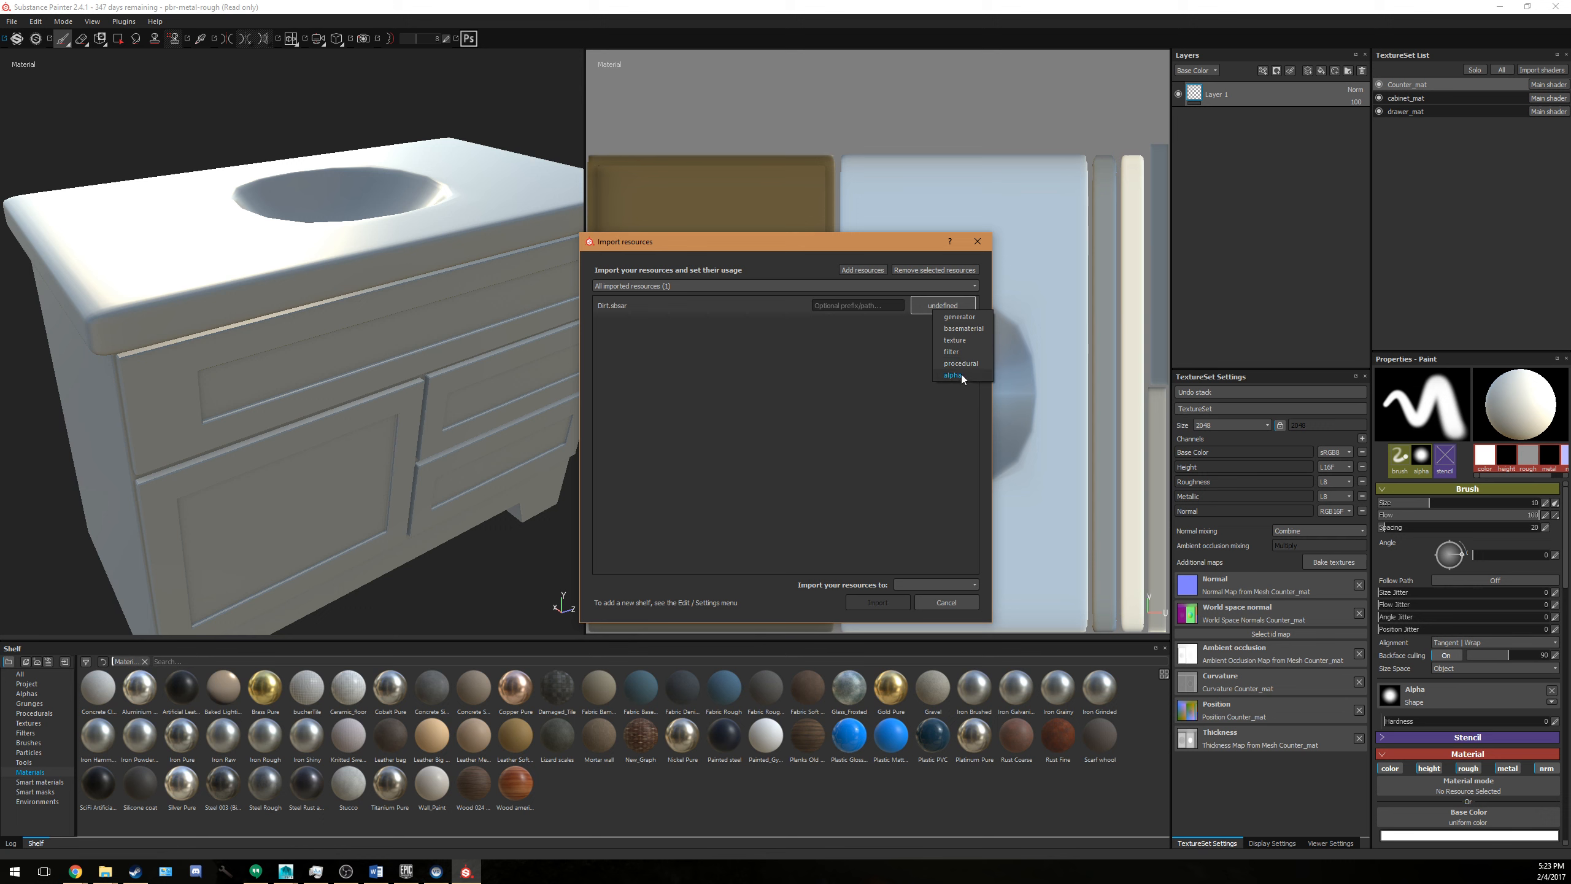
click(961, 328)
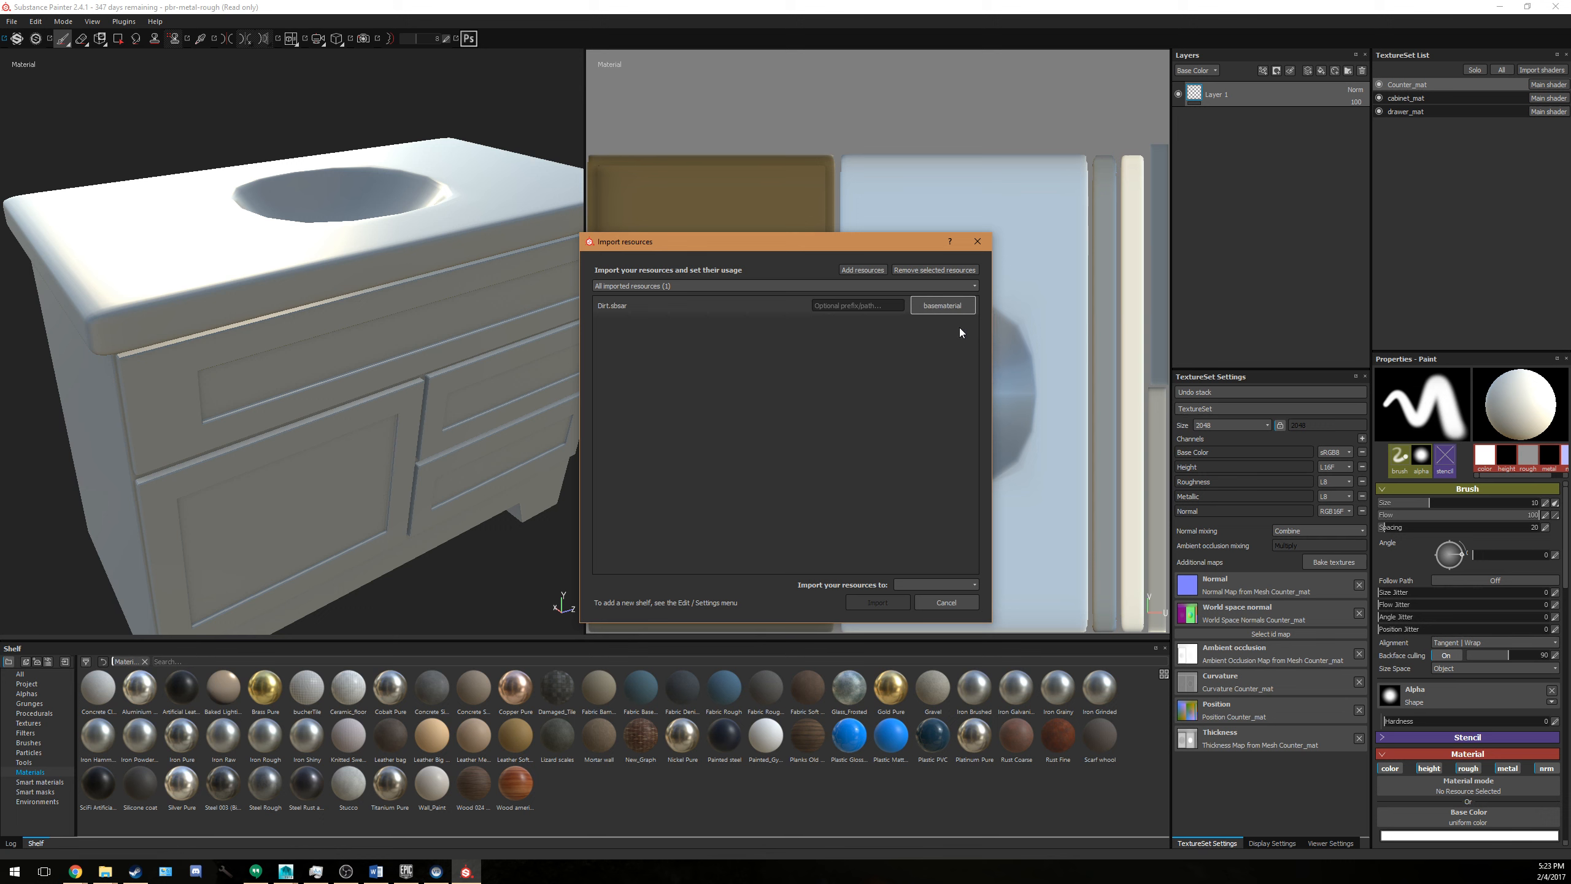
click(940, 584)
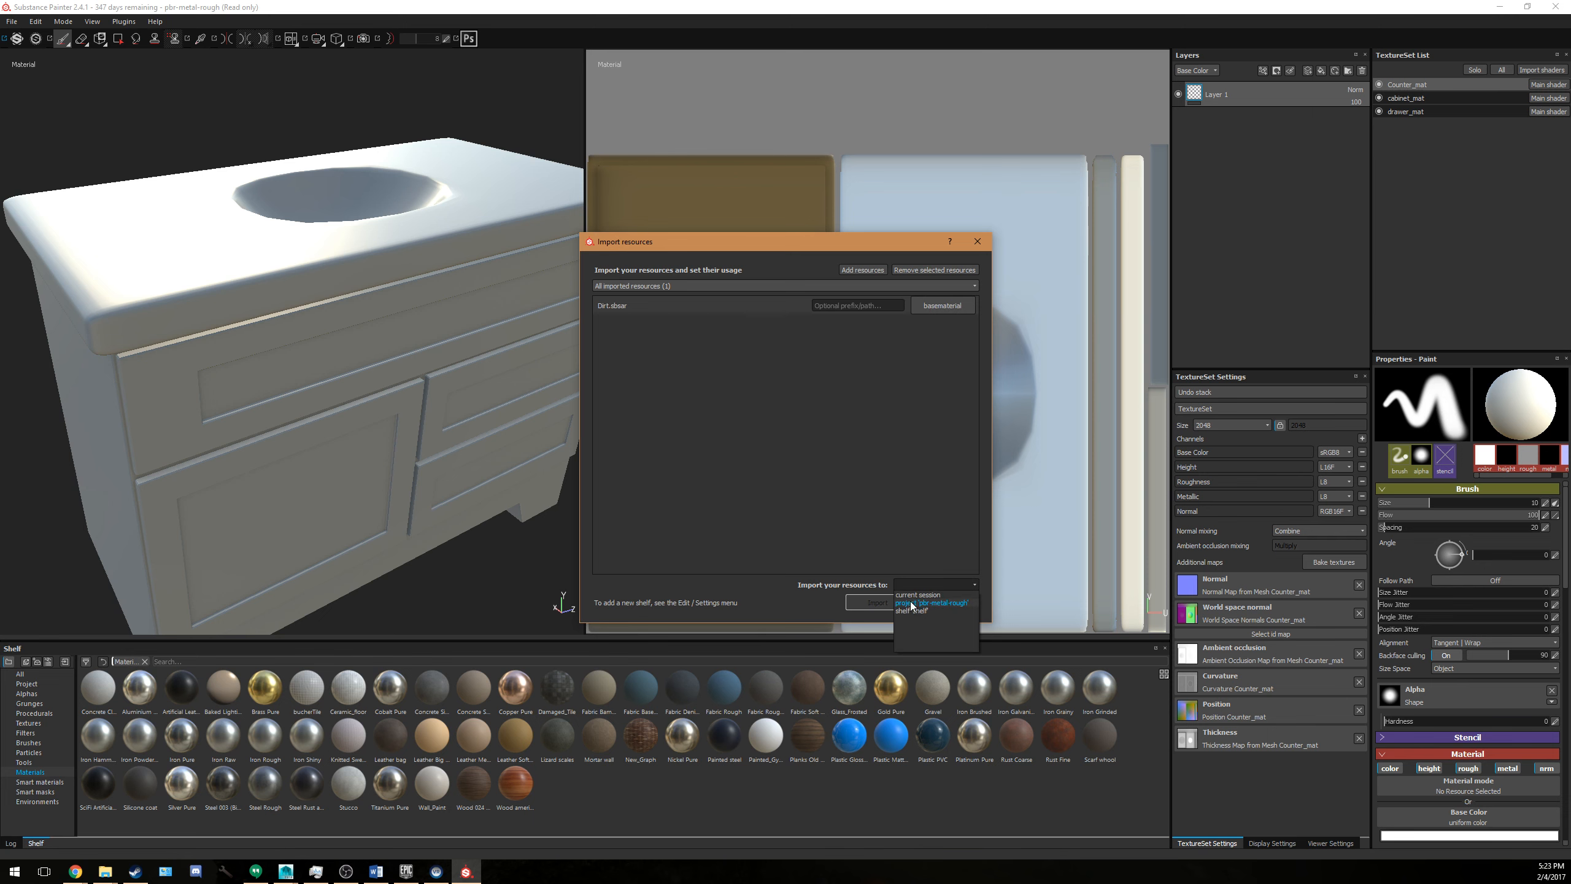
click(918, 596)
click(893, 602)
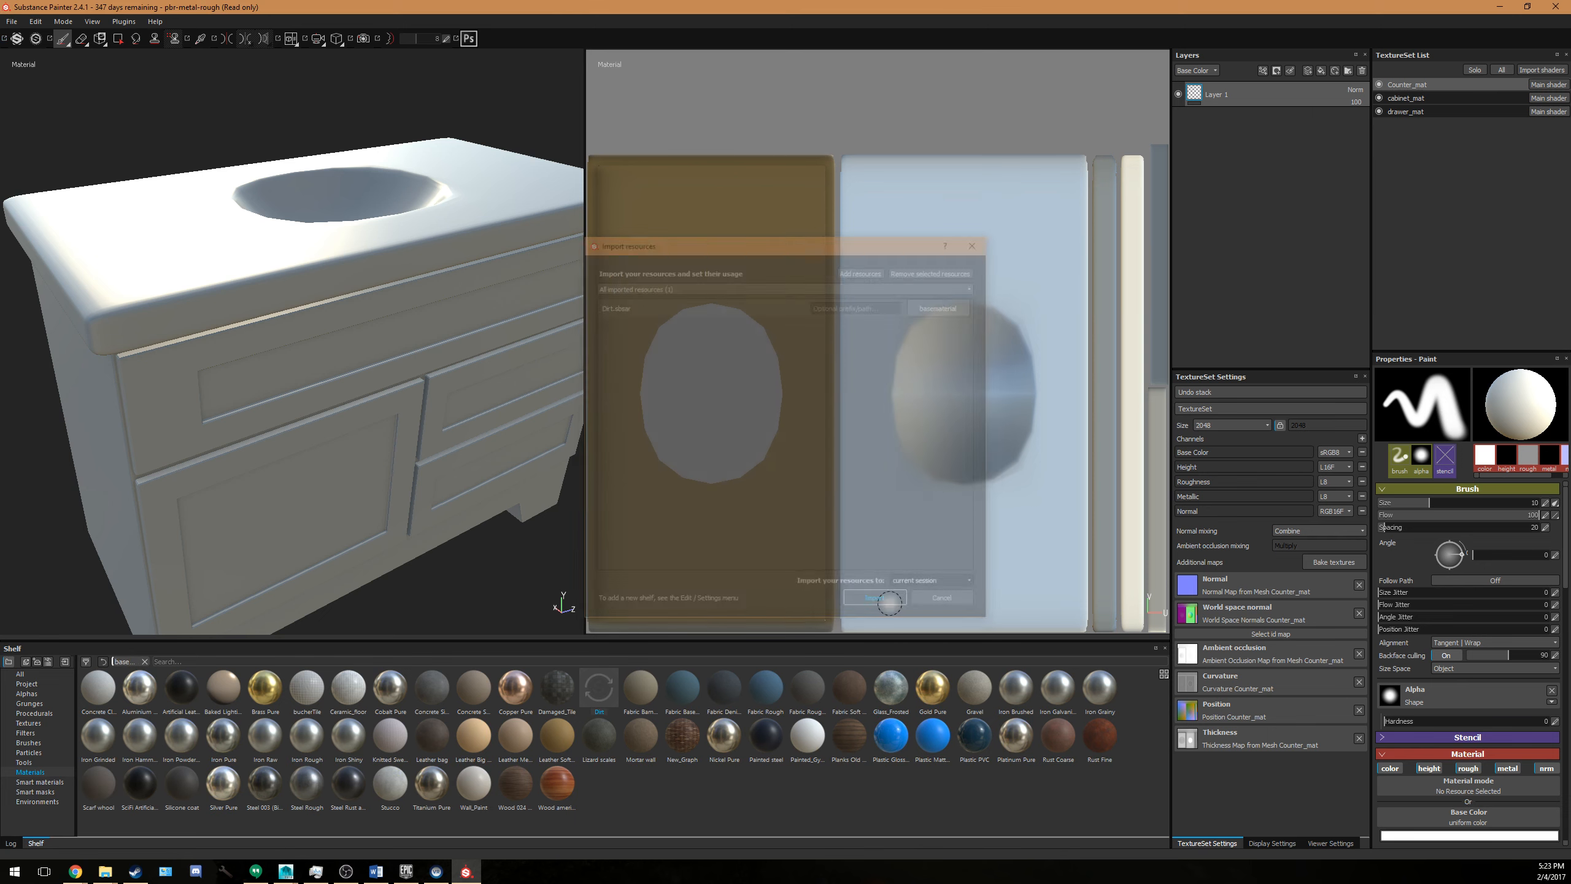
Add the imported Dirt material as a fill layer beneath Layer 1 on the Counter_mat texture set.
click(599, 702)
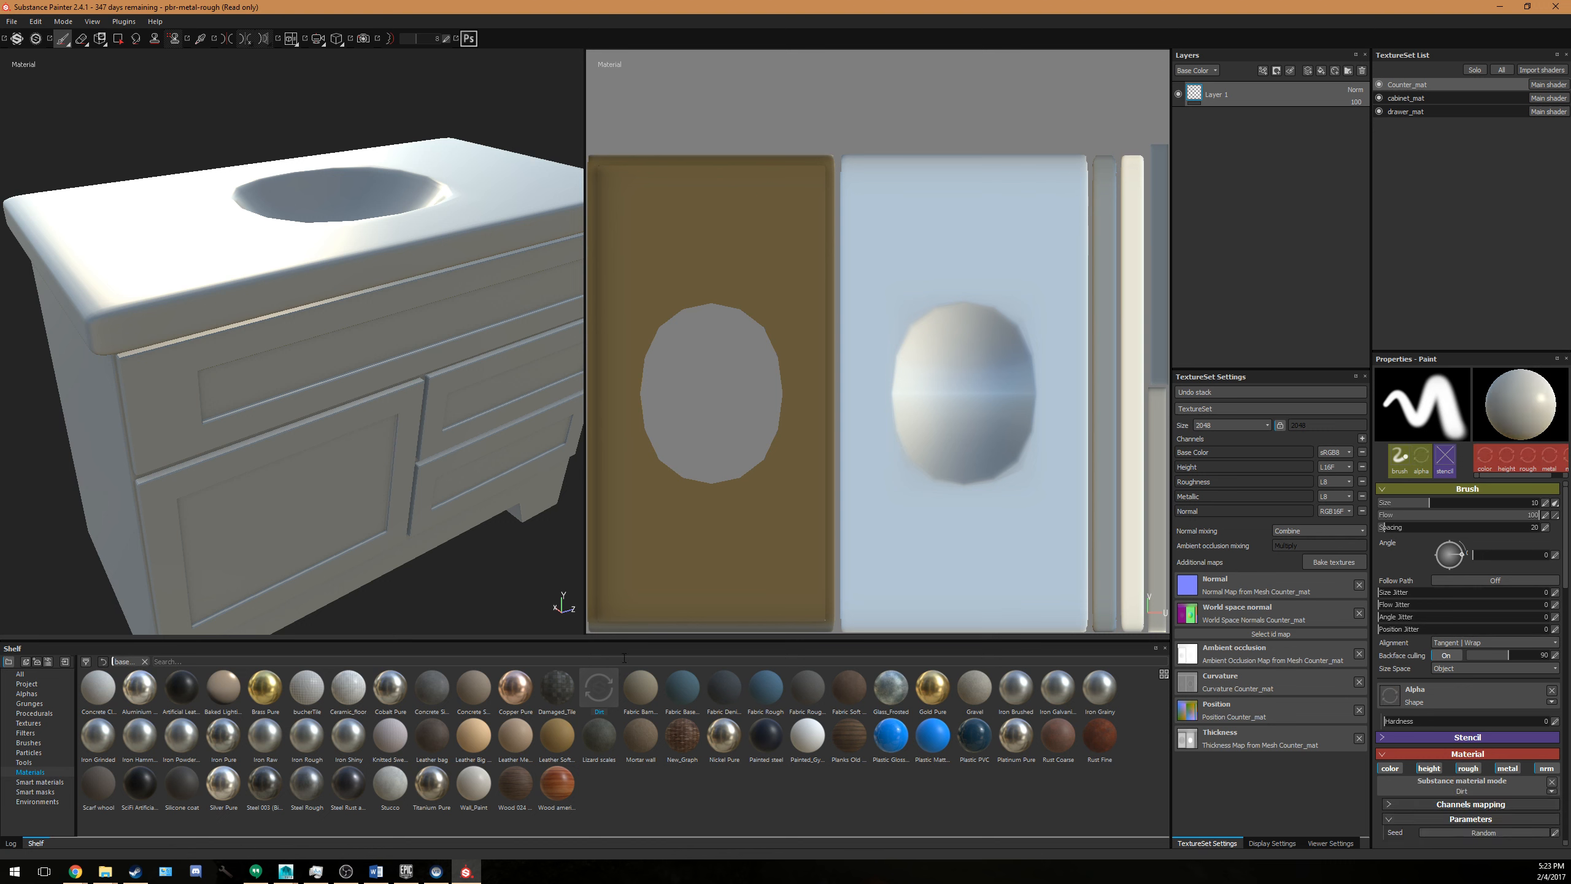
drag(591, 692, 1276, 210)
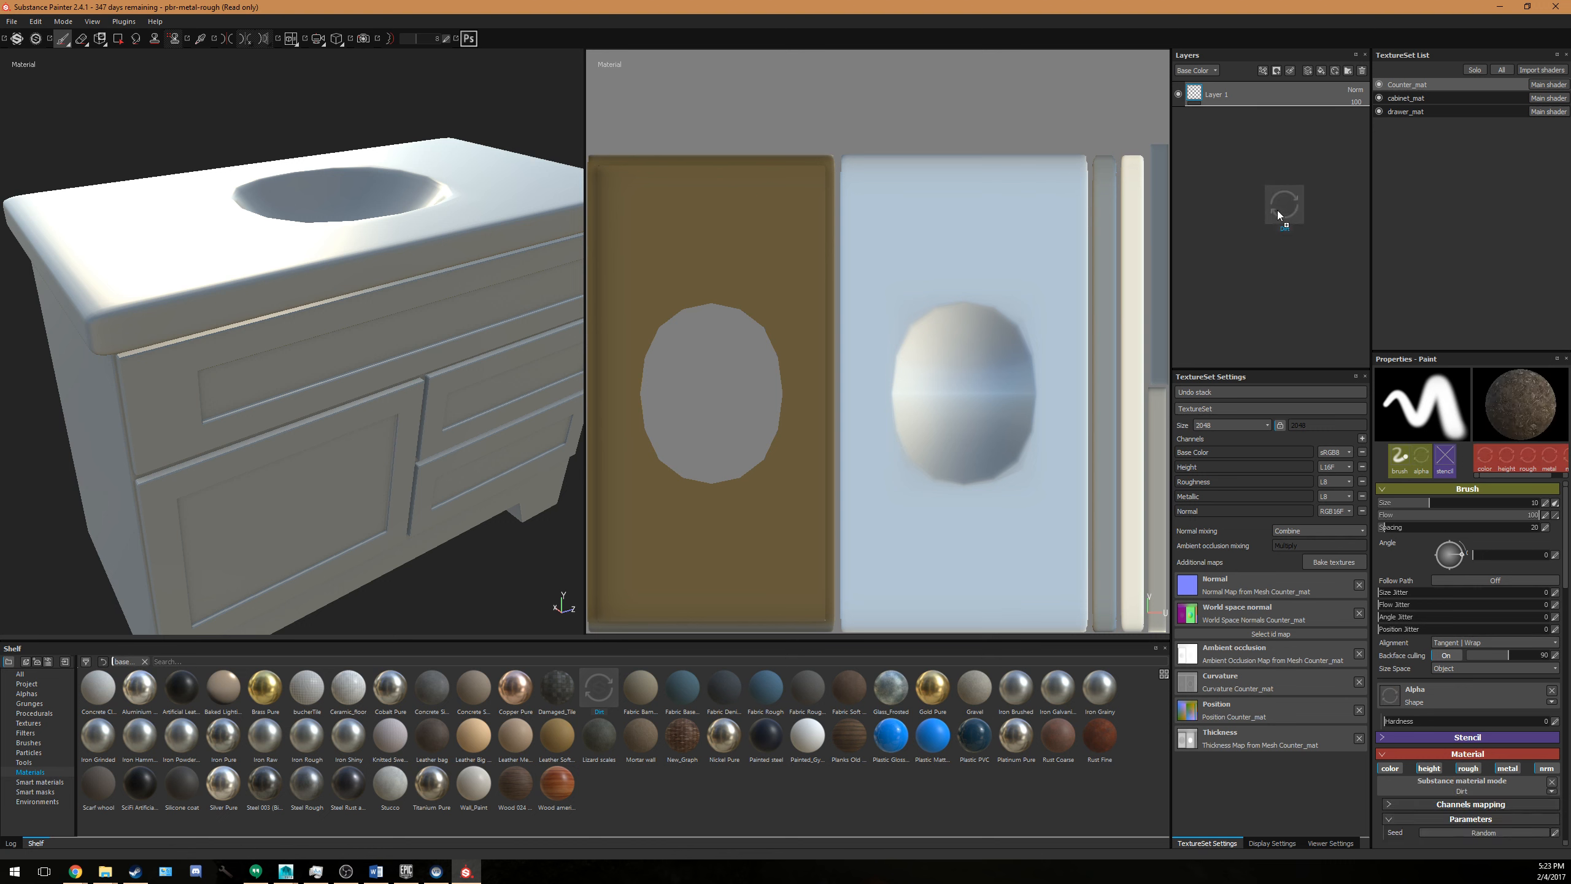
drag(1240, 151, 1239, 150)
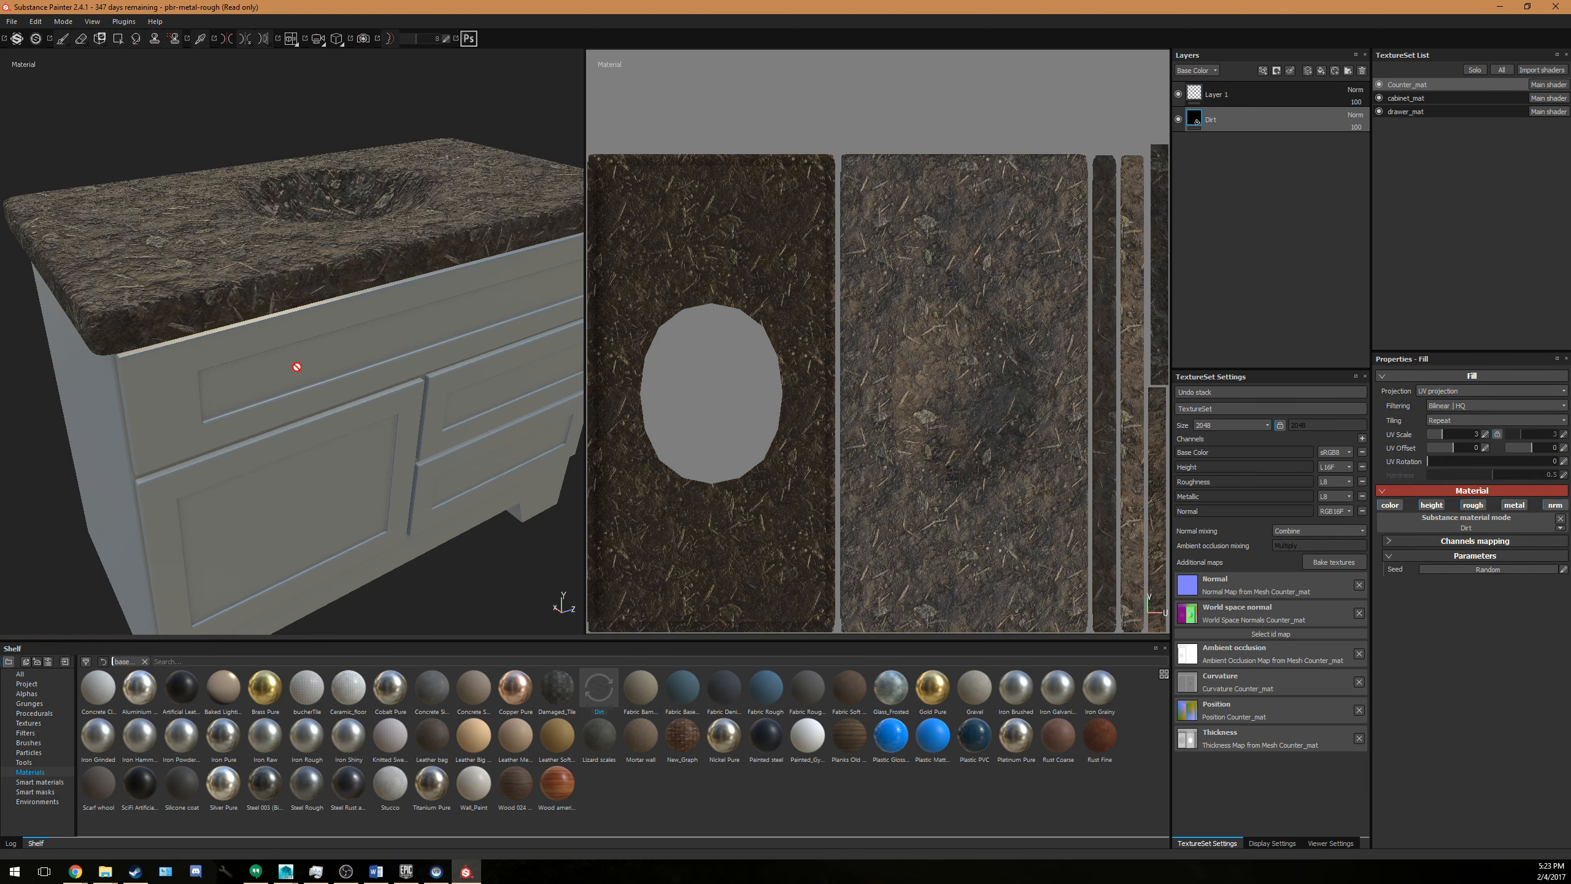
Examine the Dirt material on the countertop, and look through the cabinet_mat and drawer_mat texture sets before returning to Counter_mat.
alt+drag(297, 367, 224, 400)
alt+right_drag(225, 399, 494, 386)
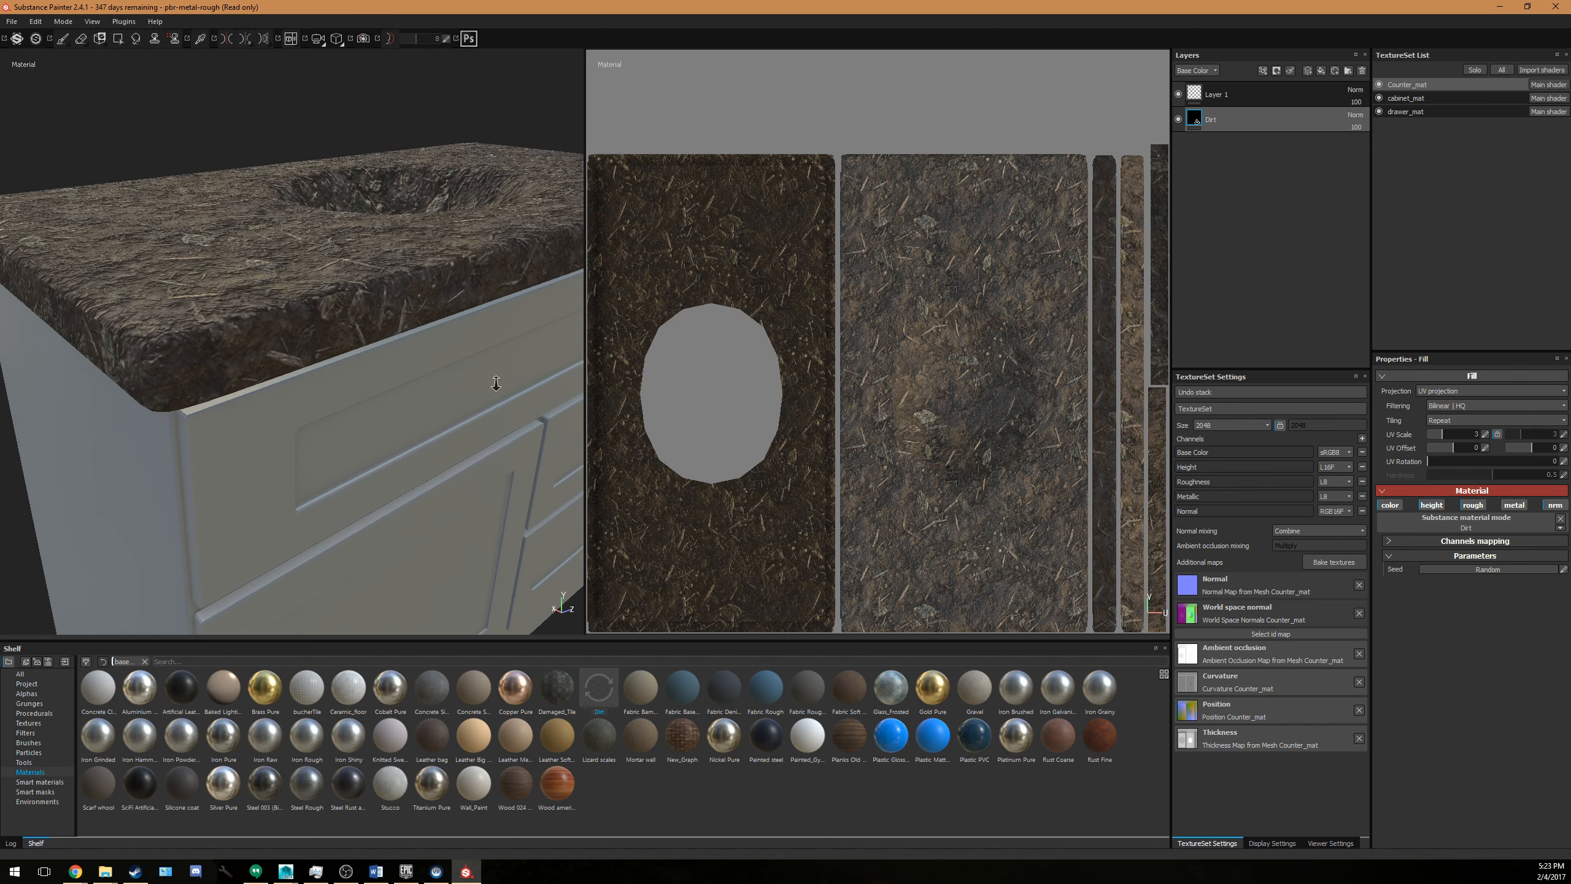
alt+middle_drag(250, 402, 273, 351)
alt+drag(221, 343, 211, 388)
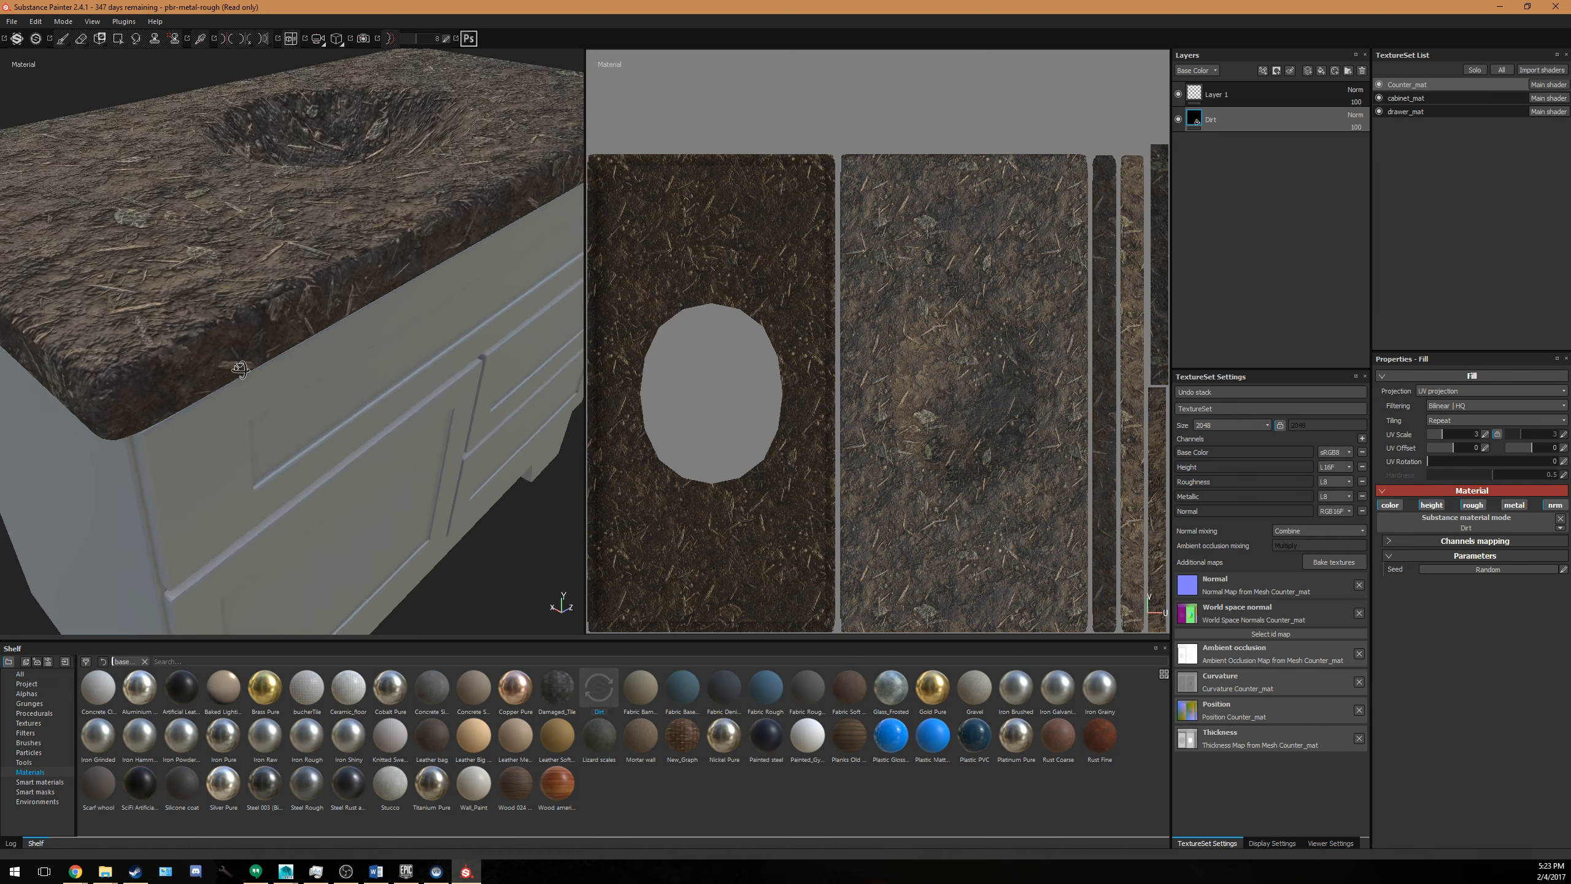
alt+right_drag(211, 388, 81, 349)
alt+middle_drag(183, 361, 213, 366)
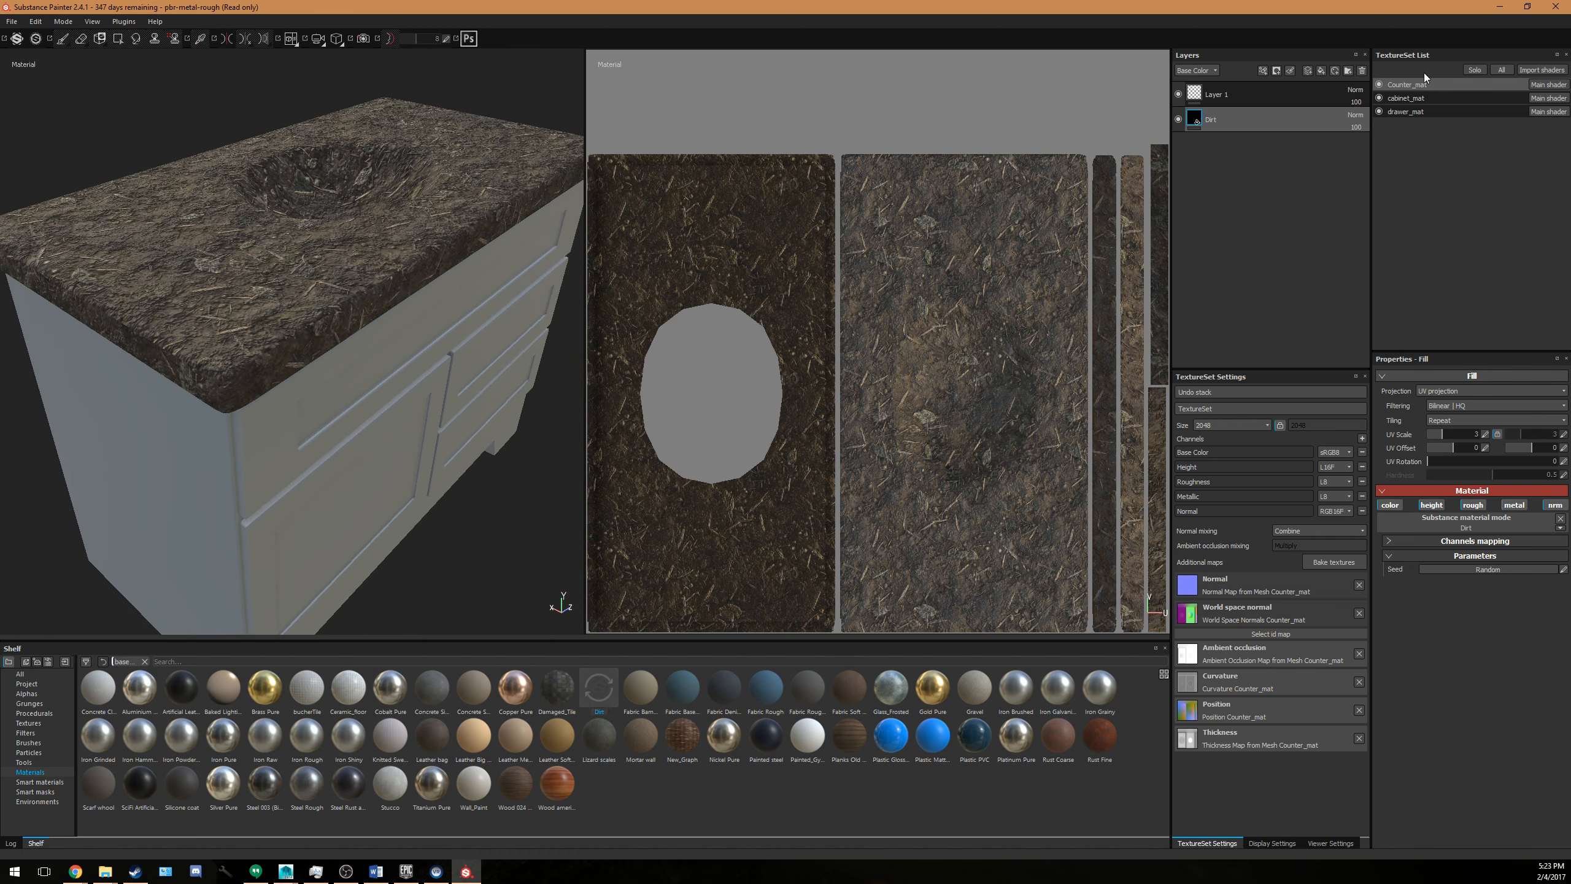
click(1406, 97)
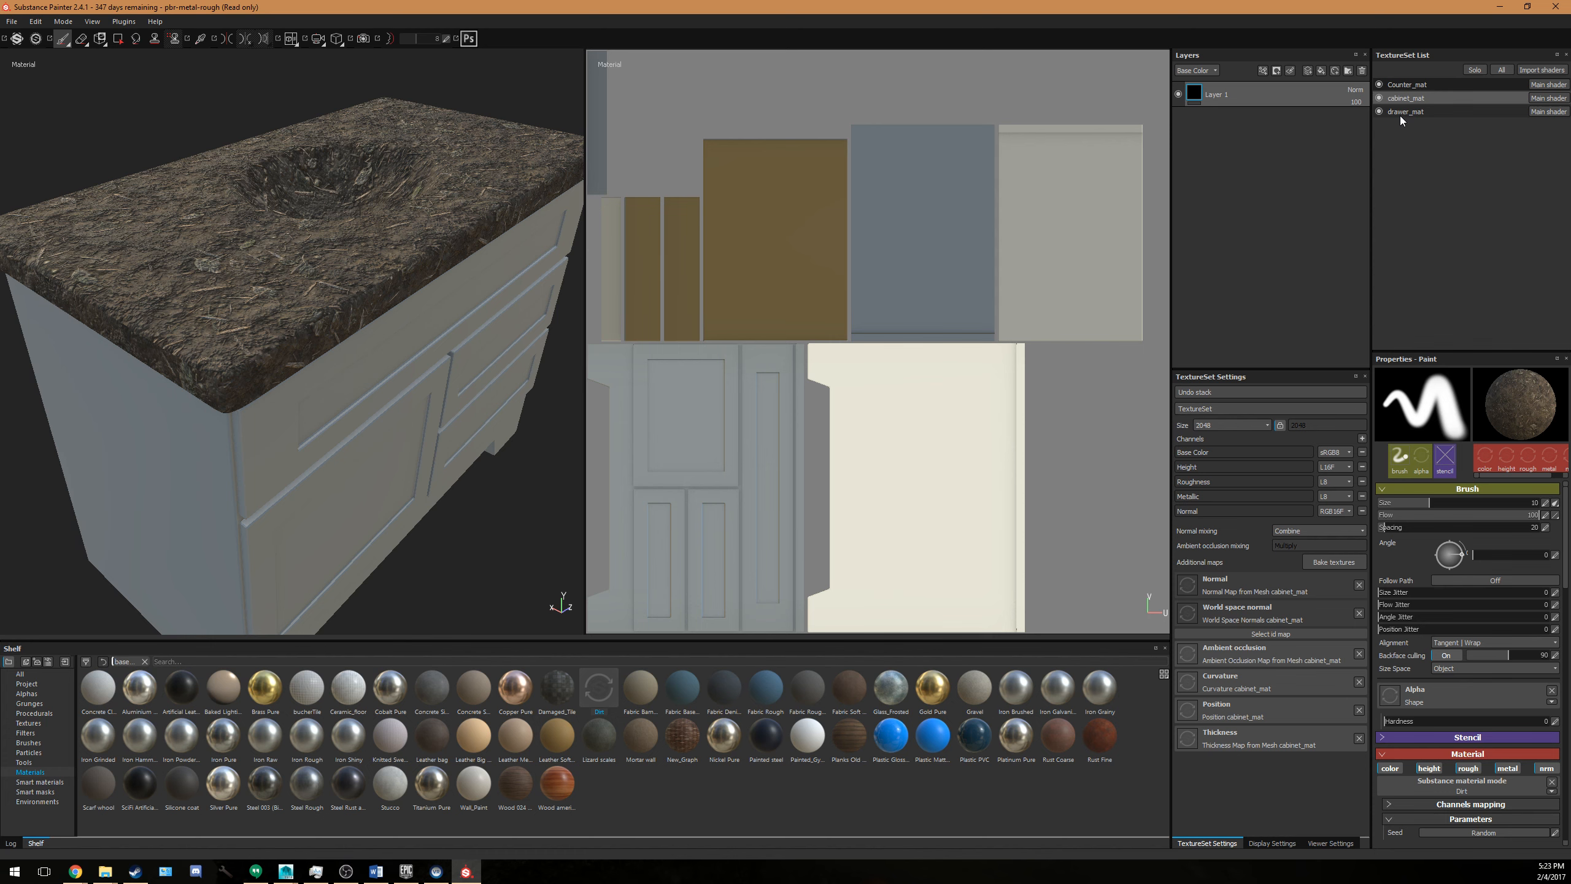
click(1401, 114)
click(1405, 98)
click(1410, 86)
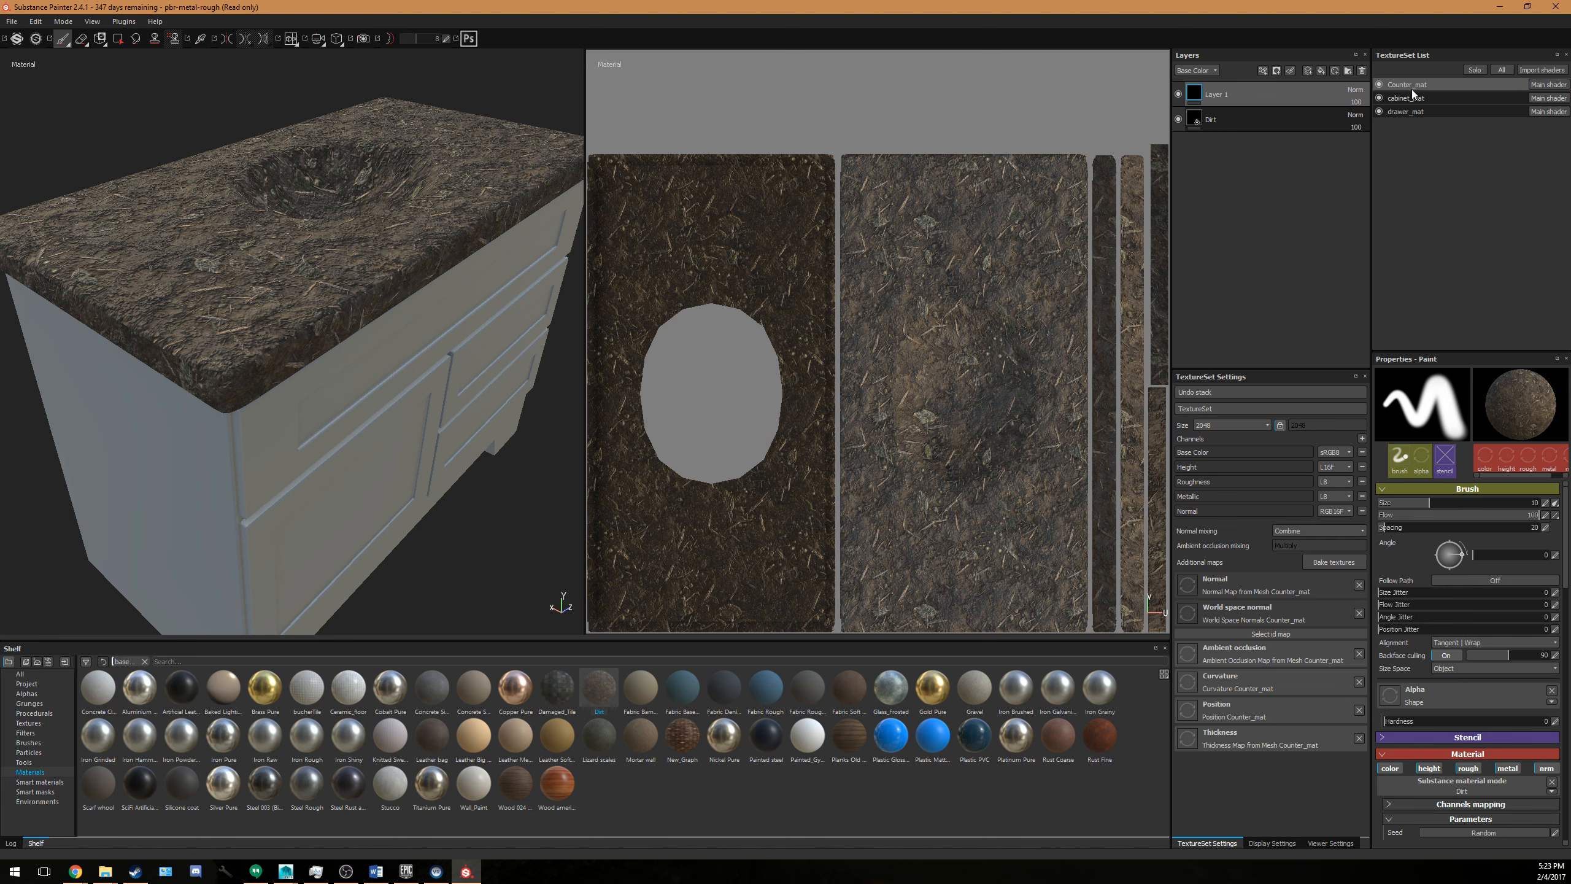
Select the Dirt layer, examine its relief on the counter's edge up close, and compare the counter with the layer hidden and shown.
click(1214, 127)
alt+drag(327, 360, 228, 354)
alt+right_drag(228, 354, 634, 357)
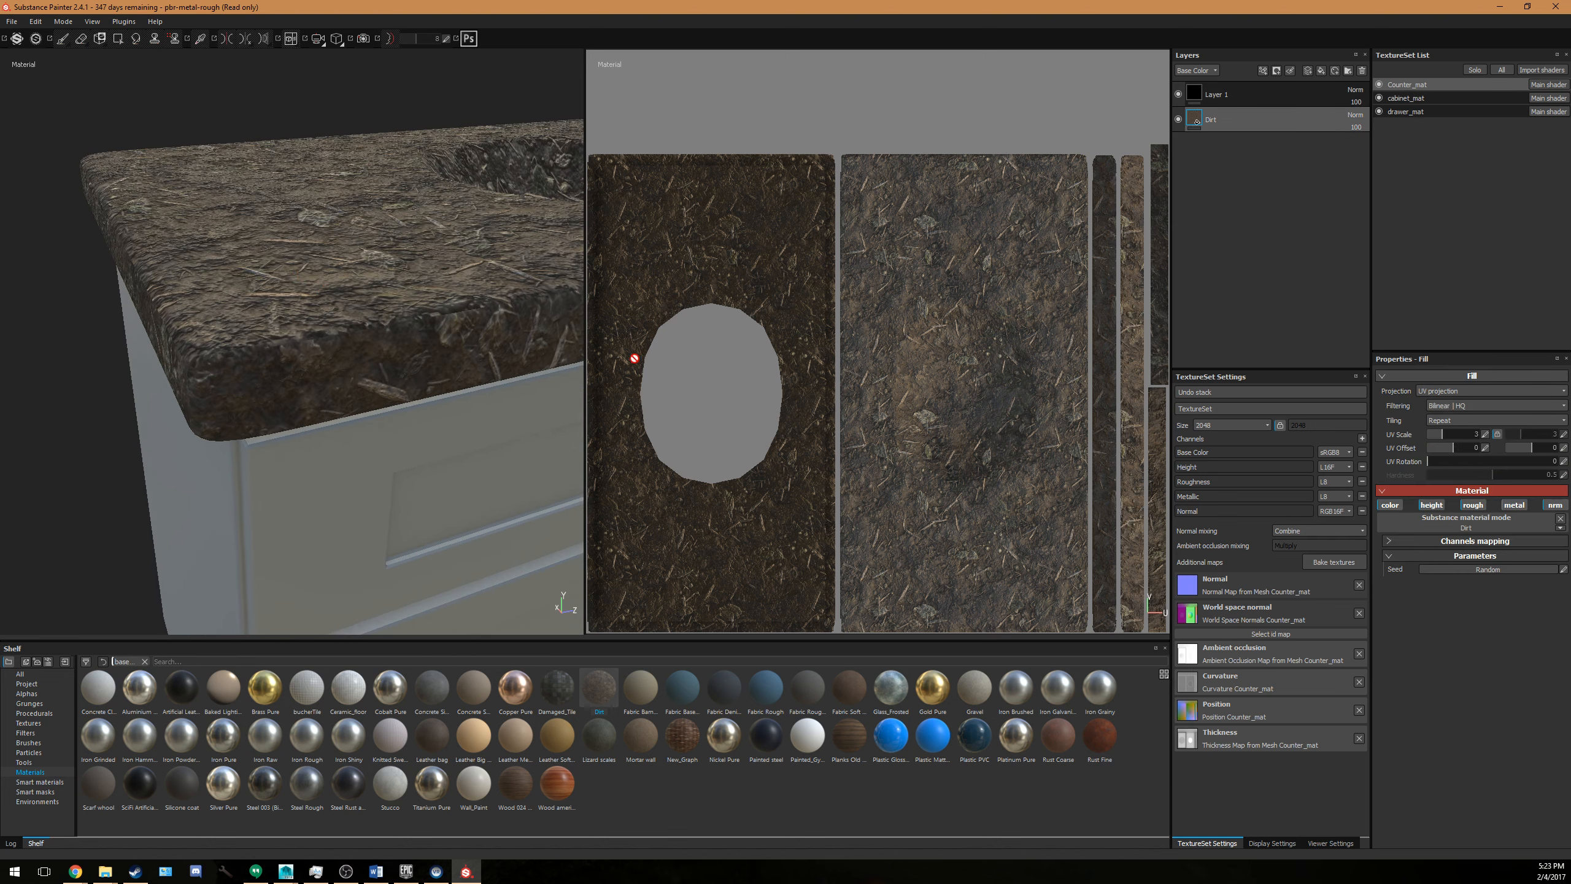
alt+drag(272, 363, 312, 391)
alt+right_drag(311, 391, 458, 411)
alt+middle_drag(272, 359, 328, 429)
alt+right_drag(328, 430, 336, 388)
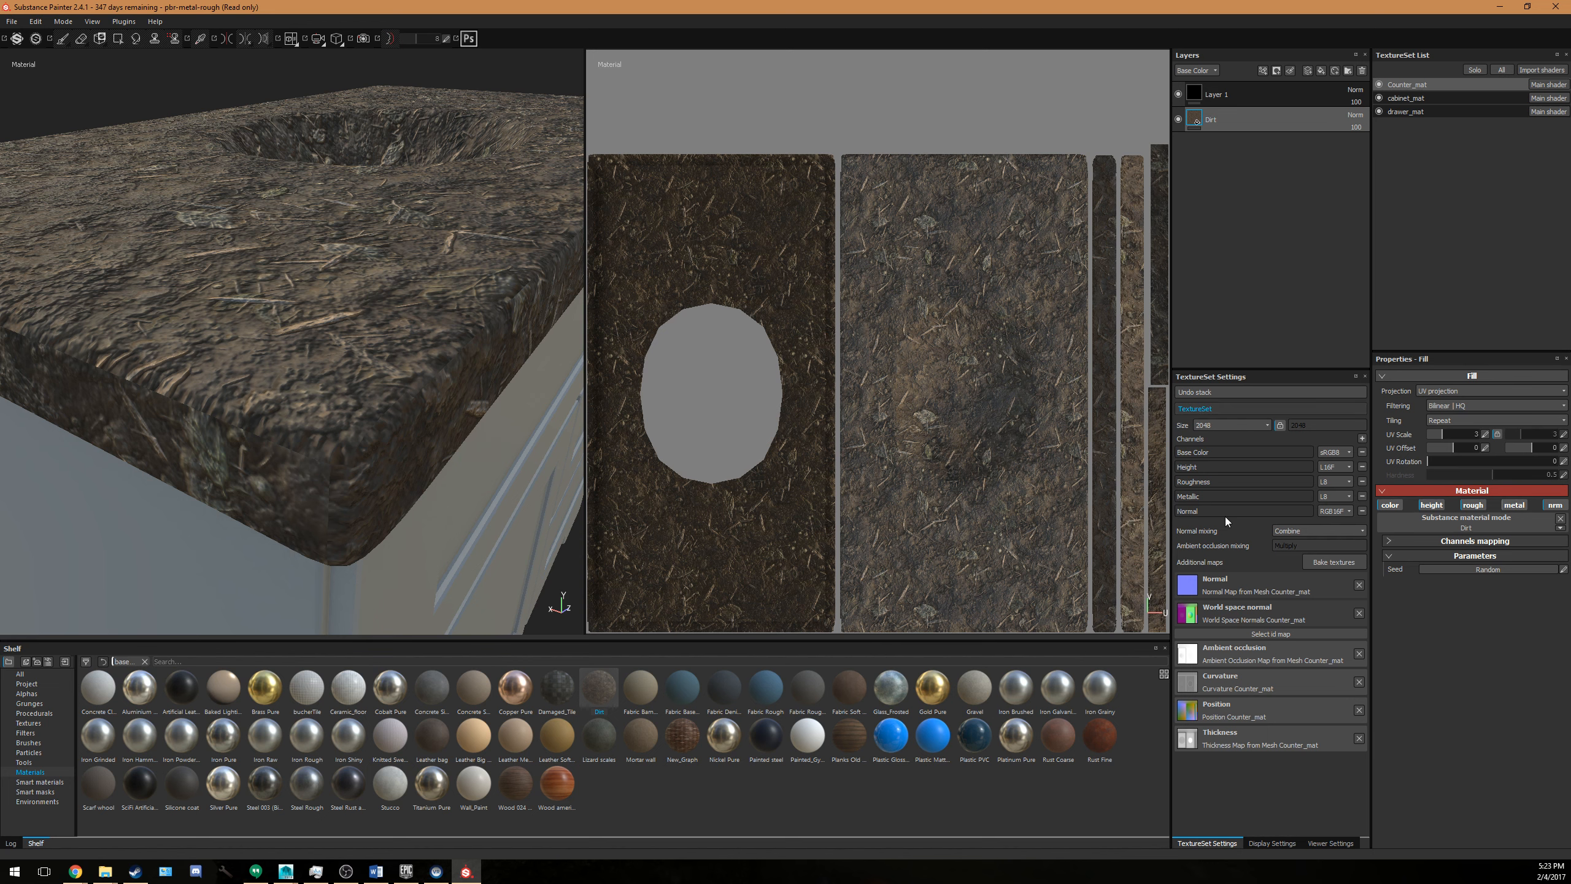
click(1179, 120)
click(1178, 120)
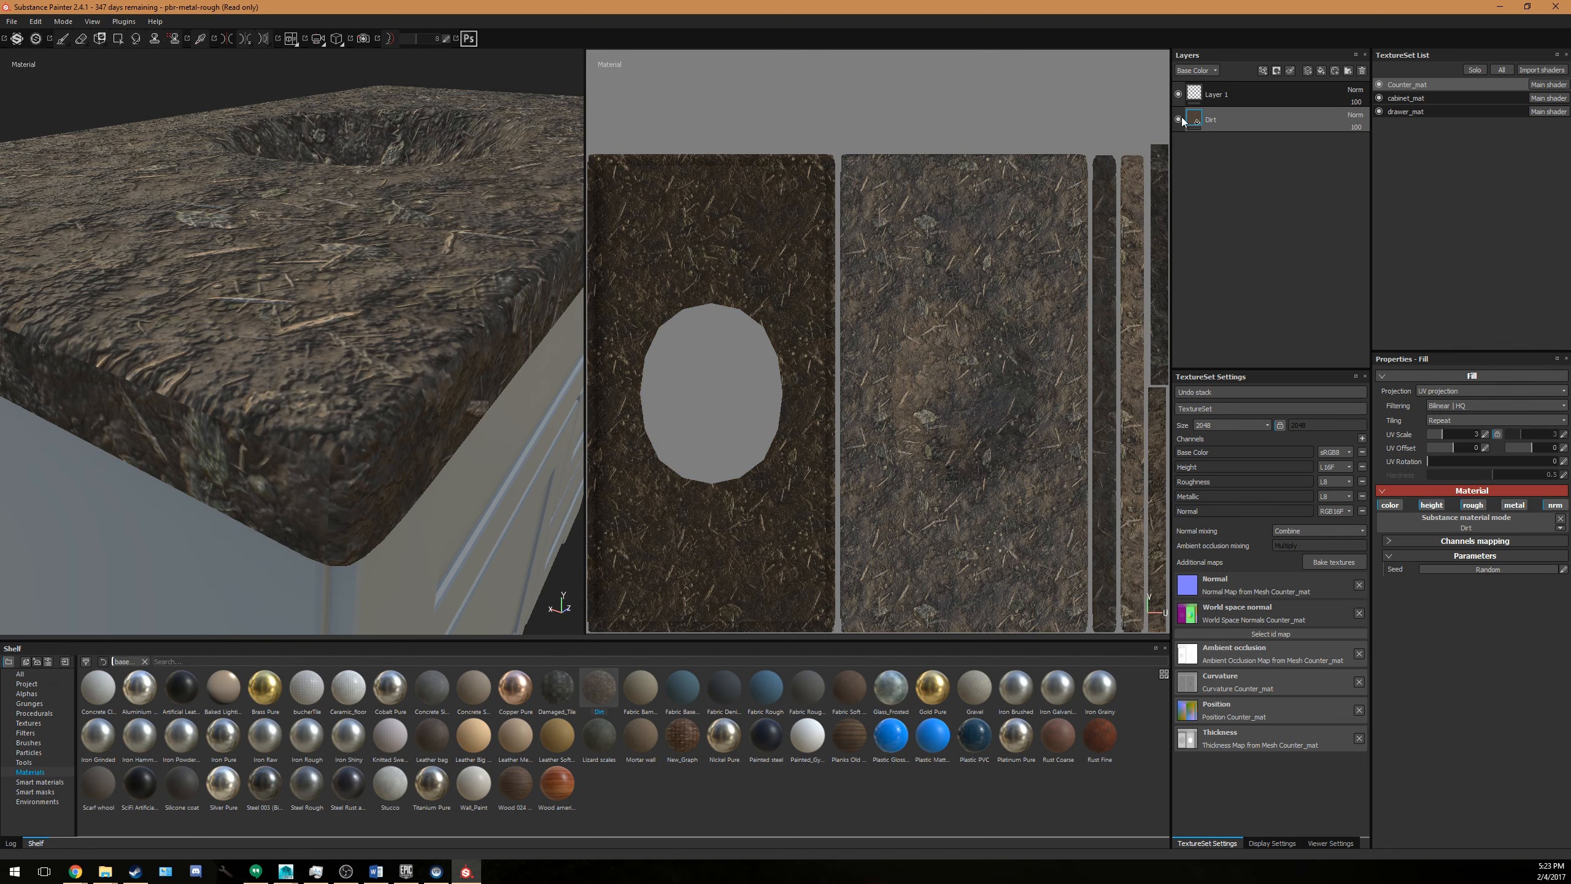
click(1178, 120)
click(1178, 119)
Switch the Dirt layer to Tri-planar projection and examine the counter's corner and the sink basin.
click(1446, 391)
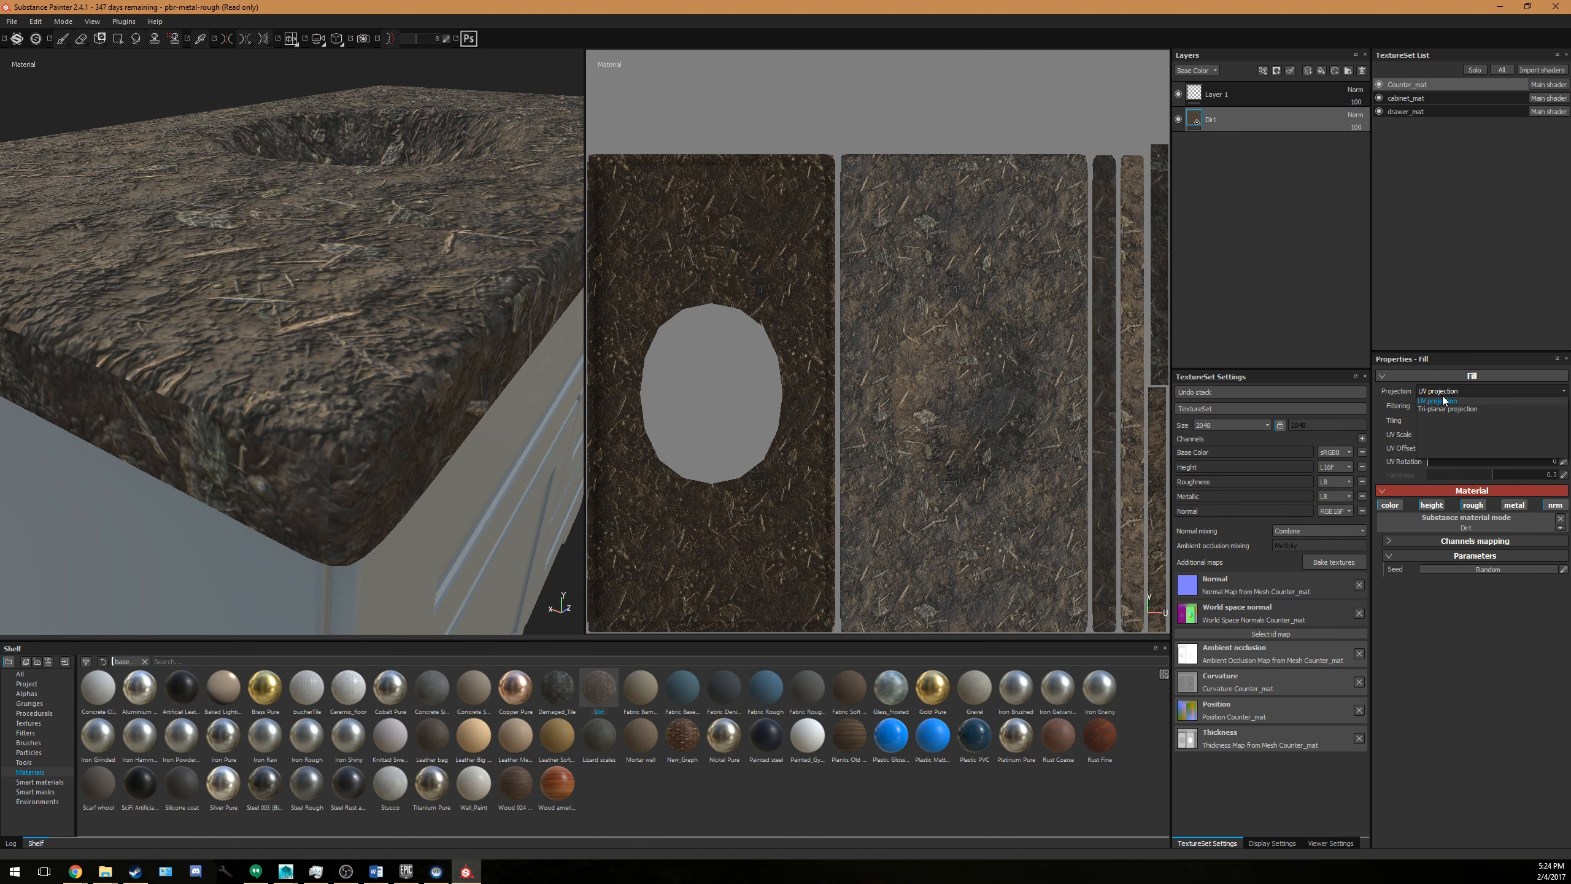
click(1433, 413)
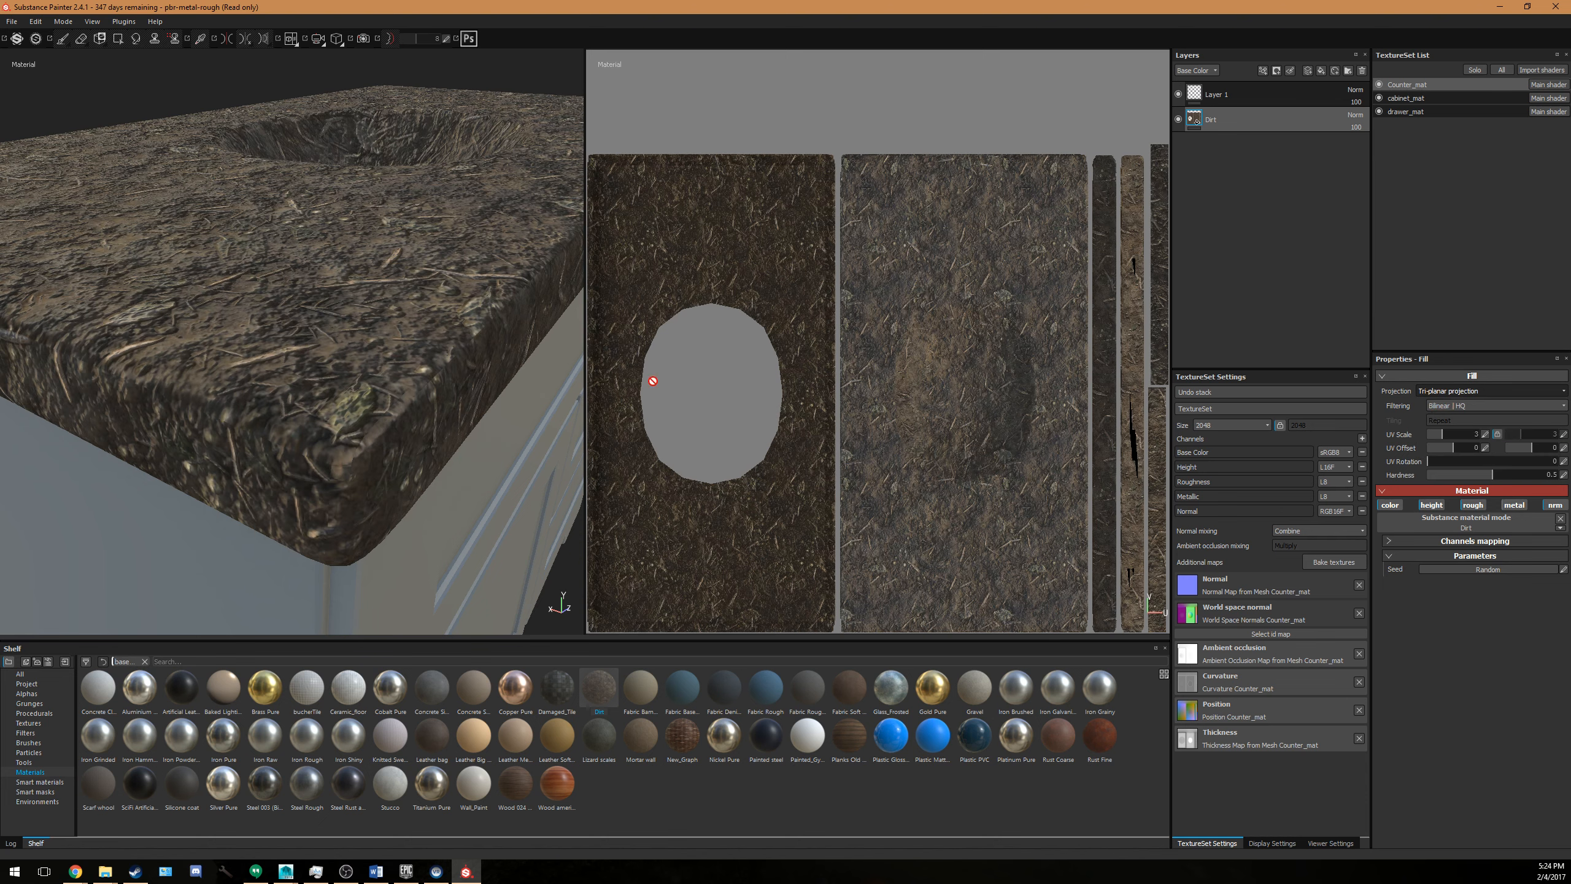
alt+drag(337, 397, 309, 486)
alt+middle_drag(310, 486, 285, 347)
alt+drag(284, 347, 490, 426)
alt+middle_drag(491, 425, 287, 313)
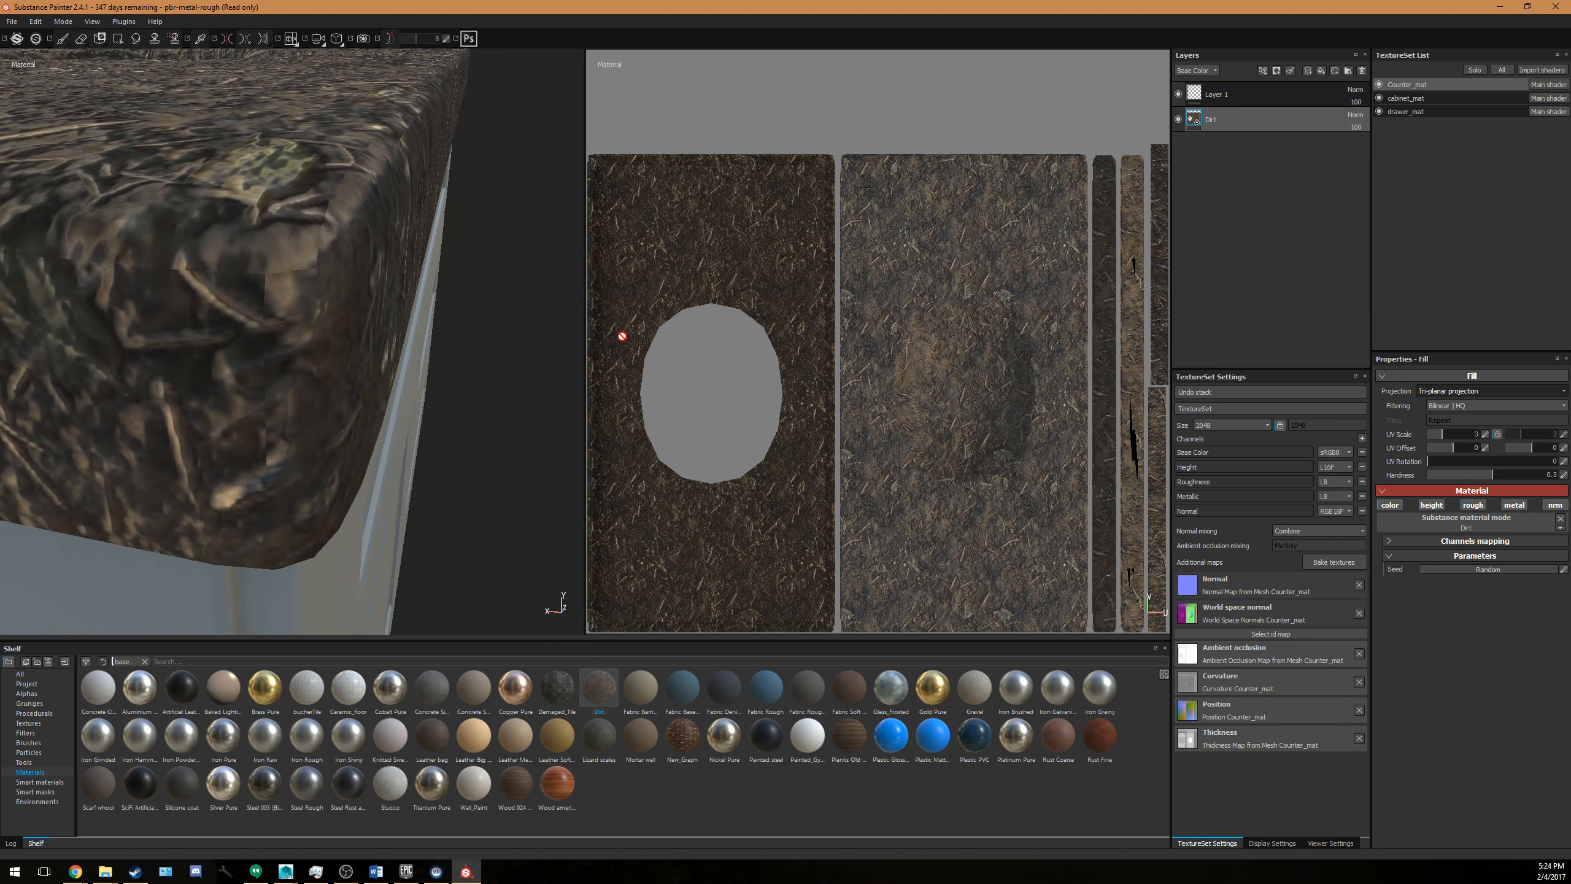
alt+middle_drag(501, 161, 580, 538)
alt+right_drag(580, 538, 11, 418)
alt+drag(433, 346, 179, 377)
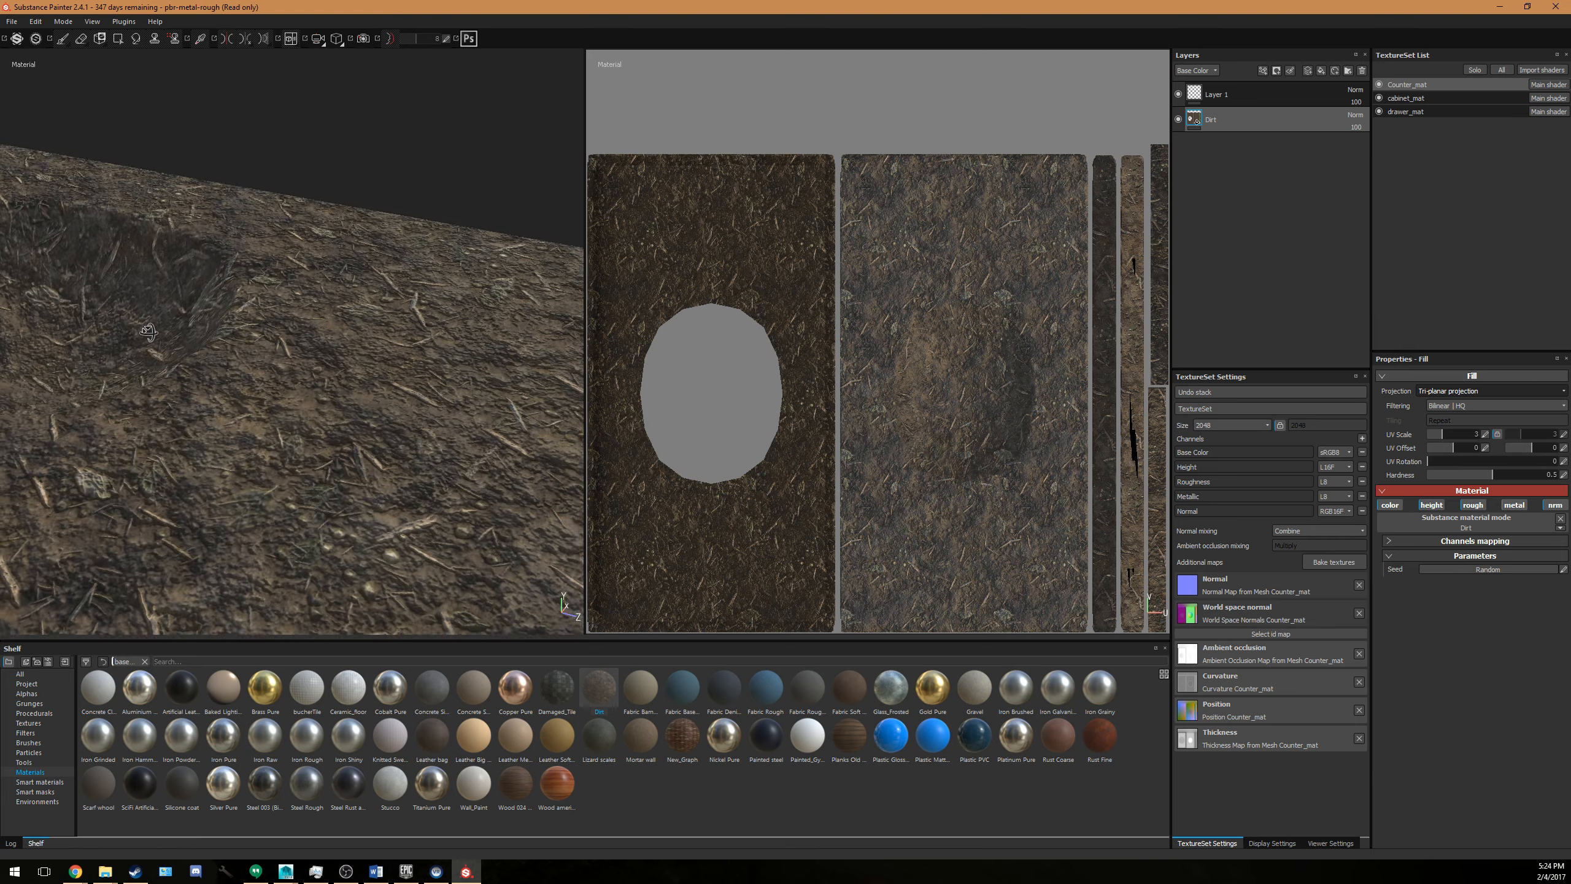
alt+middle_drag(179, 377, 489, 377)
alt+drag(488, 377, 580, 242)
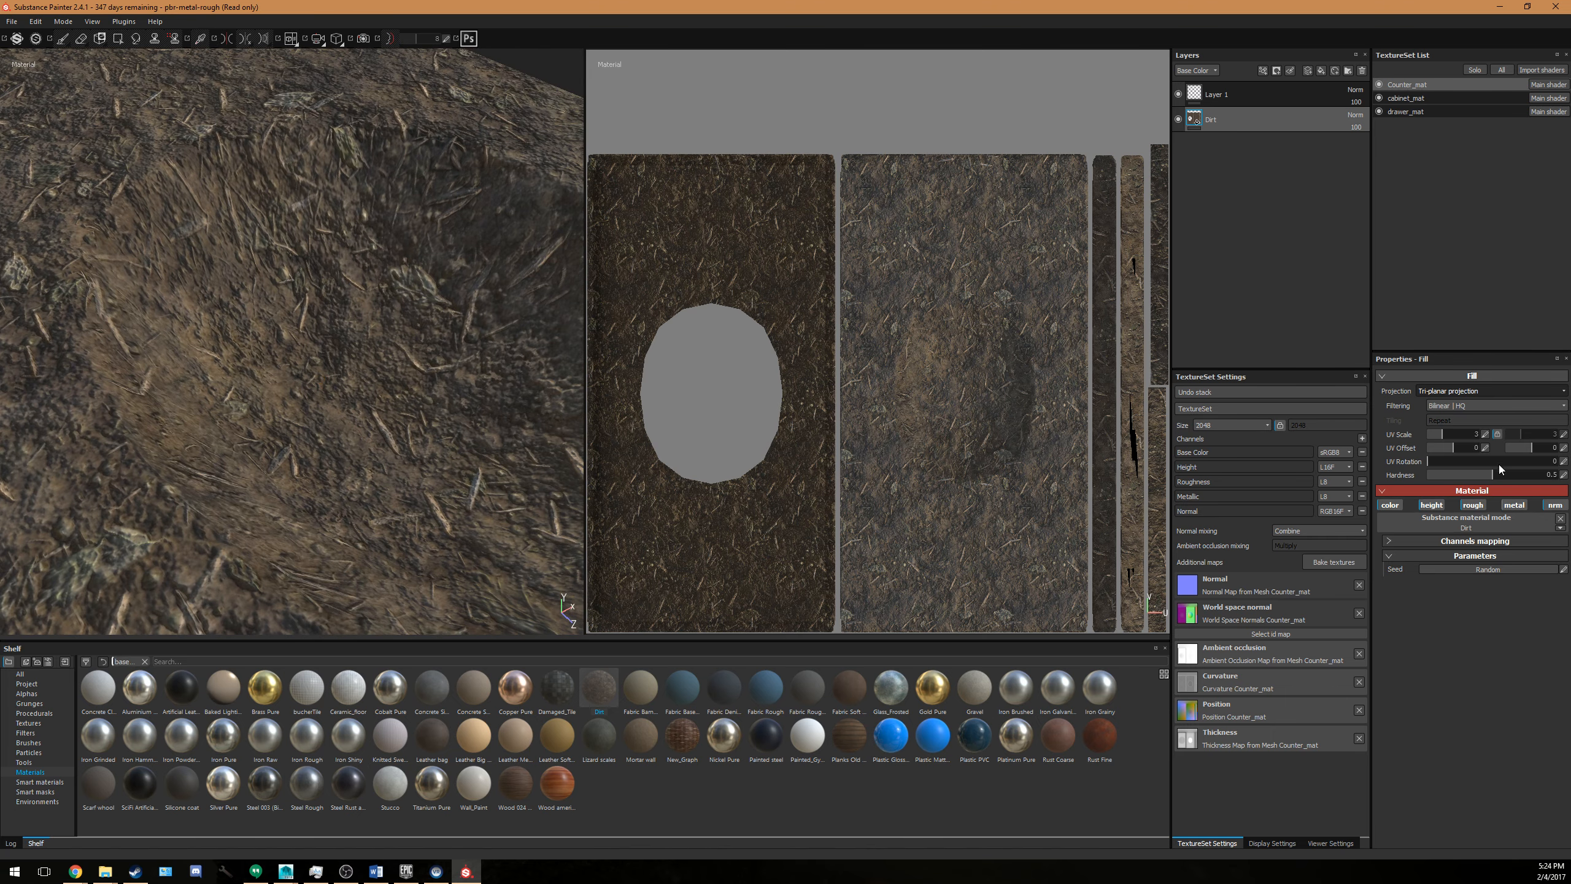
Return the Dirt layer to UV projection, check the whole counter, and delete the layer.
click(1479, 388)
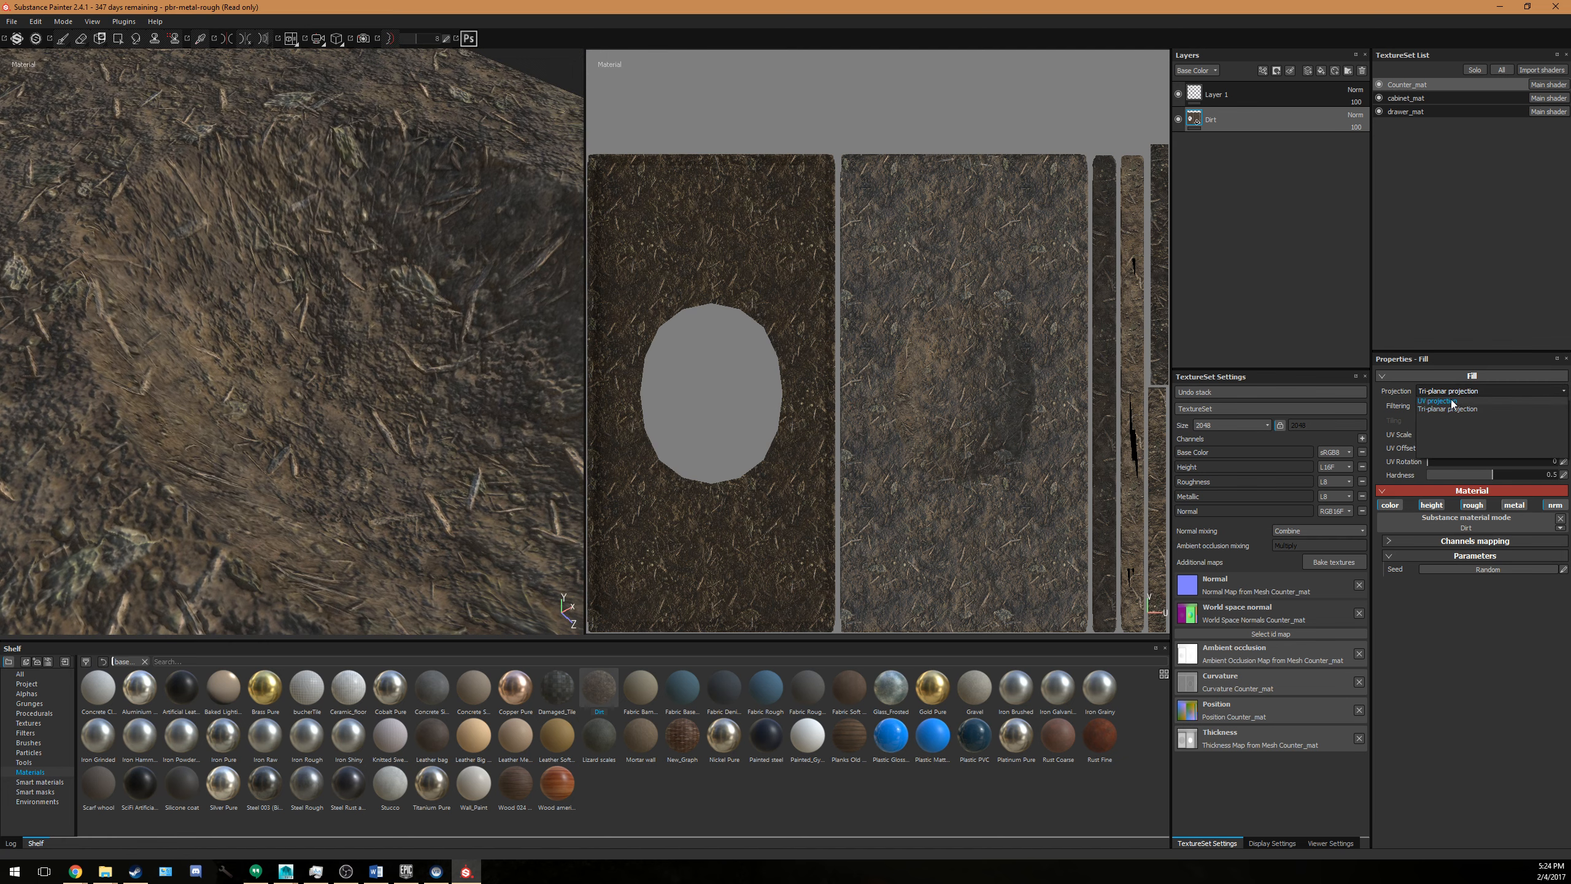
click(1451, 399)
alt+right_drag(388, 267, 93, 520)
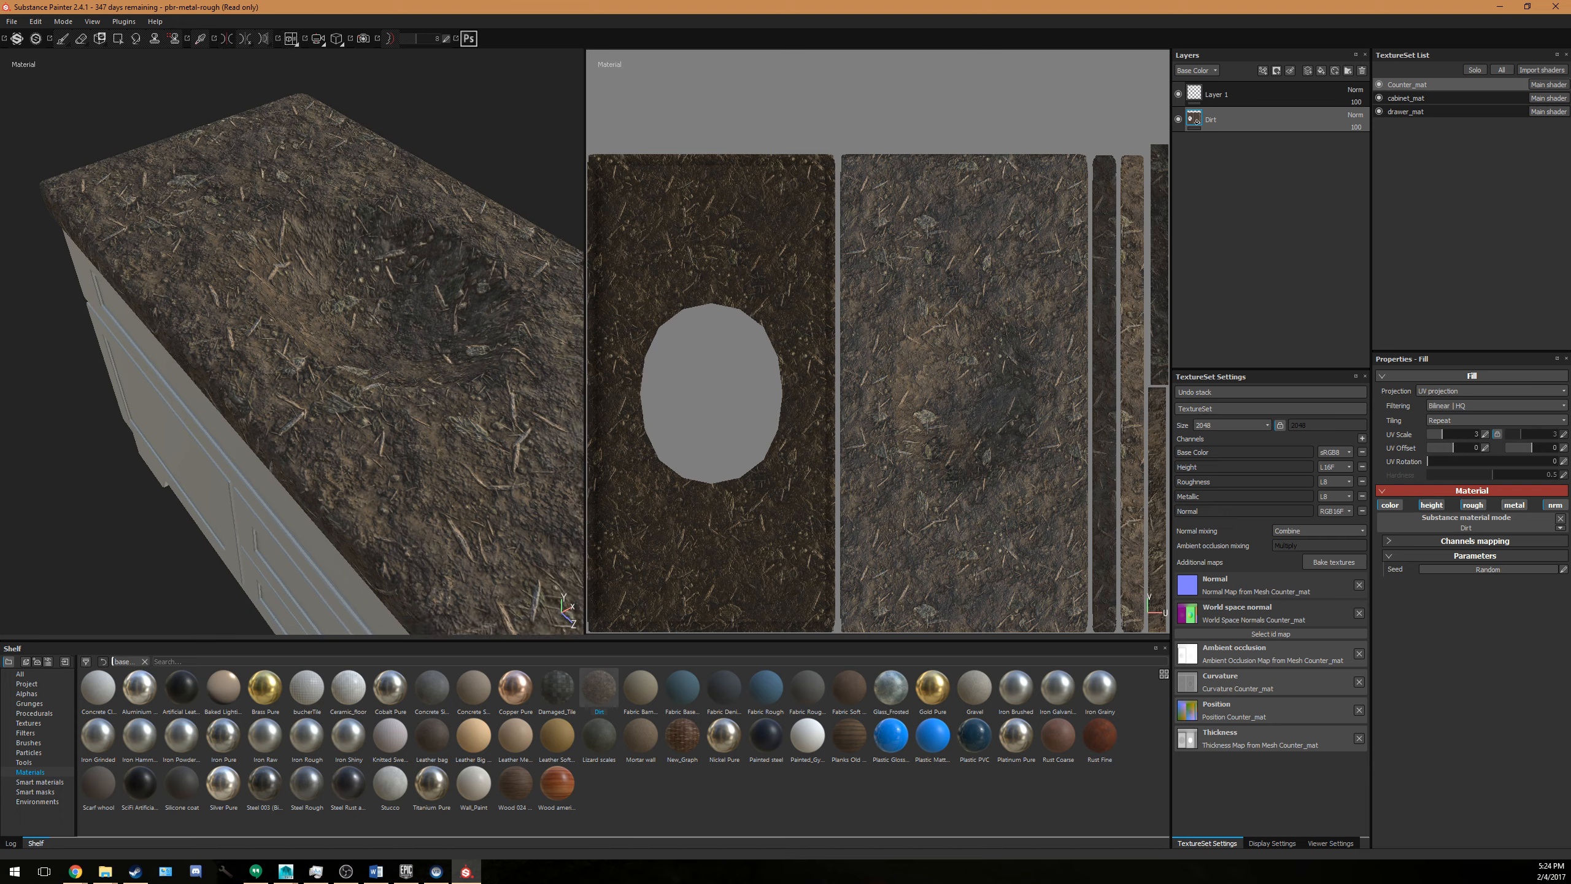
alt+drag(93, 520, 279, 452)
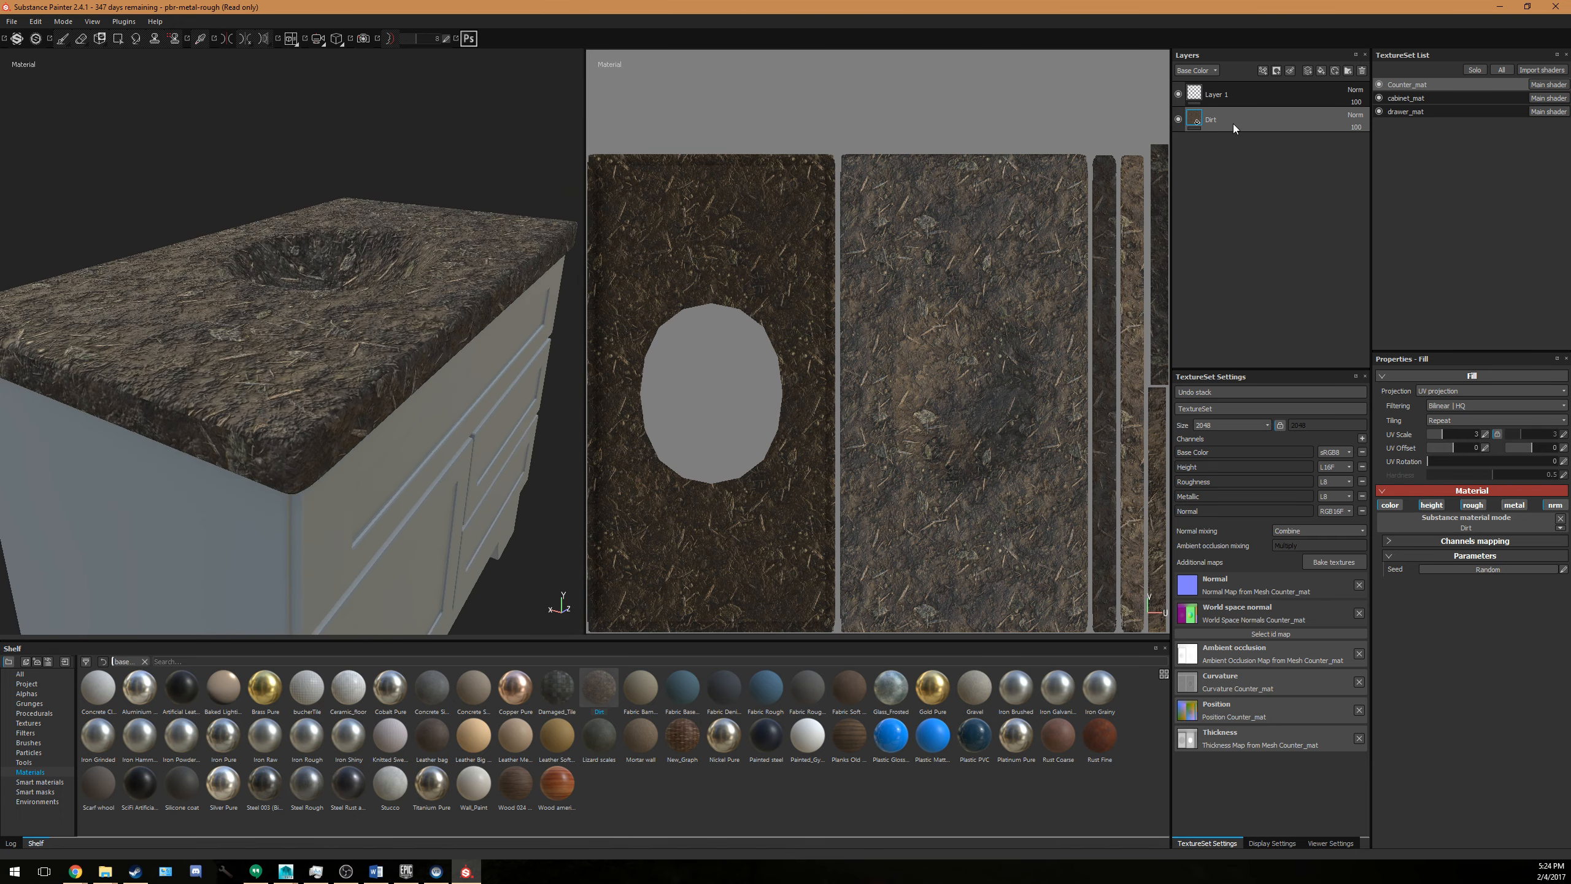
key(Delete)
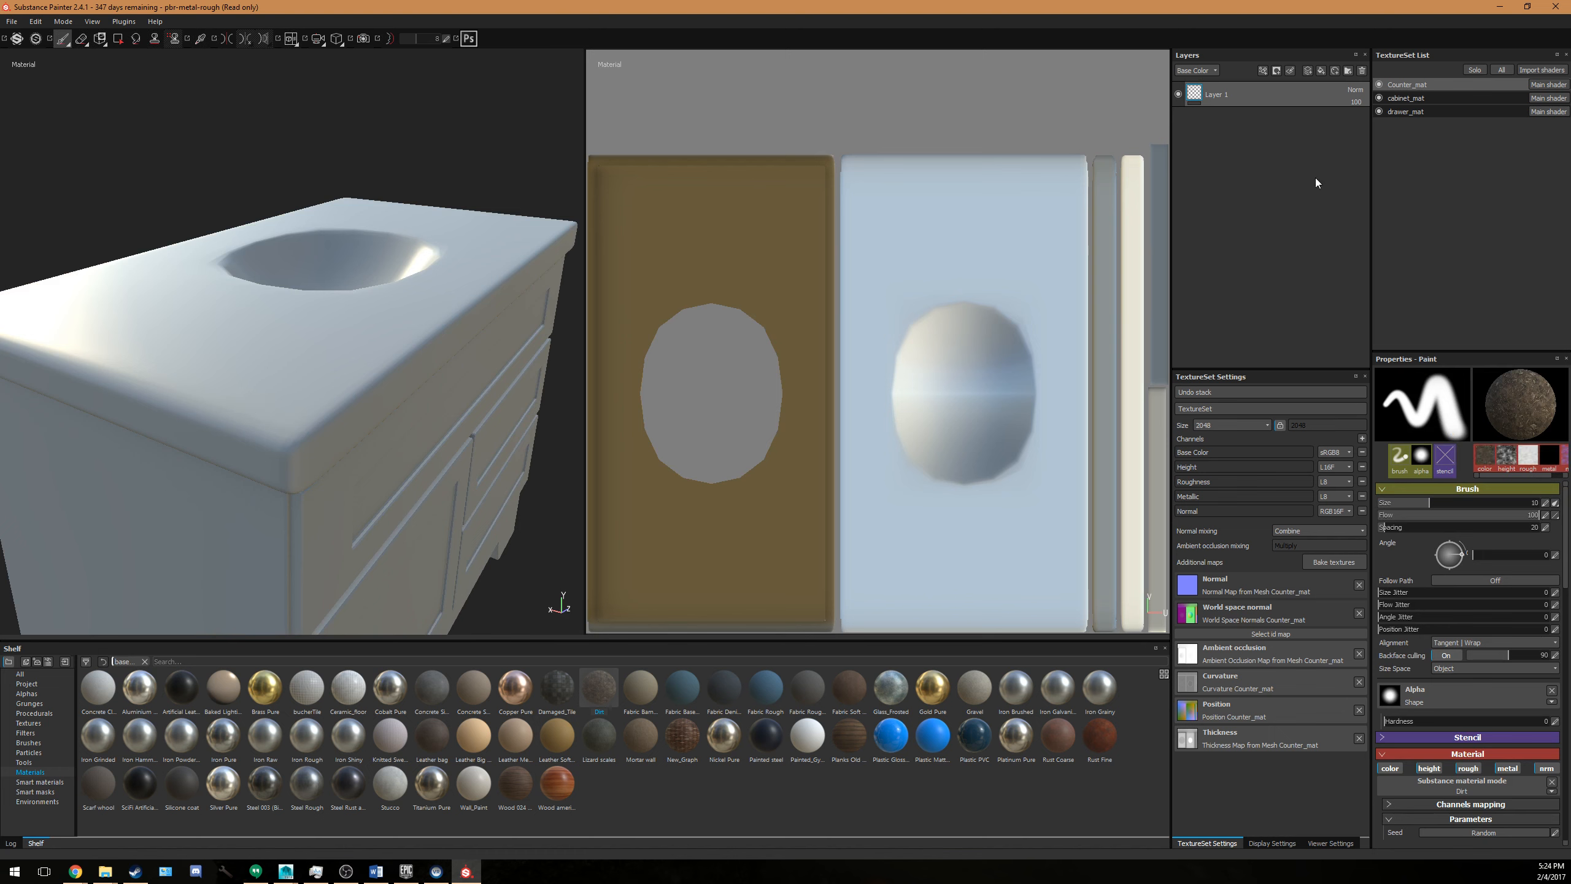
Make cabinet_mat the active texture set and bring the cabinet's front into close view.
click(1407, 98)
alt+drag(233, 526, 281, 316)
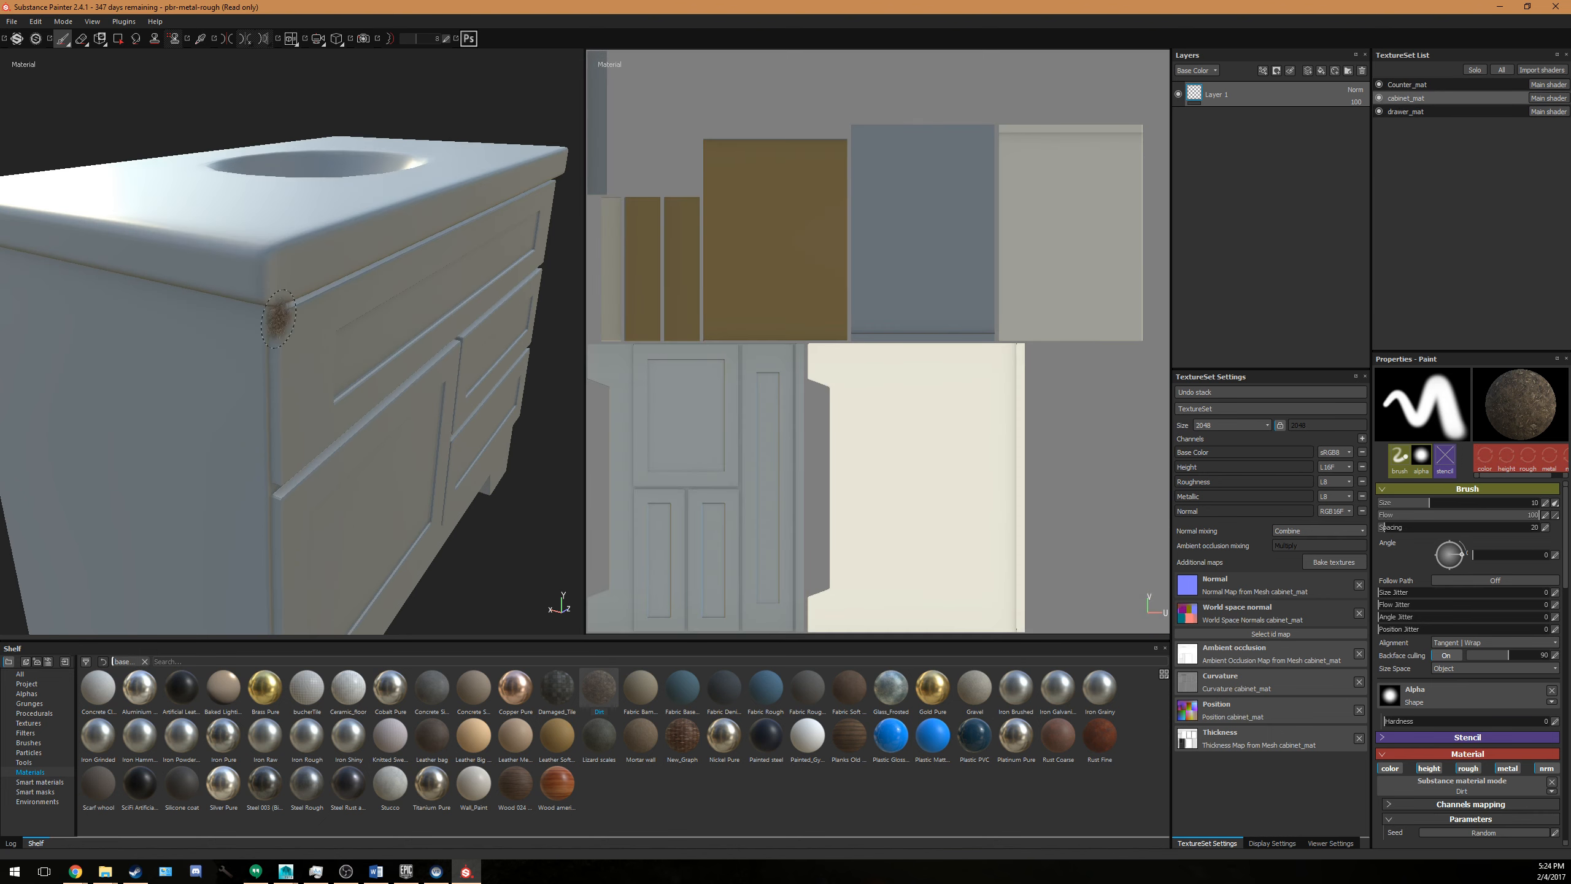
alt+right_drag(281, 316, 253, 386)
alt+middle_drag(253, 386, 165, 200)
alt+right_drag(369, 317, 376, 274)
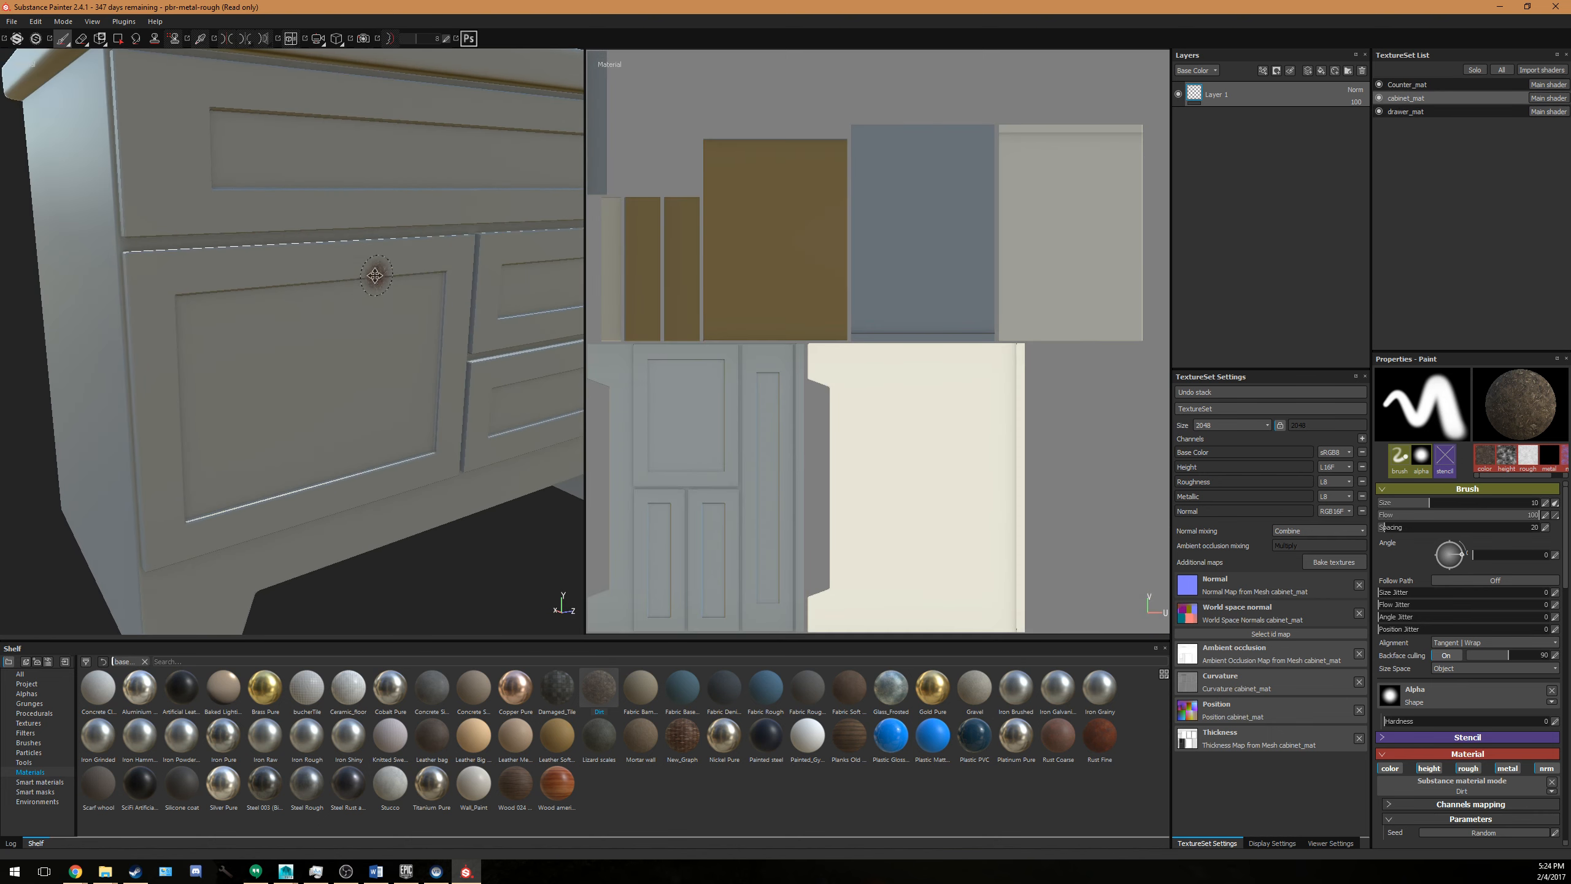
alt+drag(376, 274, 362, 284)
alt+middle_drag(362, 285, 370, 328)
Try the Wood 024 Walnut material as a fill layer on cabinet_mat, inspect the cabinet's side, and delete the layer.
click(525, 793)
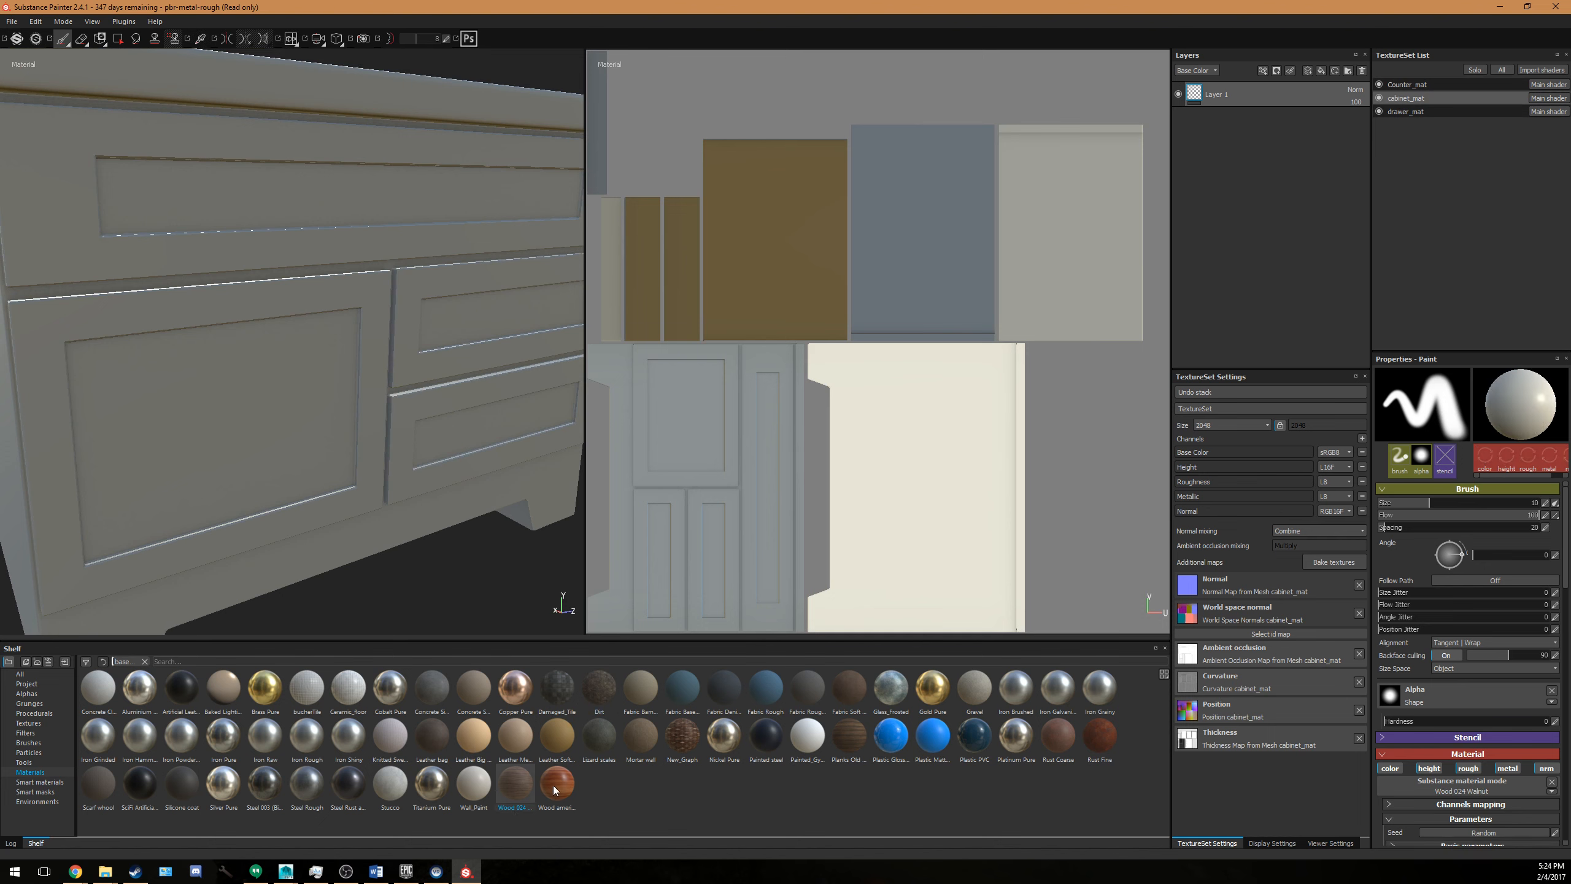
drag(525, 793, 1231, 299)
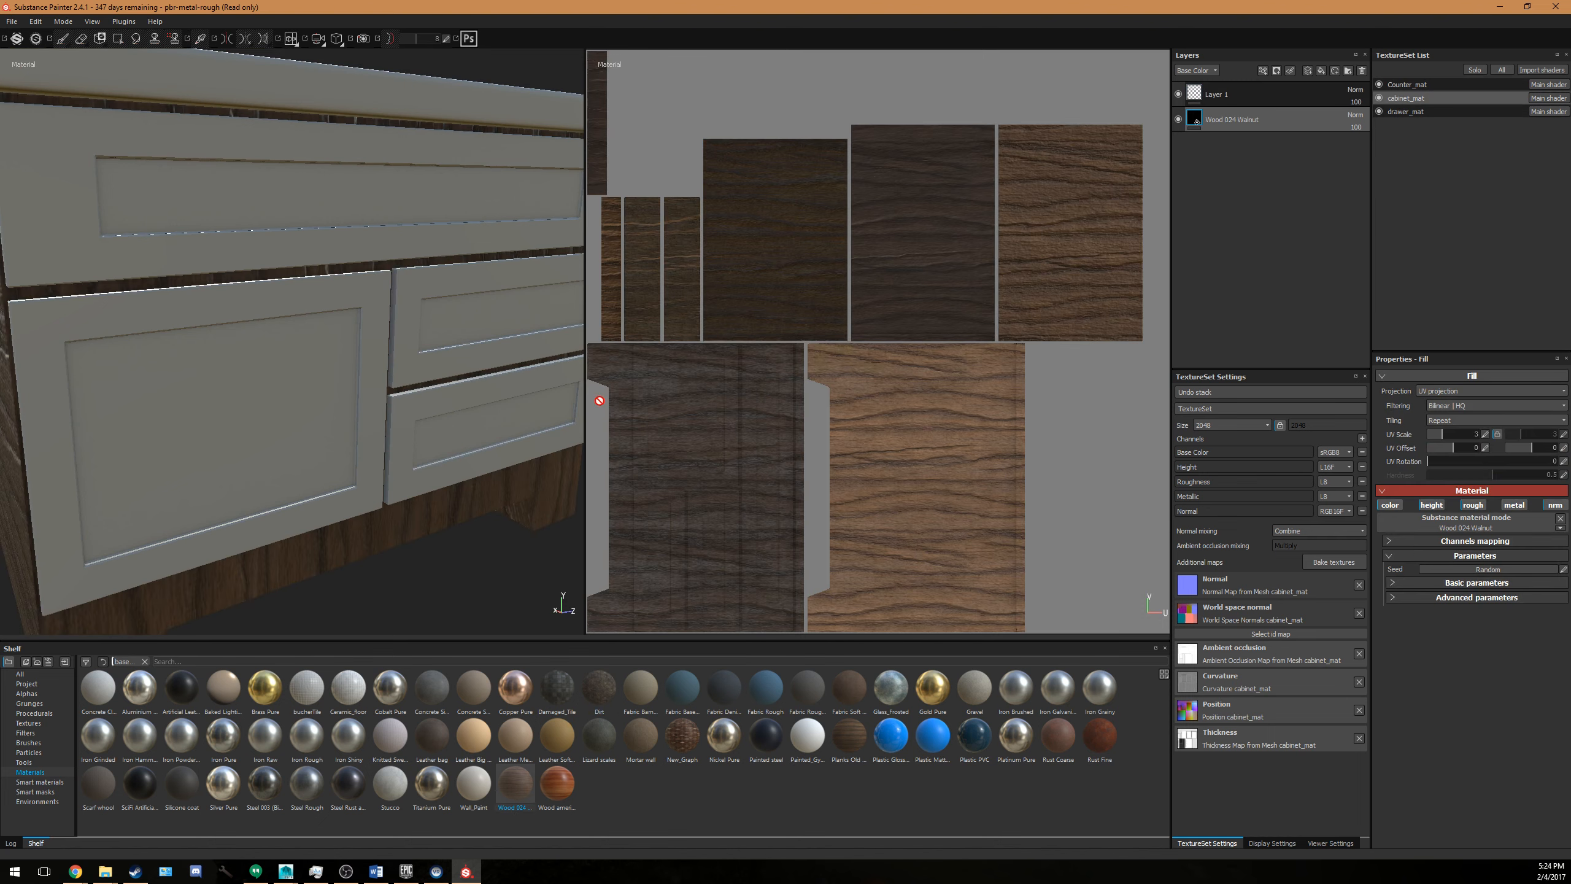
alt+drag(277, 376, 396, 359)
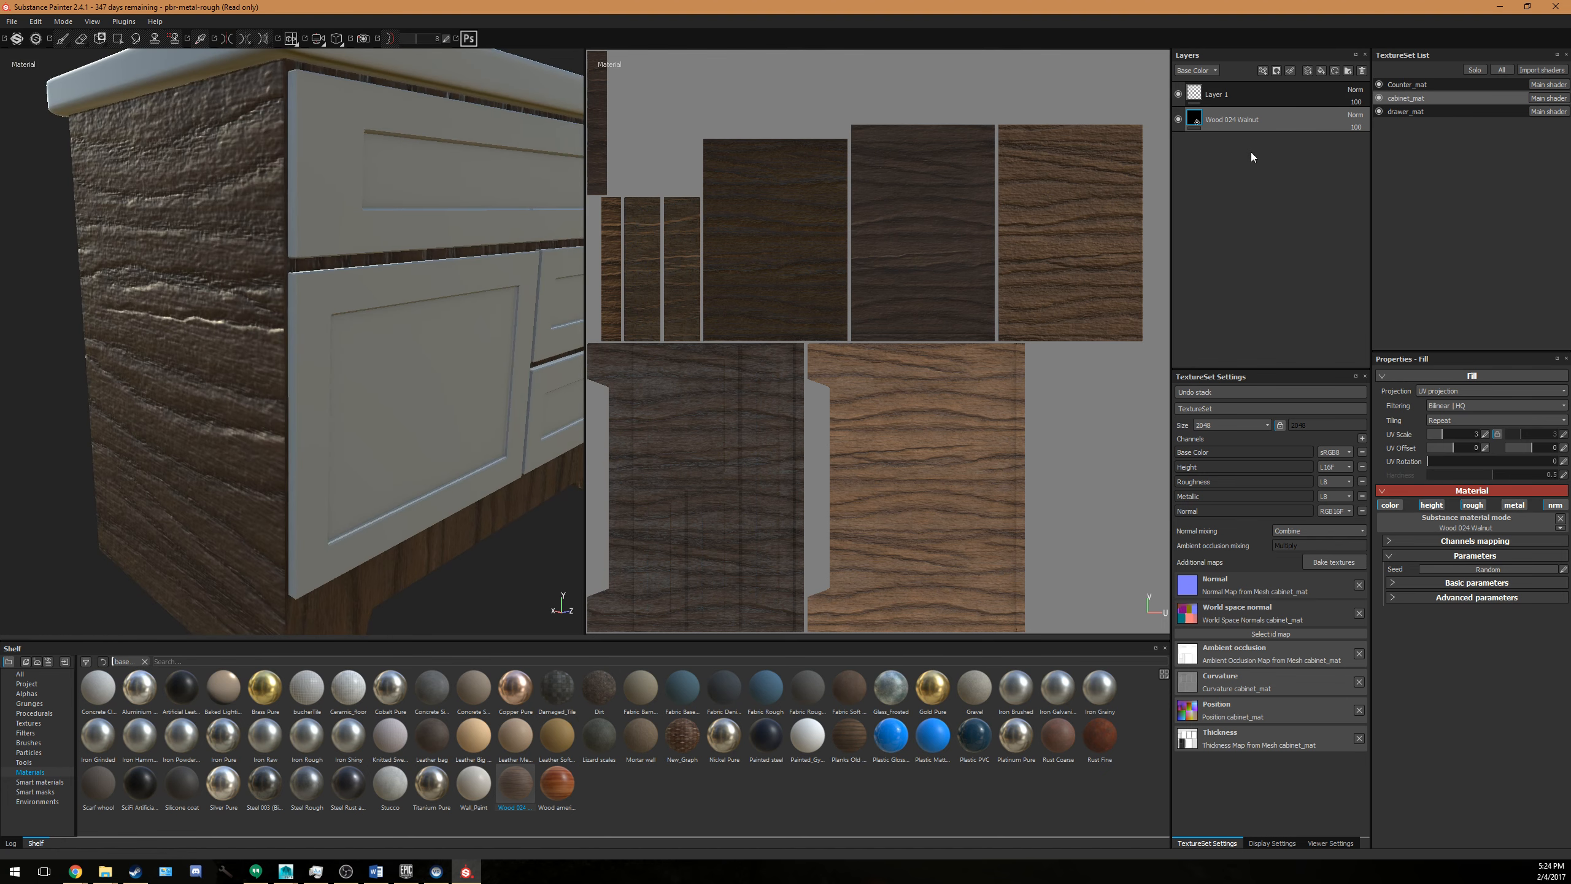
key(Delete)
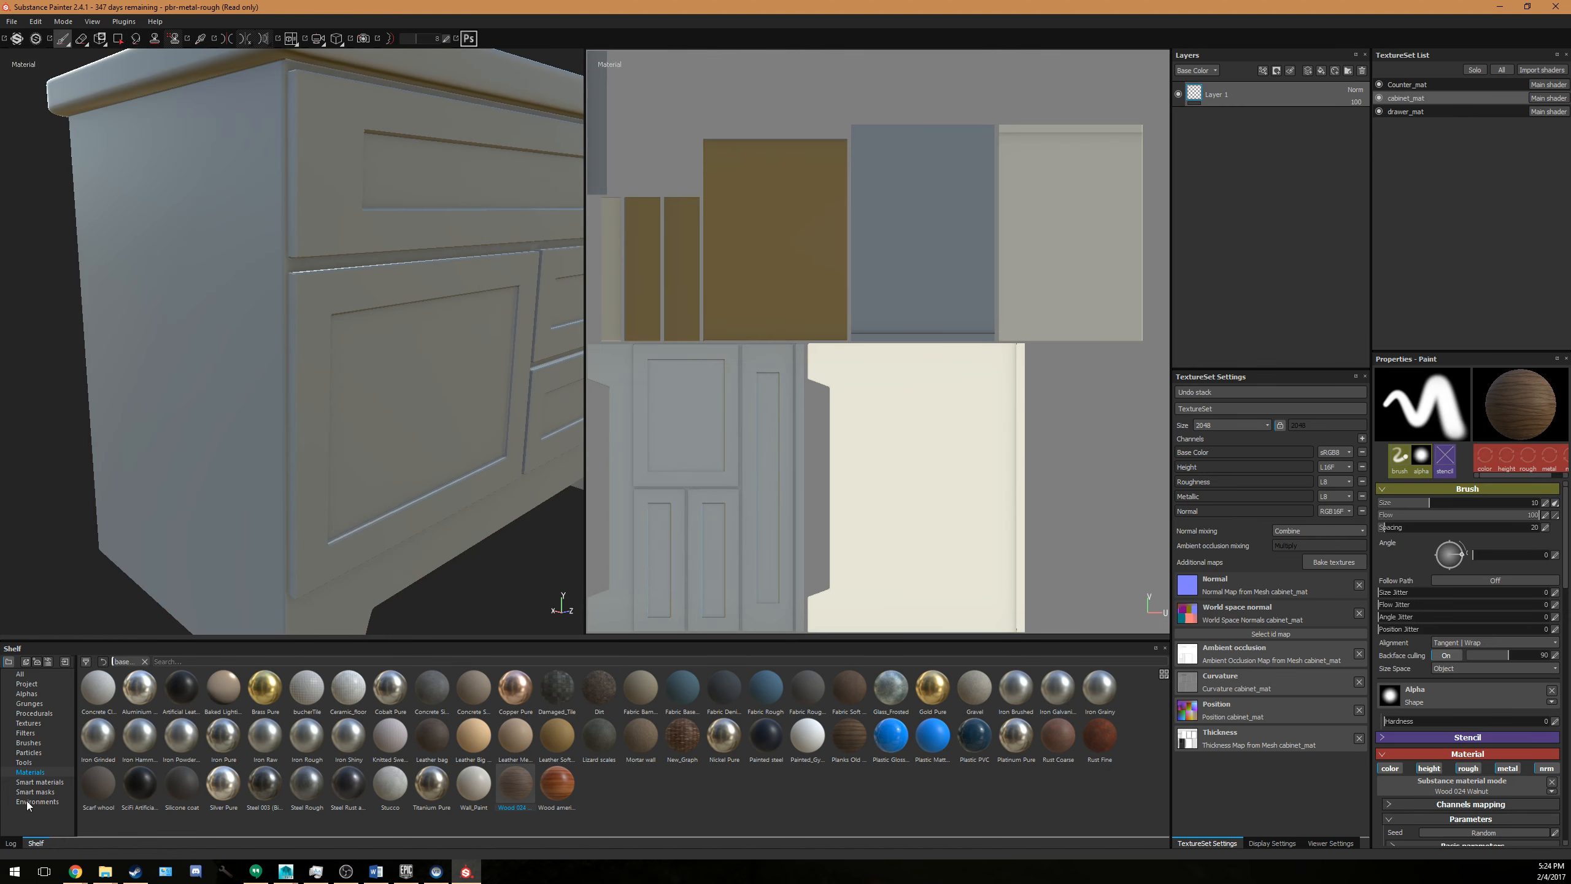
Add the Wood Walnut smart material beneath Layer 1 on cabinet_mat and check it on the cabinet's side.
click(41, 784)
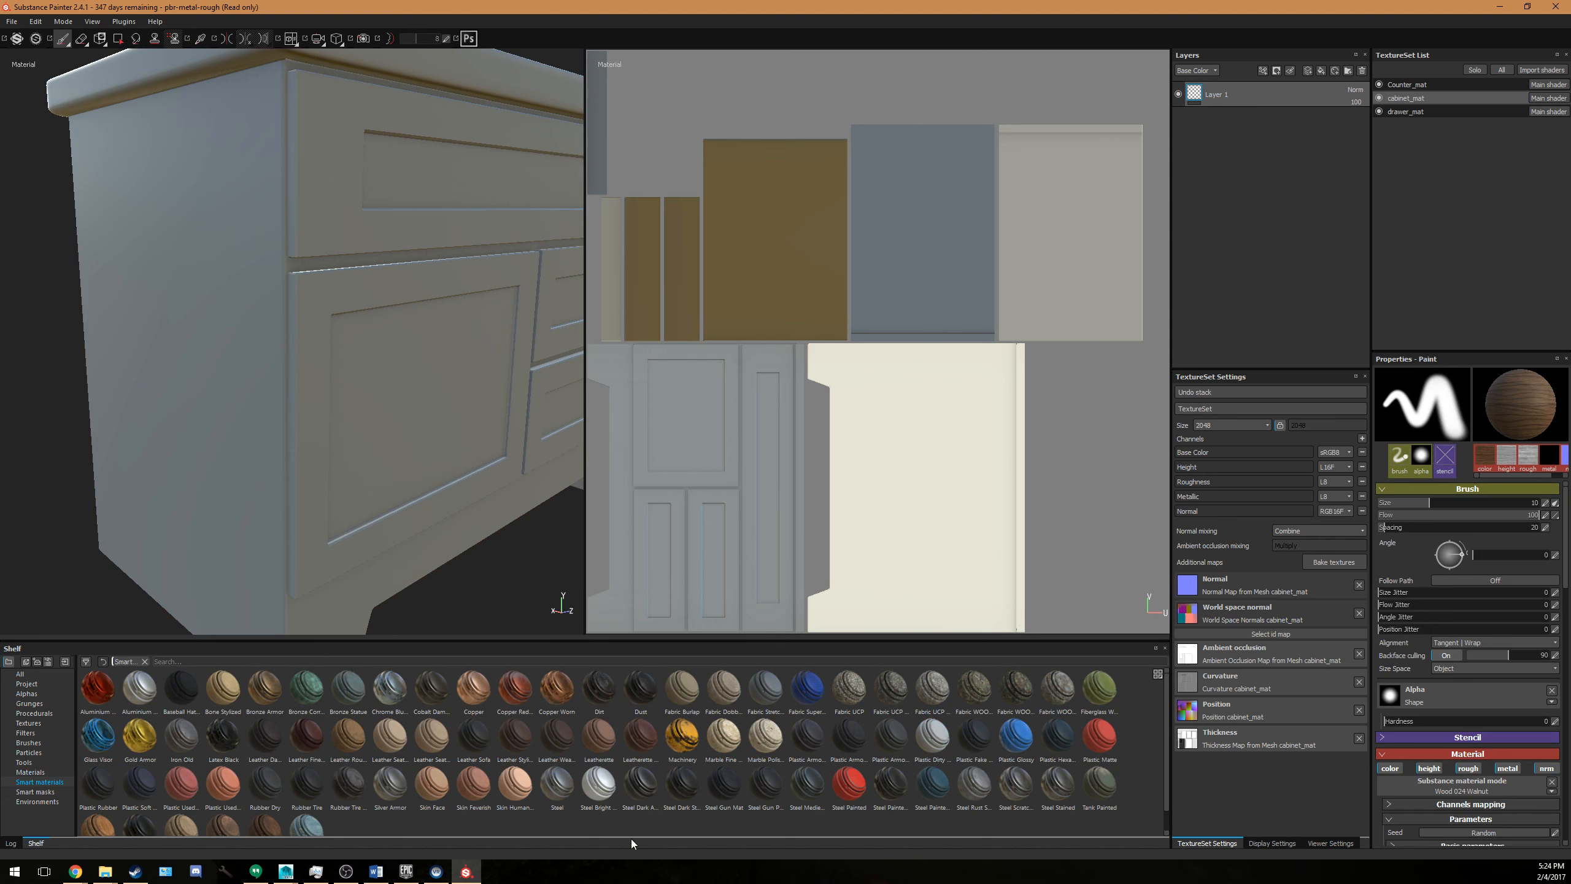
scroll(631, 833, down, 1)
drag(255, 826, 1299, 260)
alt+drag(394, 366, 360, 368)
alt+middle_drag(359, 368, 369, 291)
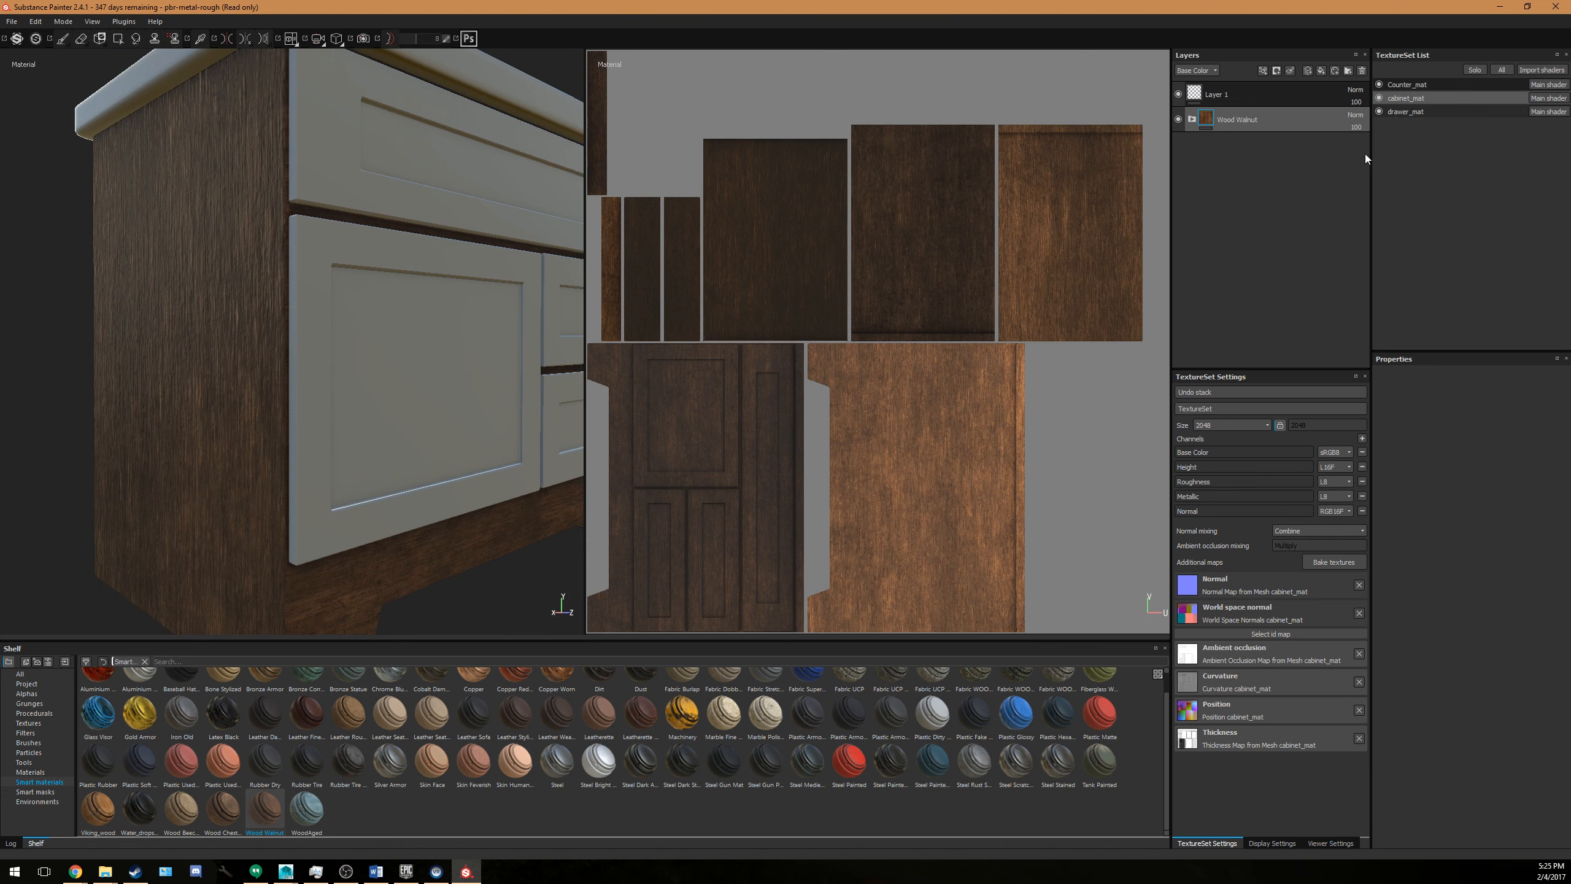
Make drawer_mat the active texture set and add the Wood Walnut smart material beneath Layer 1.
click(1405, 112)
drag(266, 811, 1271, 237)
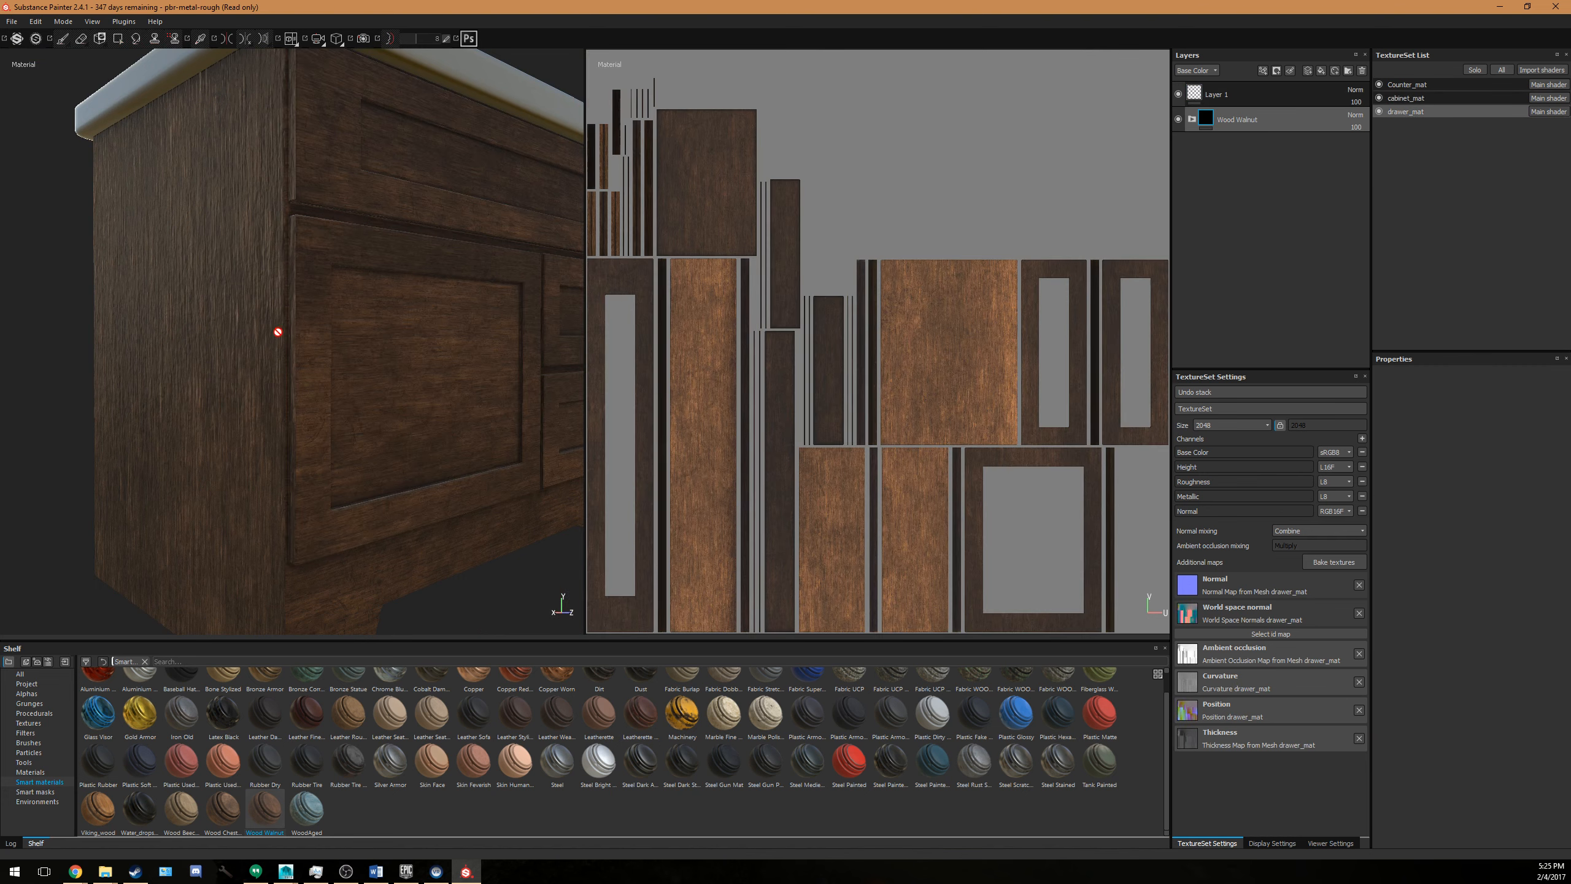
Examine the walnut grain on the drawer and door fronts up close and across the whole cabinet.
alt+drag(278, 333, 295, 461)
mouse_move(295, 461)
alt+right_down()
mouse_move(355, 450)
mouse_move(316, 449)
alt+right_up()
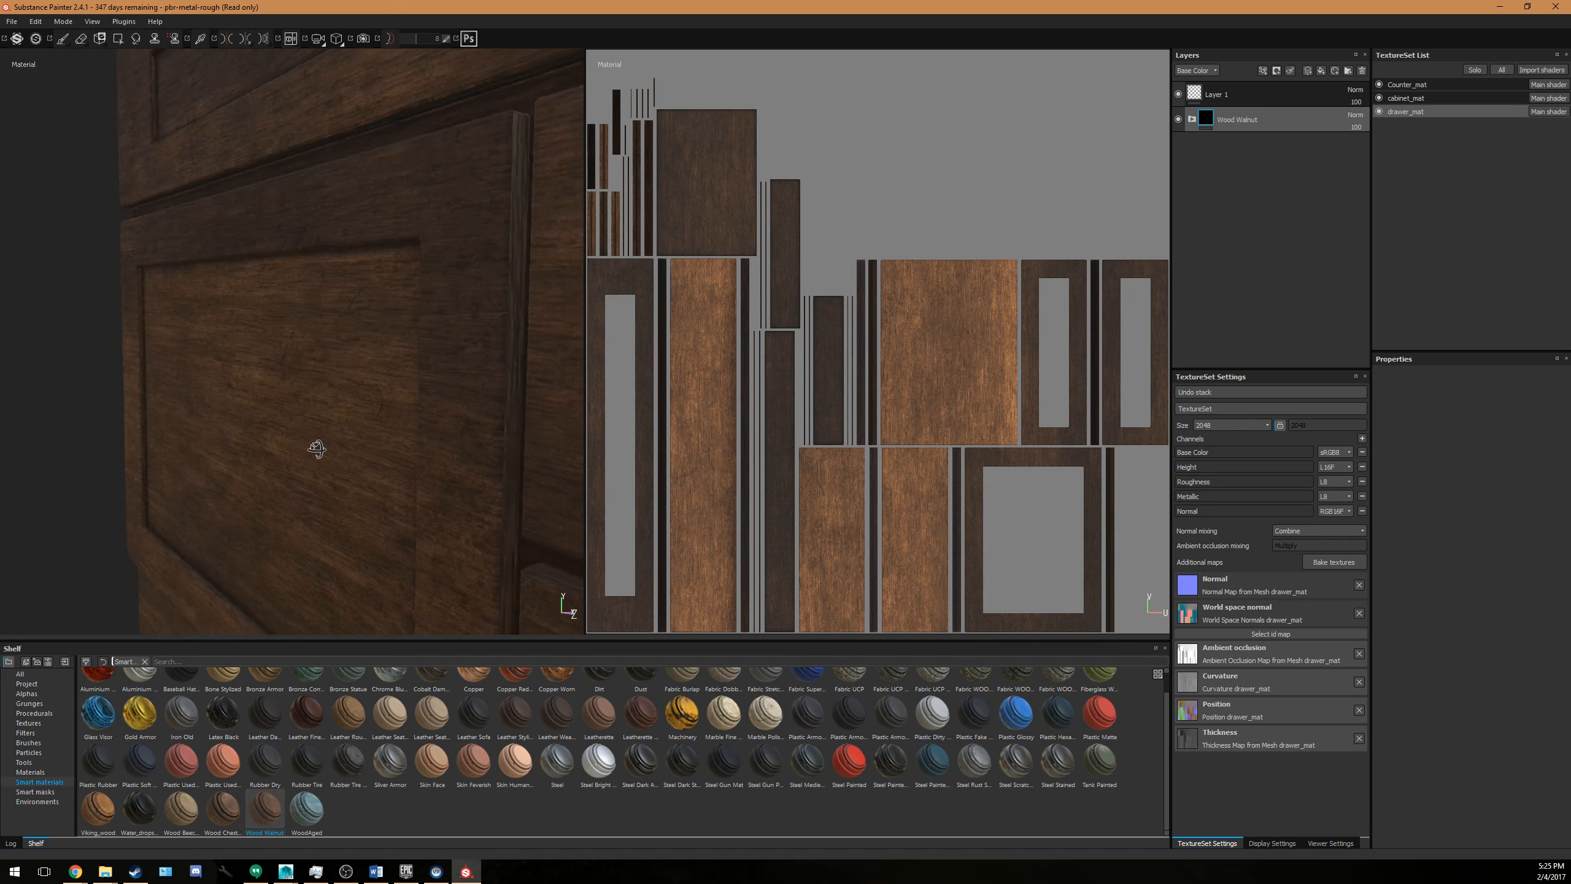
alt+drag(315, 450, 452, 386)
alt+middle_drag(452, 386, 371, 435)
alt+drag(372, 436, 398, 431)
alt+middle_drag(397, 431, 388, 433)
alt+right_drag(388, 434, 164, 491)
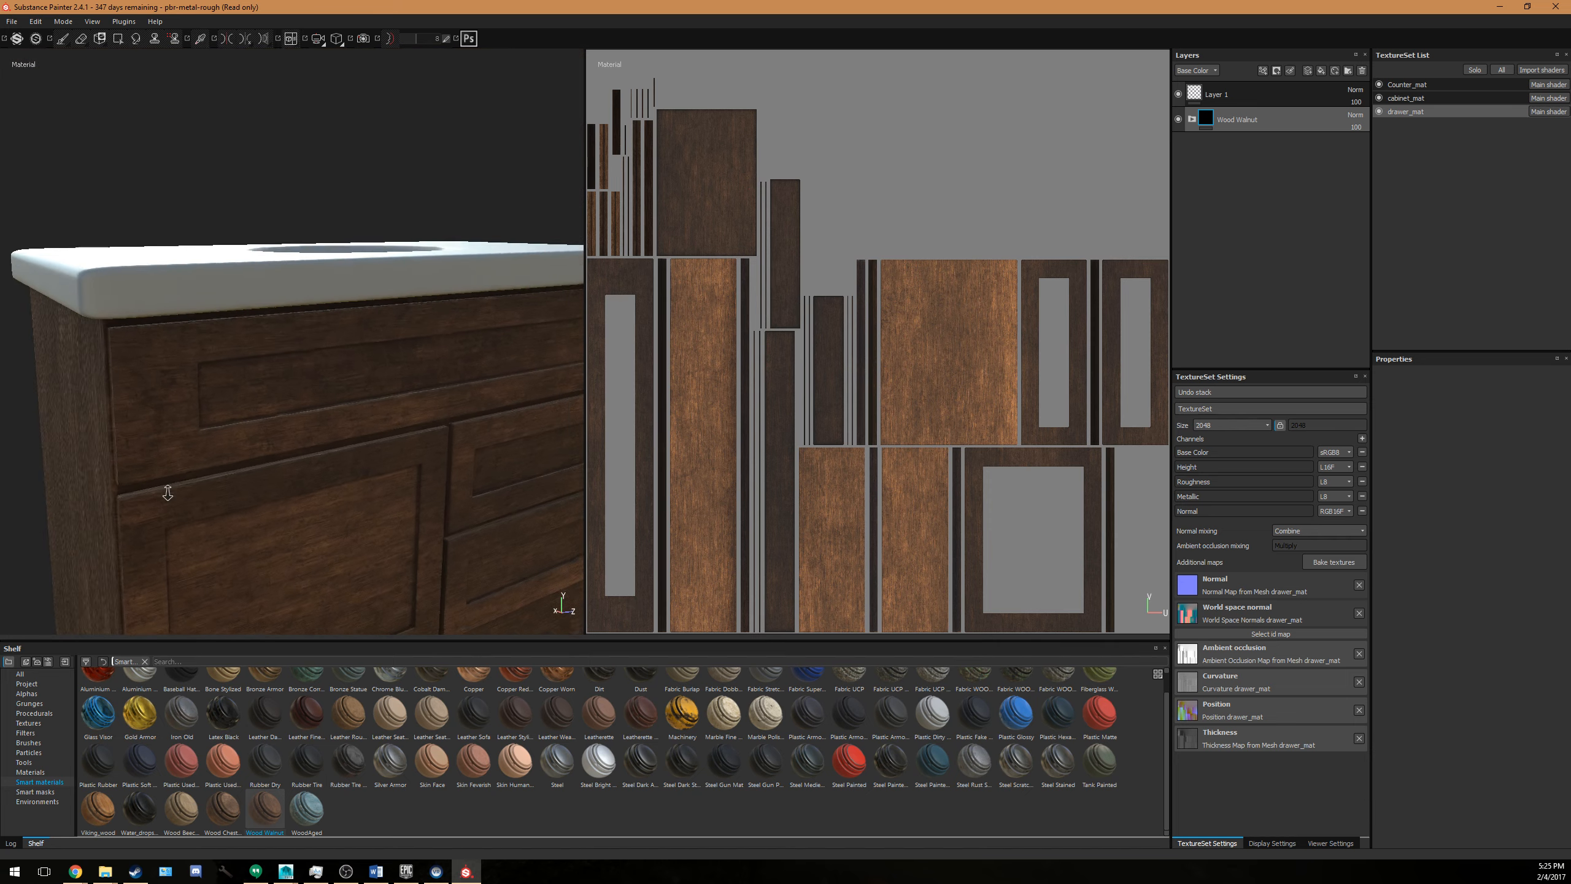
alt+drag(164, 492, 208, 512)
alt+right_drag(207, 513, 260, 500)
alt+drag(260, 500, 219, 412)
alt+middle_drag(219, 412, 251, 352)
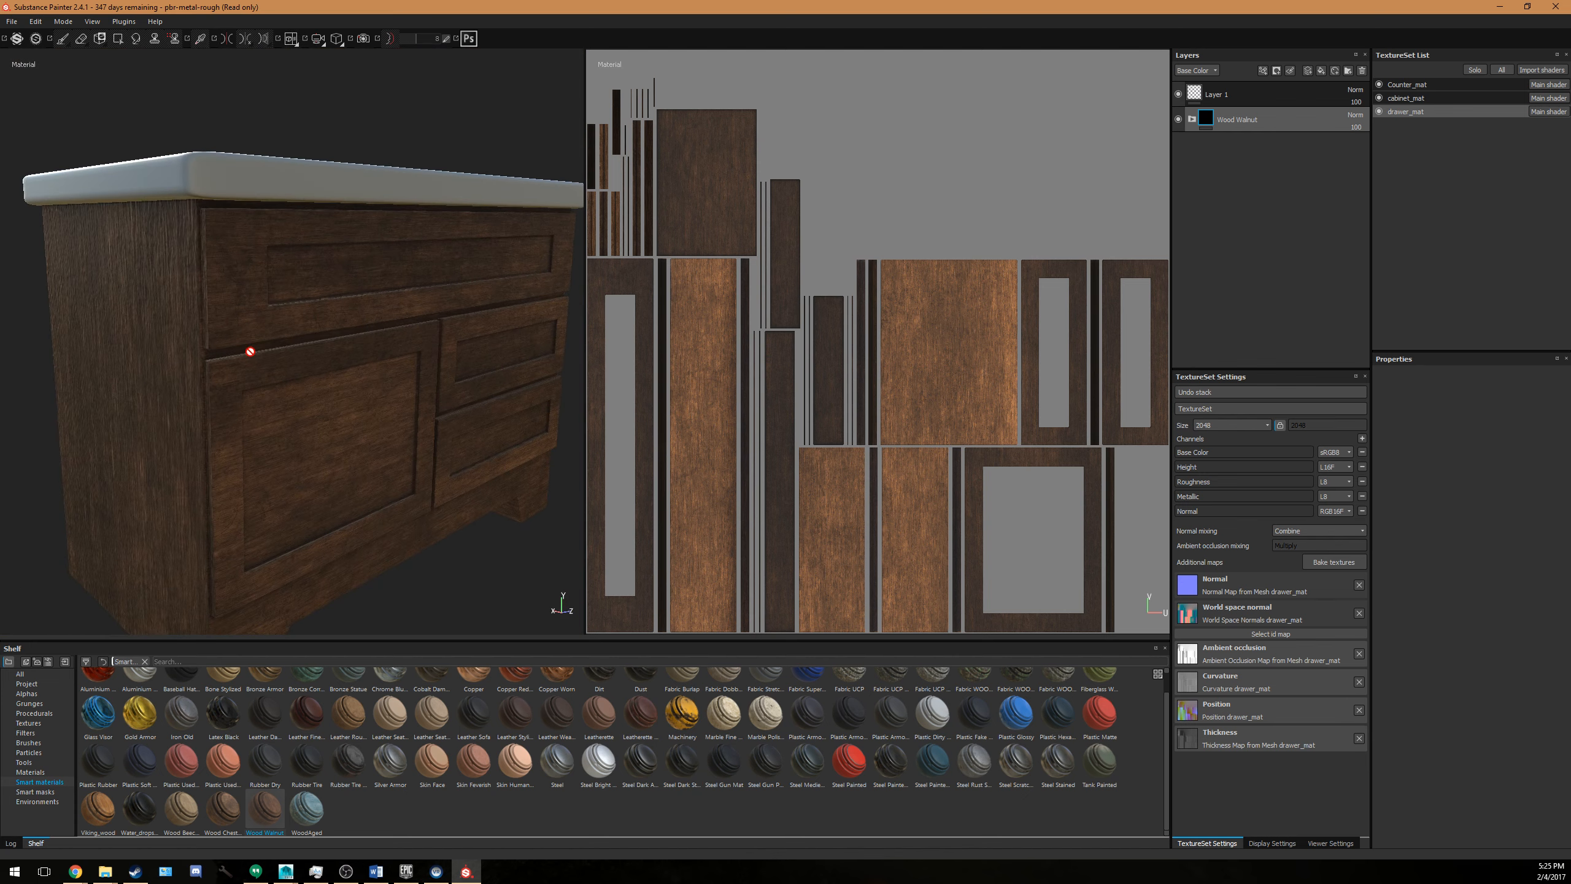
Show the environment maps in the shelf, rotate the environment lighting and check the cabinet's wood from several angles.
click(34, 801)
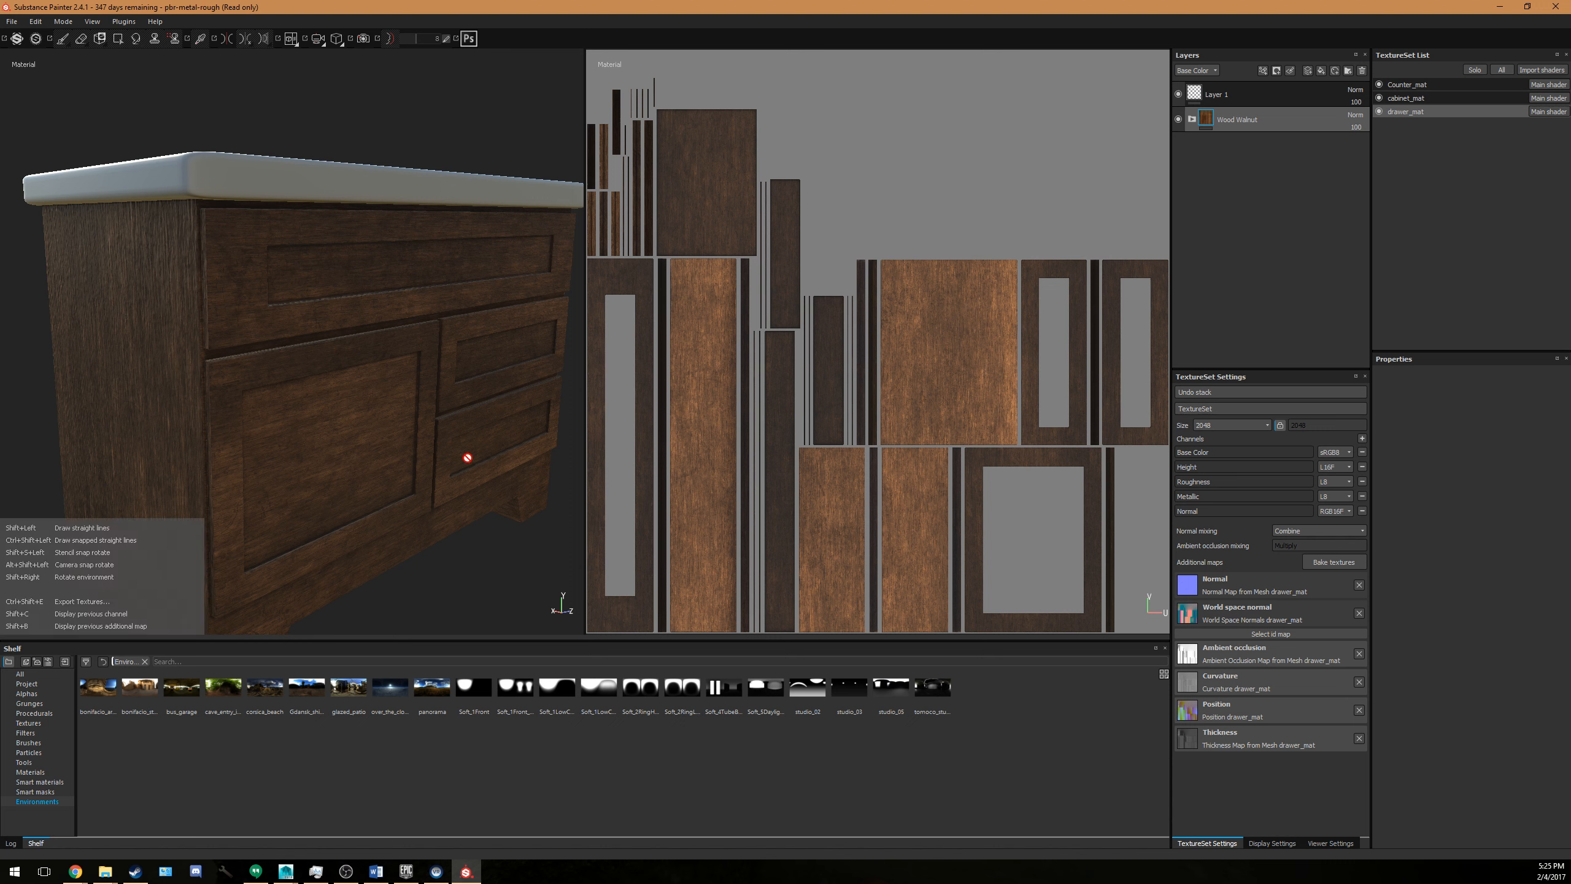
shift+right_drag(466, 456, 281, 459)
alt+drag(379, 363, 464, 365)
alt+right_drag(192, 414, 454, 435)
alt+drag(454, 435, 323, 446)
shift+right_drag(319, 421, 248, 412)
alt+drag(219, 372, 367, 473)
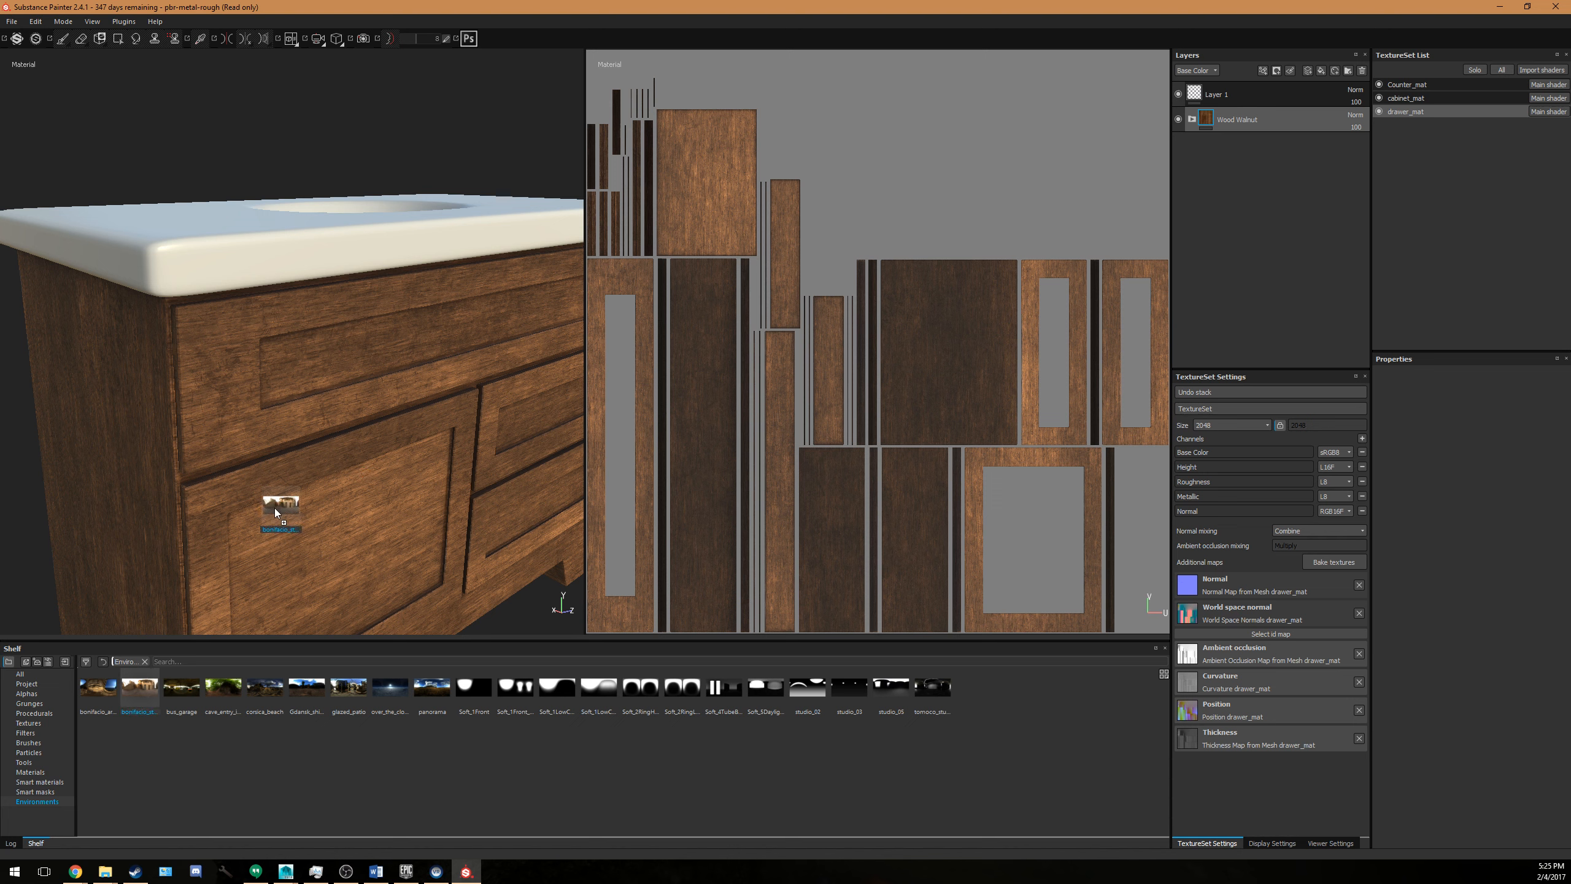
Light the scene with the bonifacio_street environment map and turn its rotation to 304.
drag(274, 509, 256, 491)
alt+drag(358, 427, 400, 423)
shift+right_drag(248, 432, 282, 449)
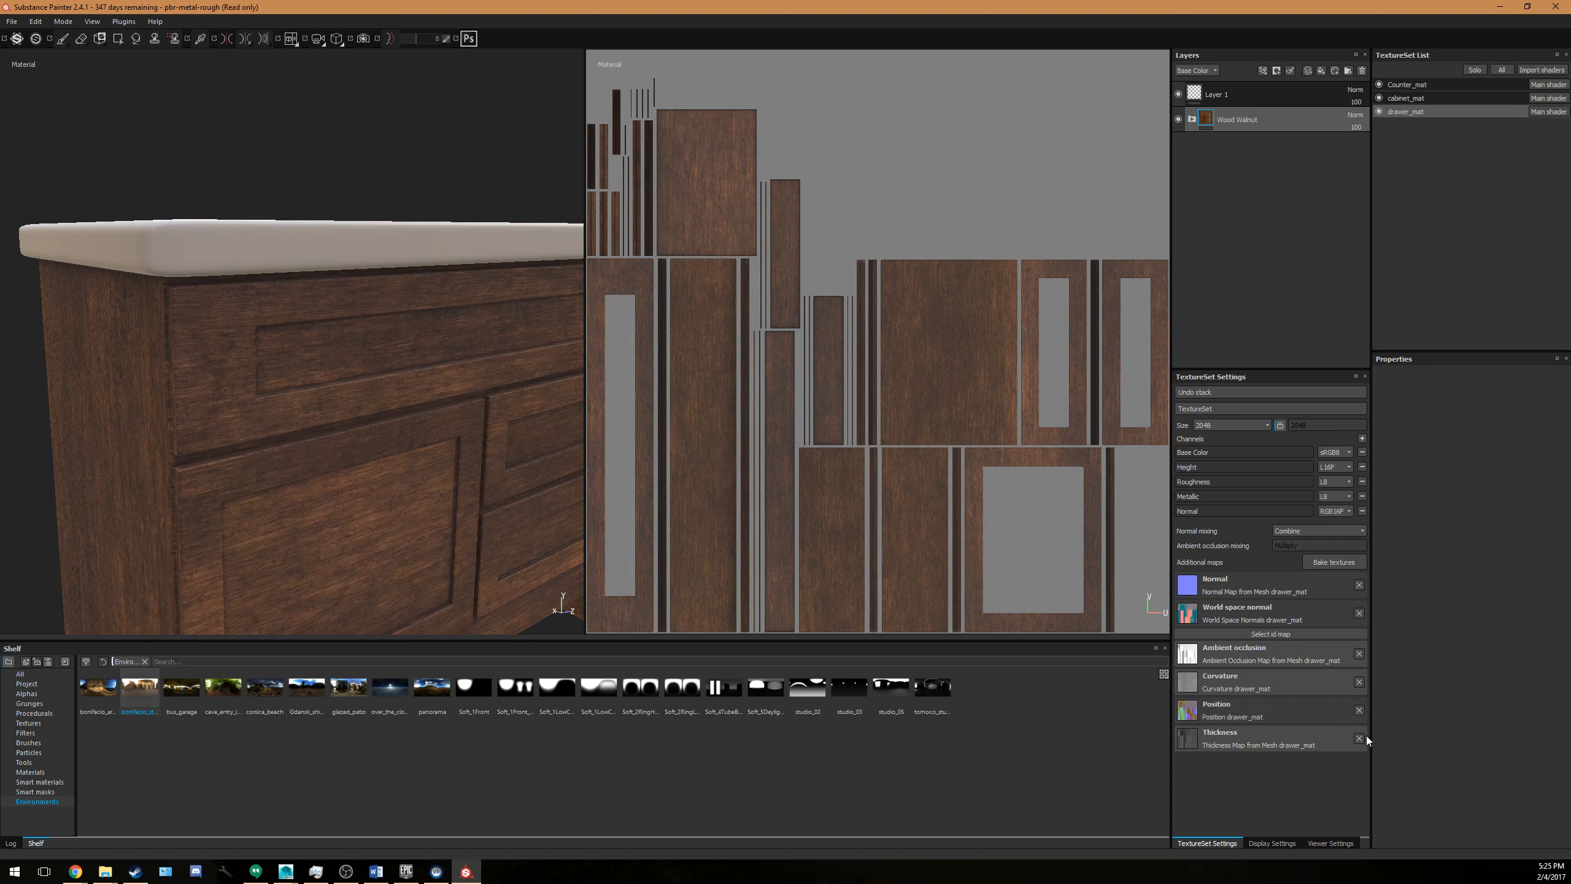
Set the environment opacity to 100 and the environment blur to 0, and view the cabinet against the background.
click(1330, 843)
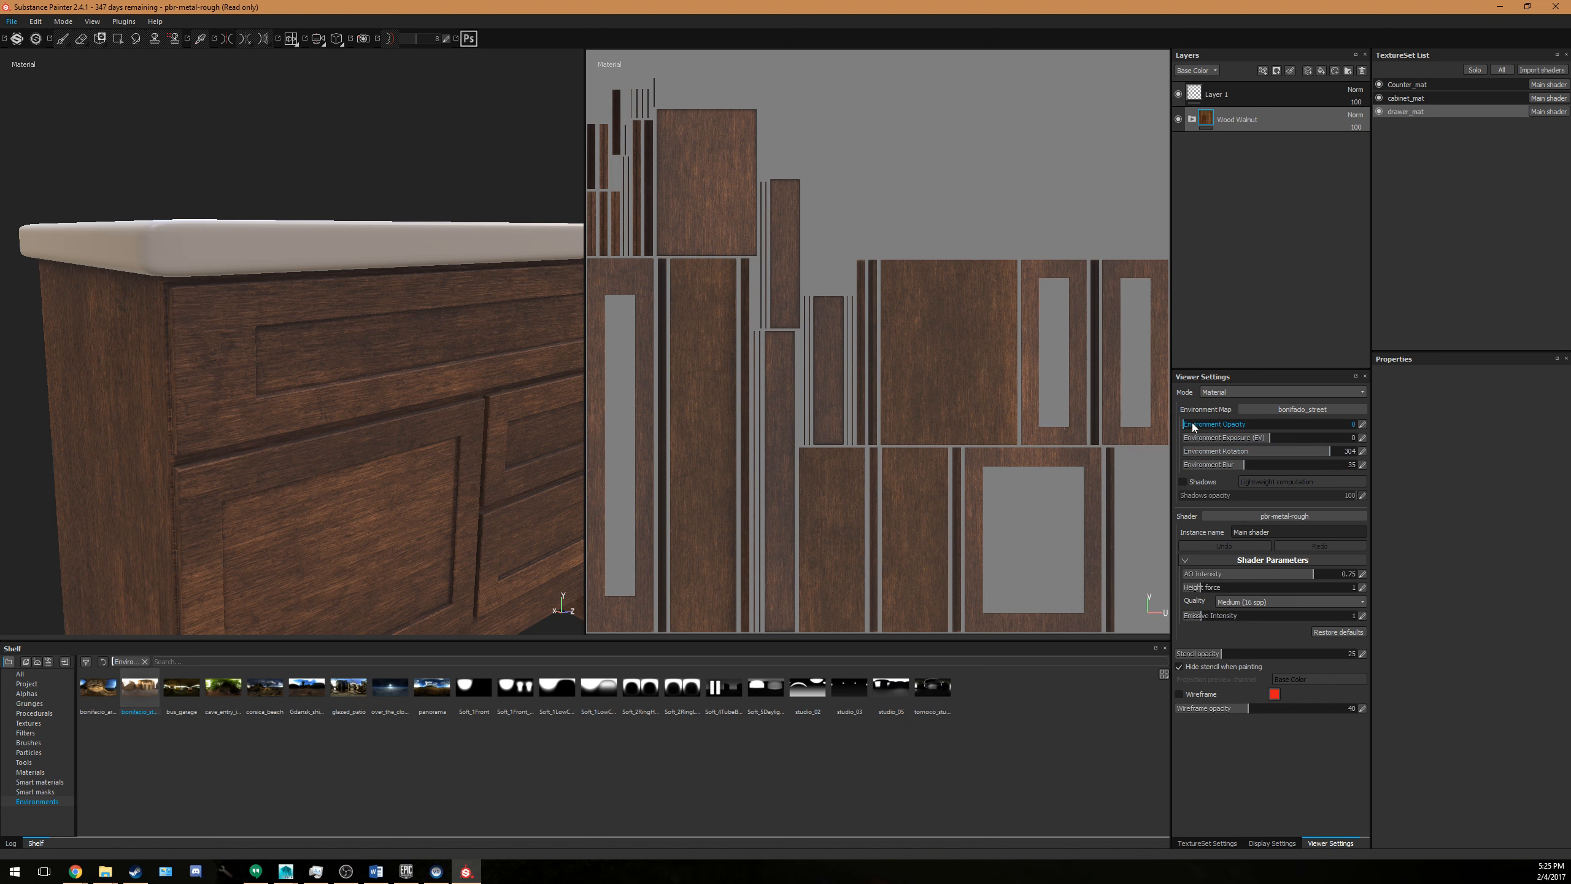
drag(1192, 426, 1353, 429)
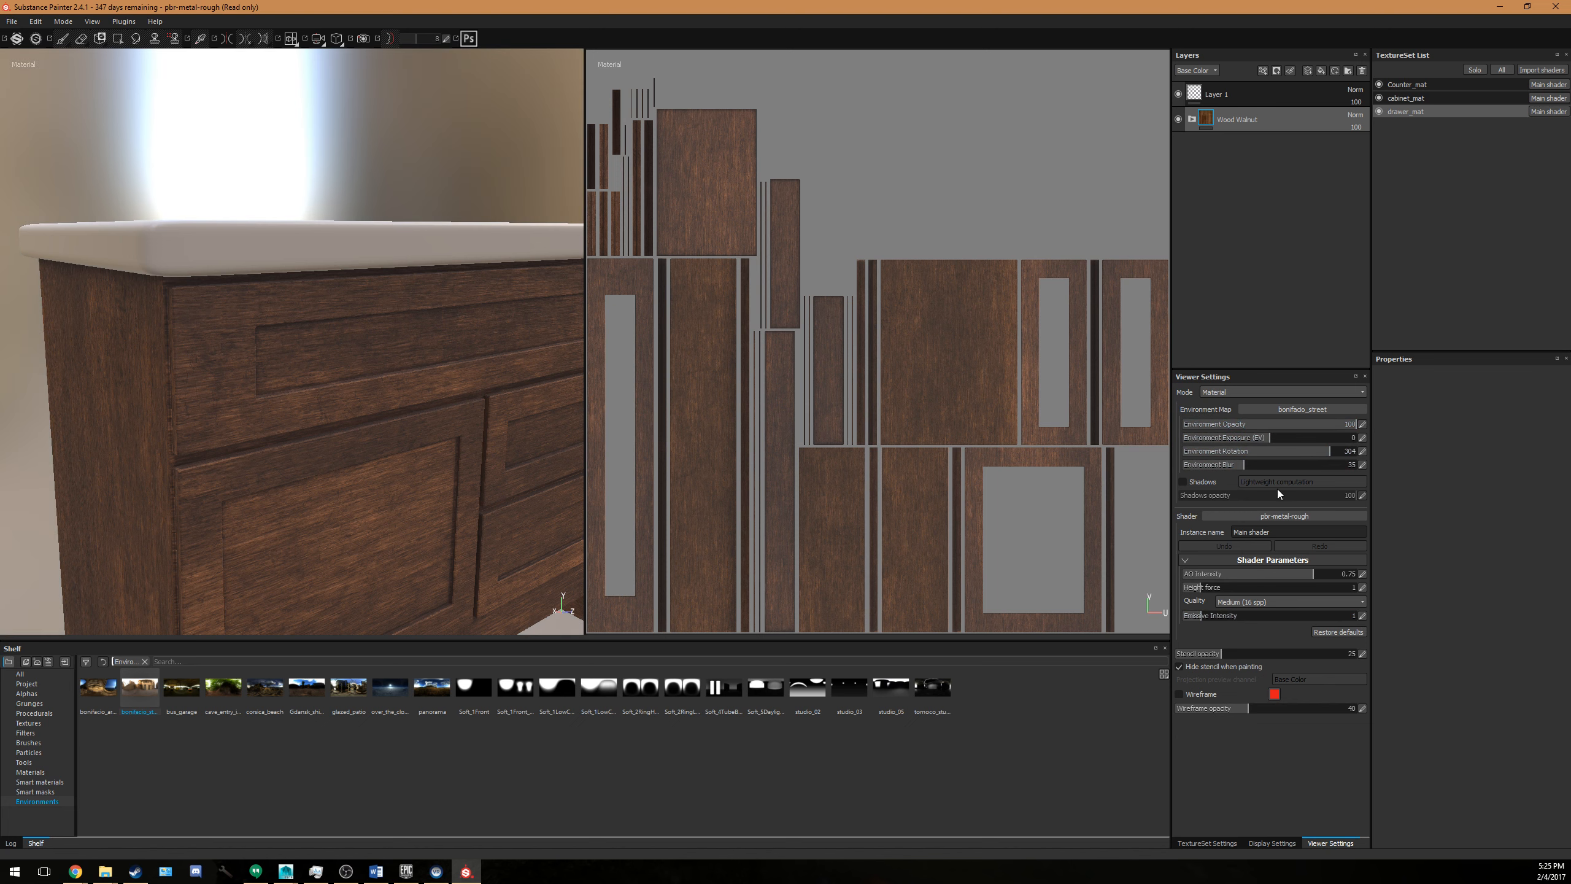
drag(1243, 465, 1130, 468)
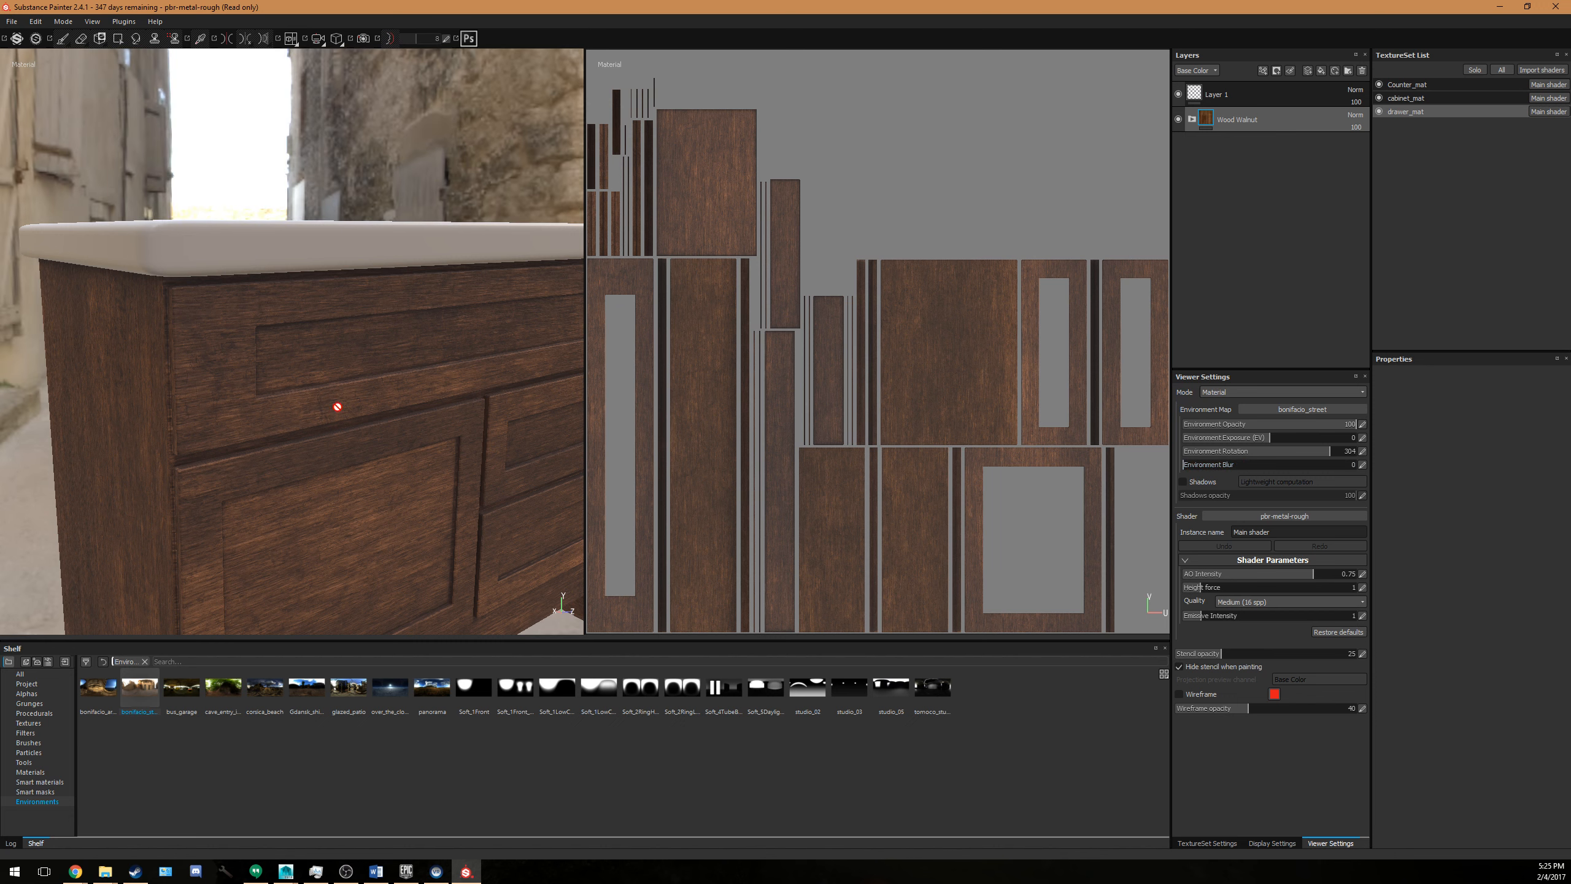
alt+drag(337, 408, 356, 375)
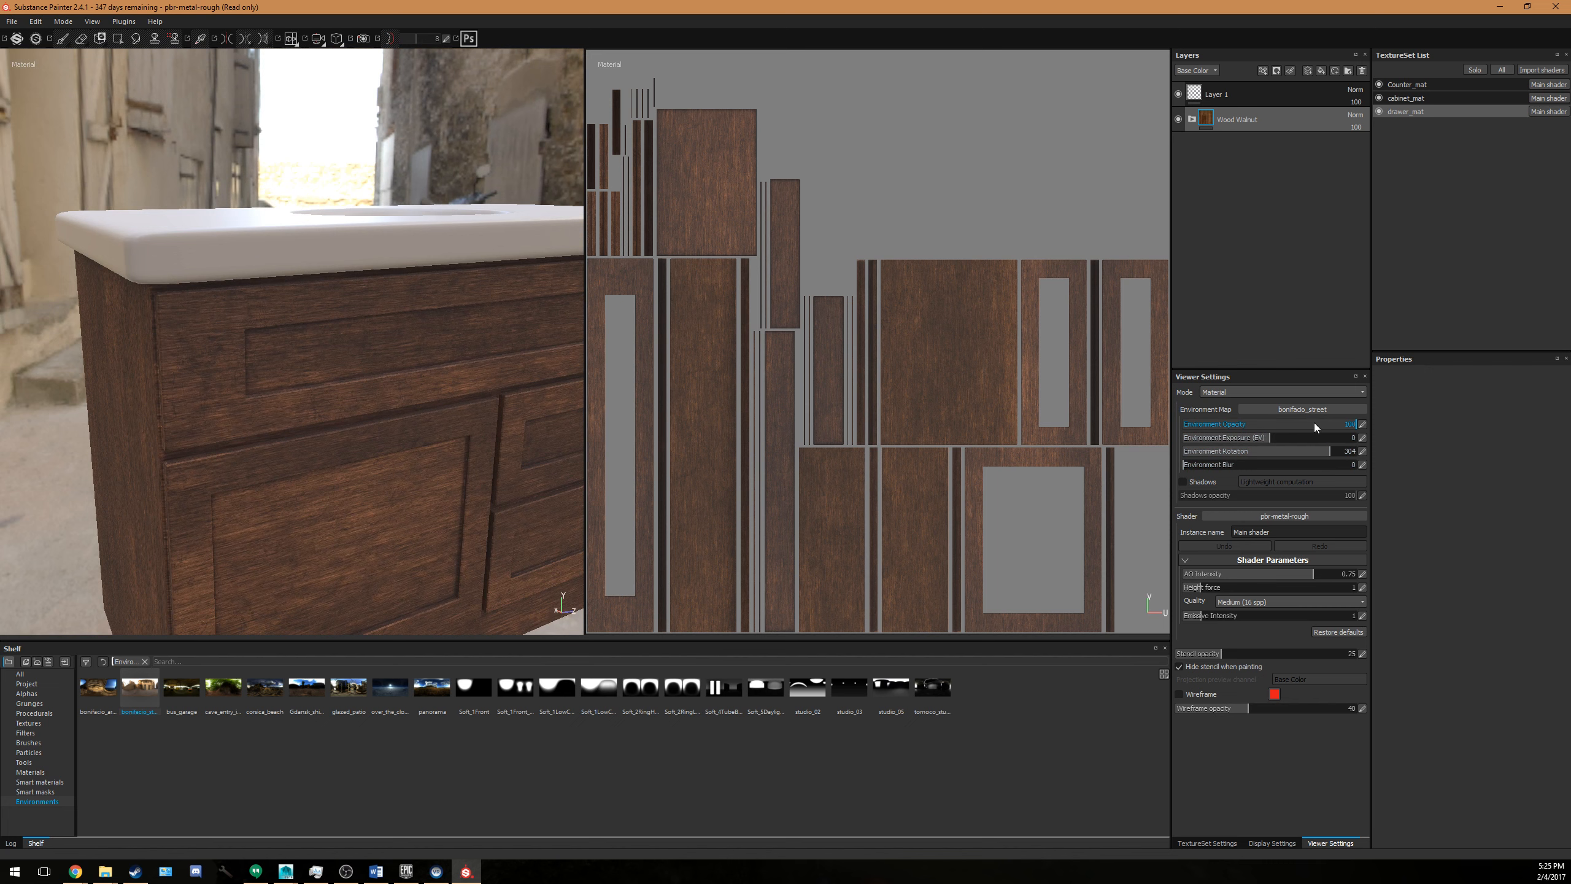
Set the environment opacity to 0, return to the texture set settings and check the drawer fronts.
drag(1314, 423, 1038, 442)
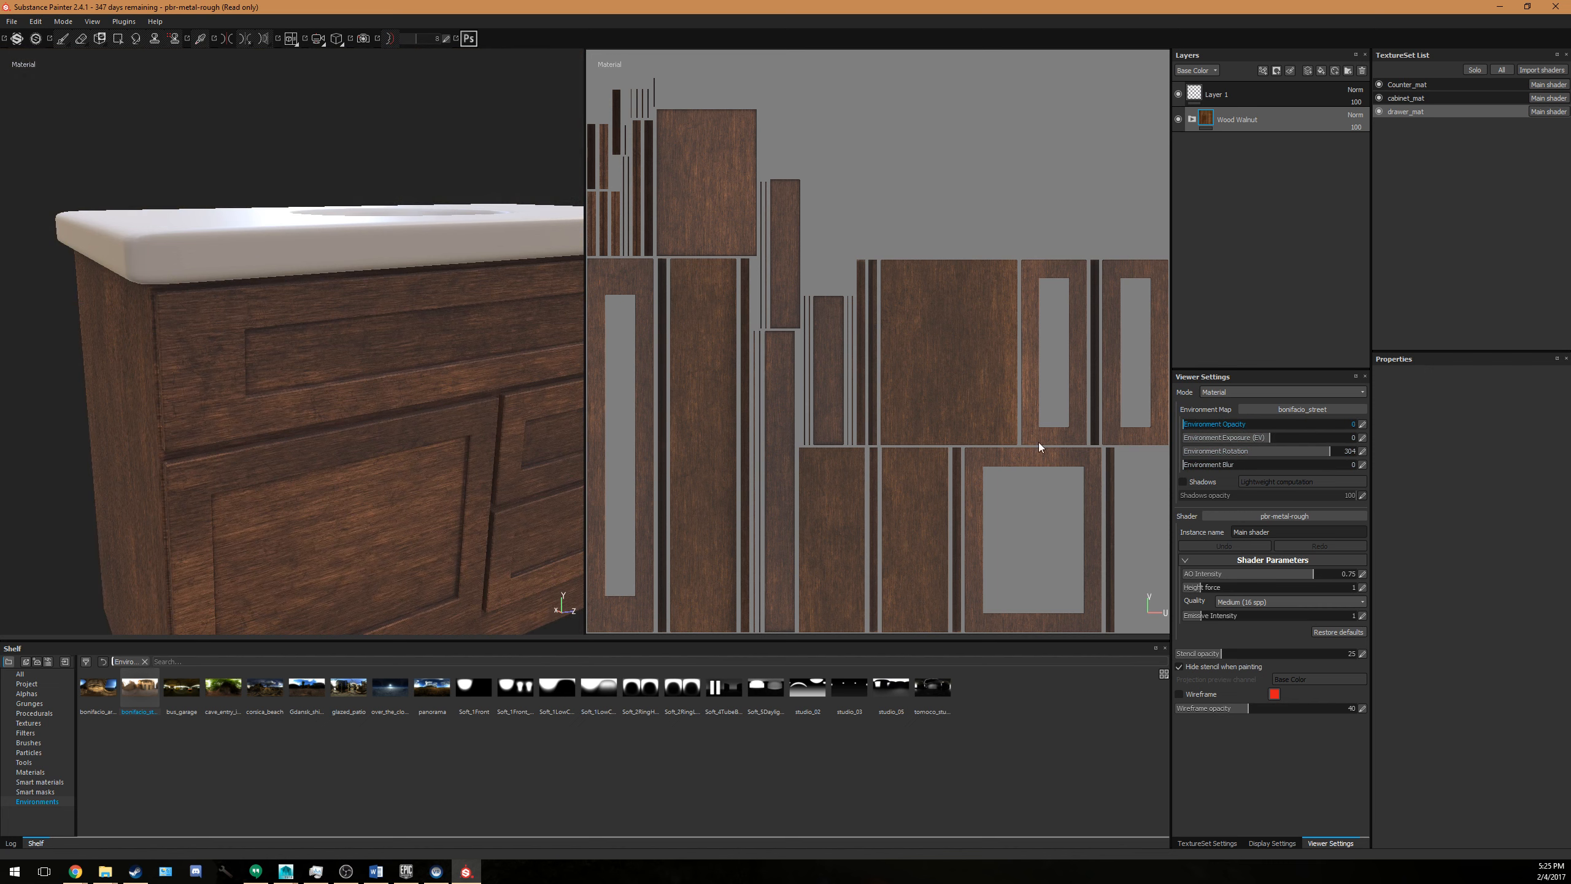
click(1205, 842)
mouse_move(238, 370)
alt+mouse_down()
mouse_move(241, 390)
mouse_move(263, 384)
alt+mouse_up()
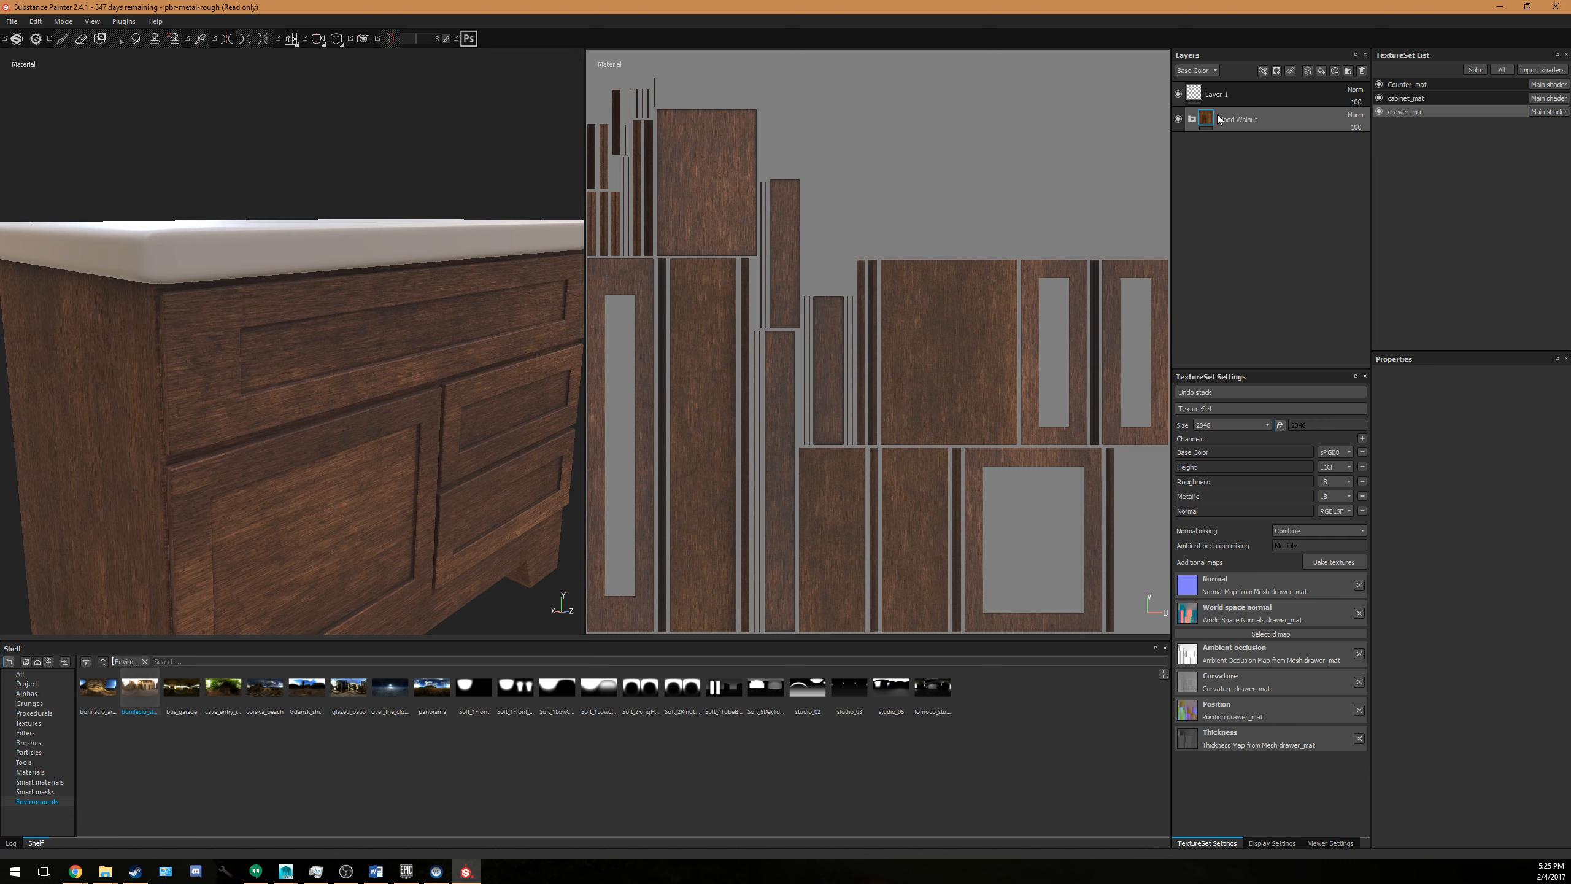
Add a fill layer above Wood Walnut on drawer_mat and inspect its surface on the drawer fronts.
click(1319, 70)
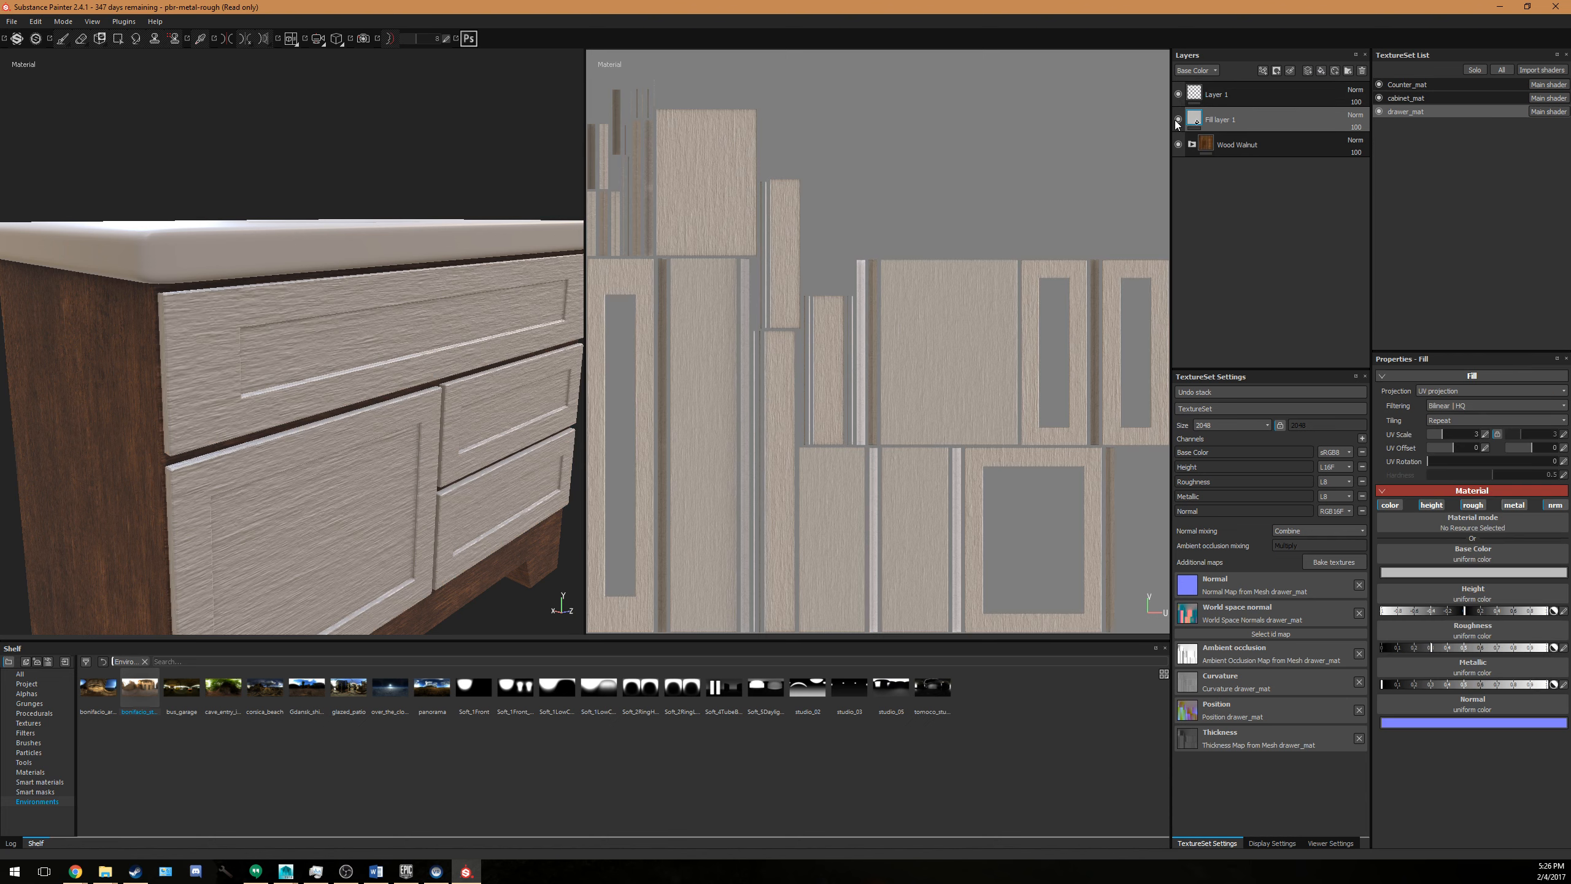
mouse_move(286, 375)
alt+mouse_down()
mouse_move(224, 418)
mouse_move(264, 396)
alt+mouse_up()
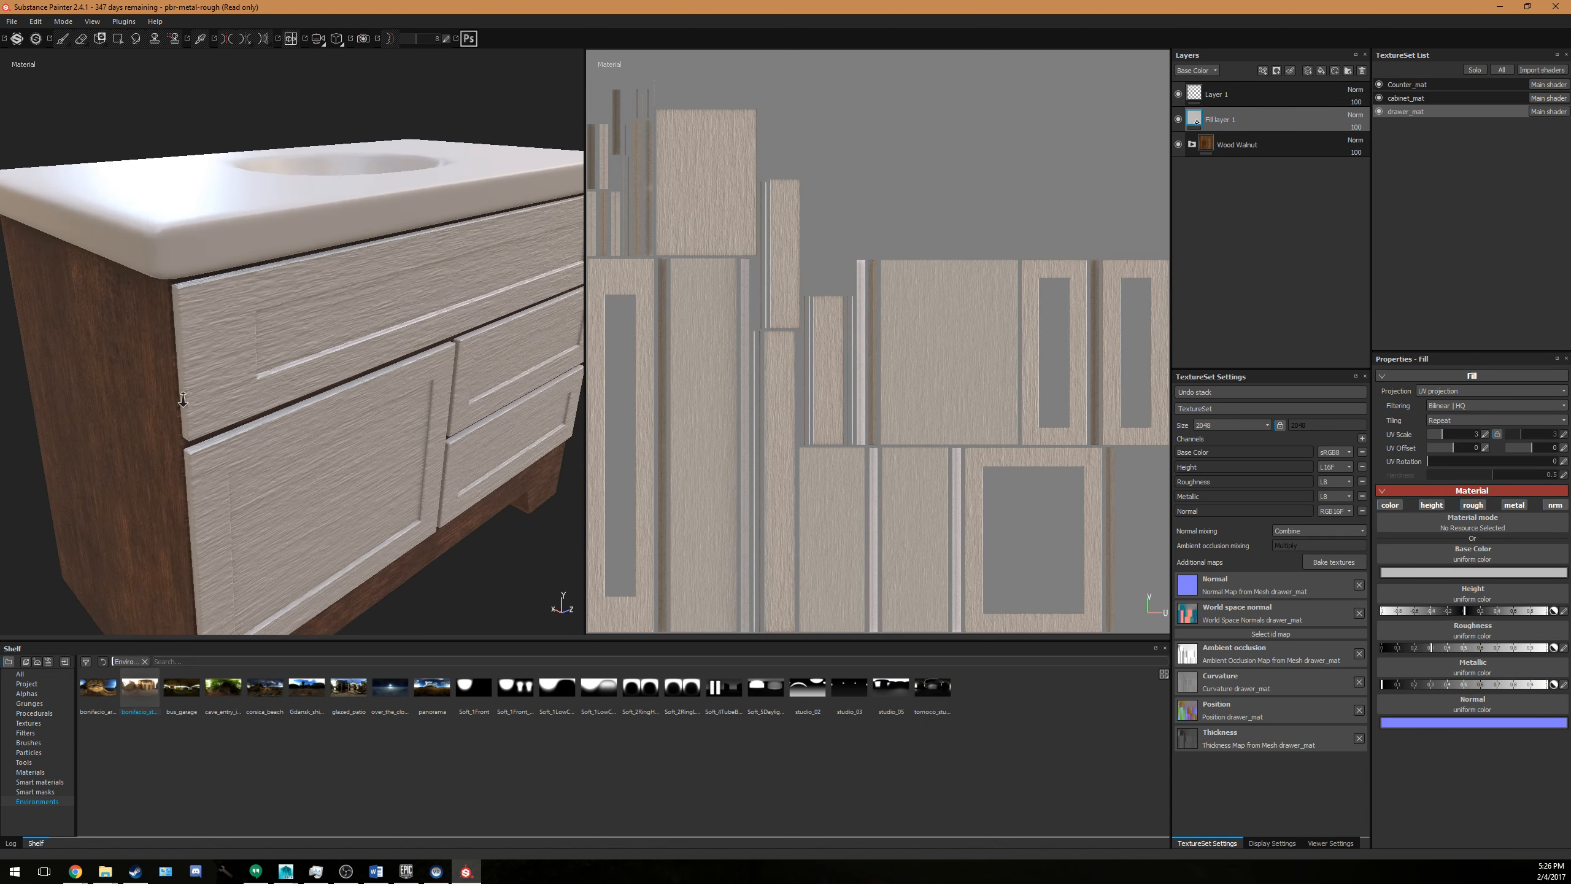
alt+right_drag(265, 396, 316, 417)
alt+drag(316, 416, 361, 369)
alt+right_drag(362, 369, 586, 425)
alt+drag(585, 424, 353, 420)
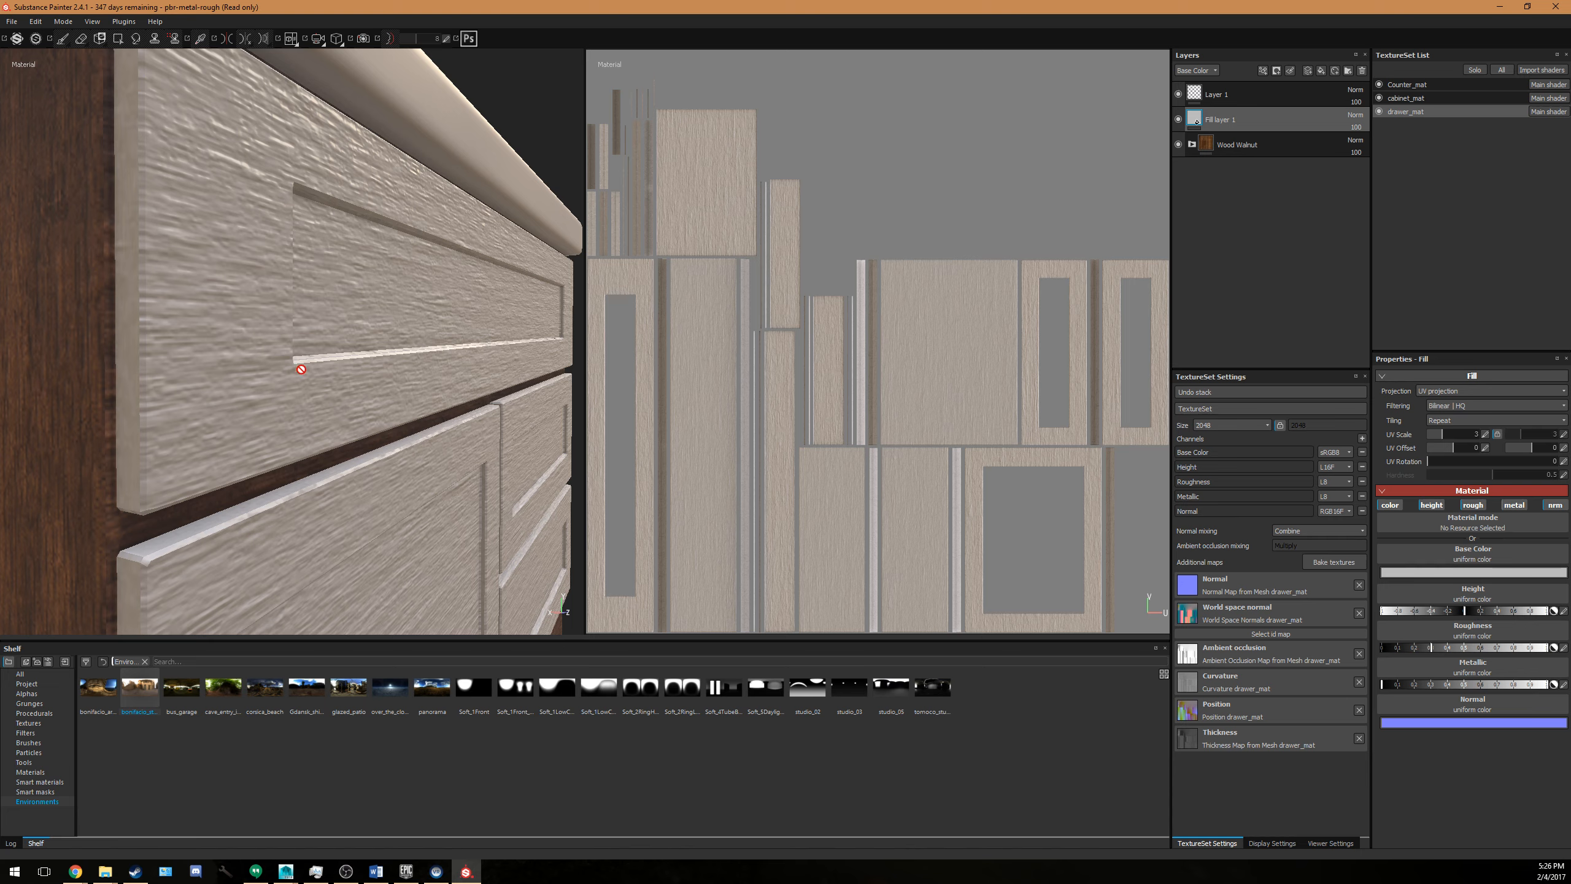
alt+drag(302, 369, 533, 347)
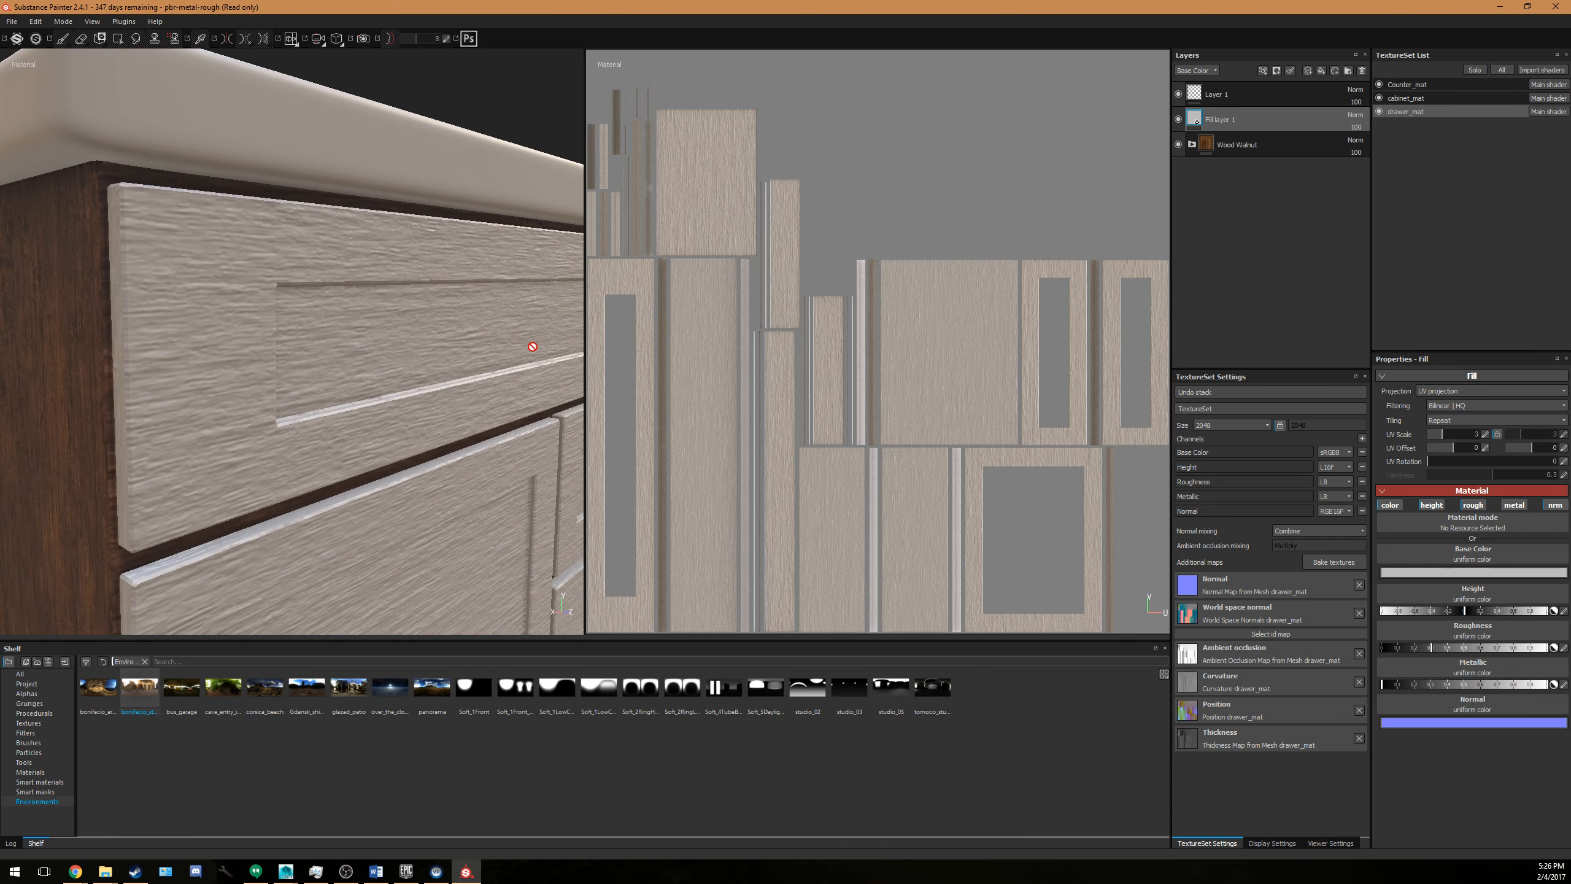
Add a black mask to the fill layer and check the drawer corner.
right_click(1220, 116)
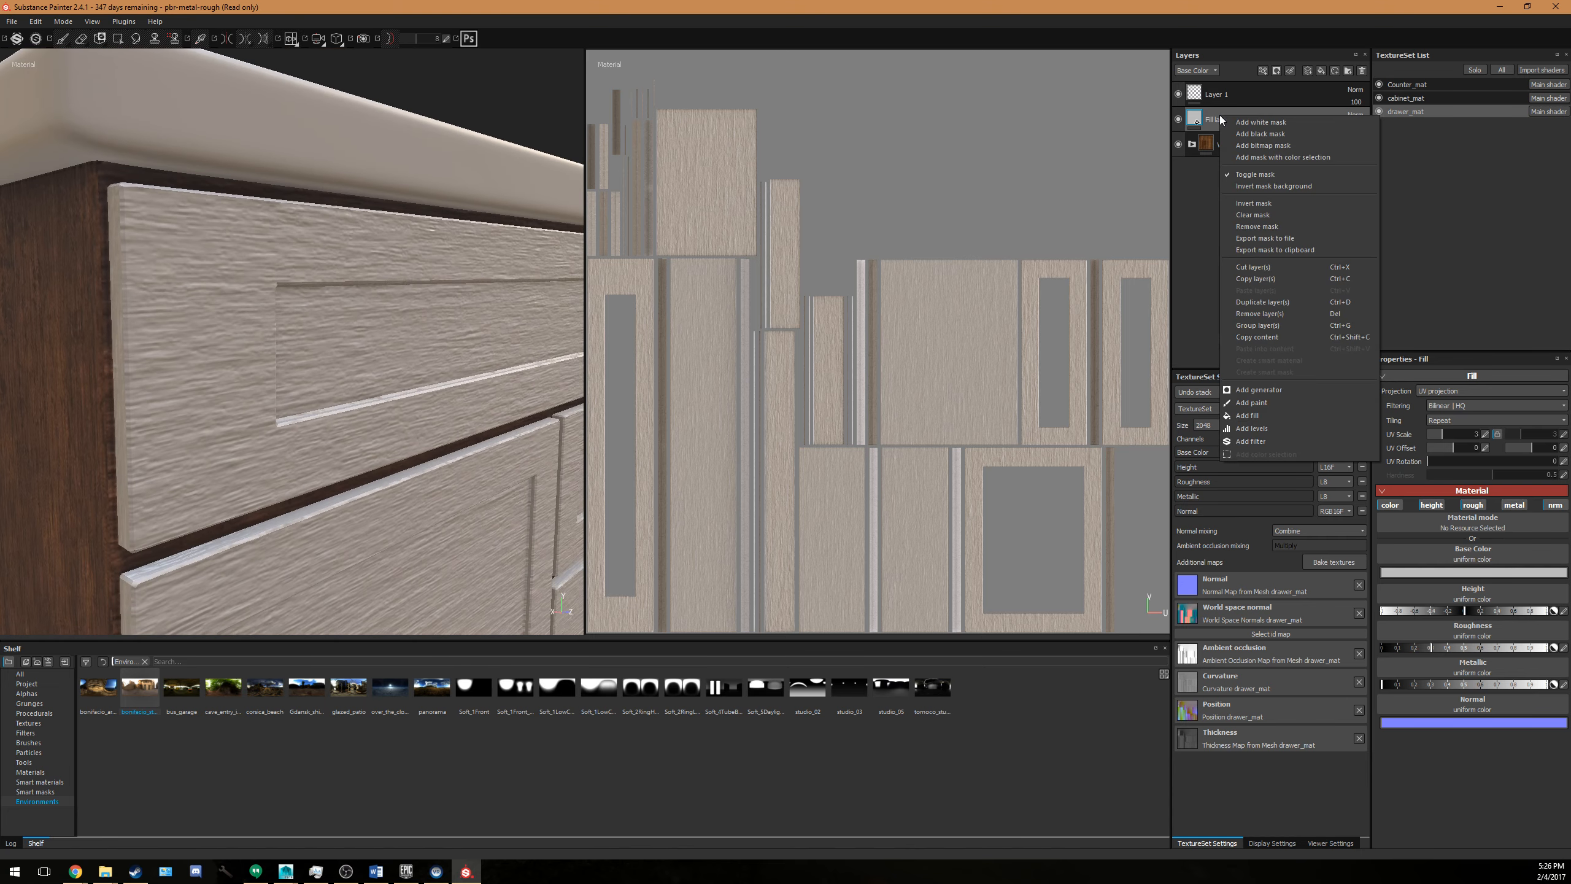
click(1263, 134)
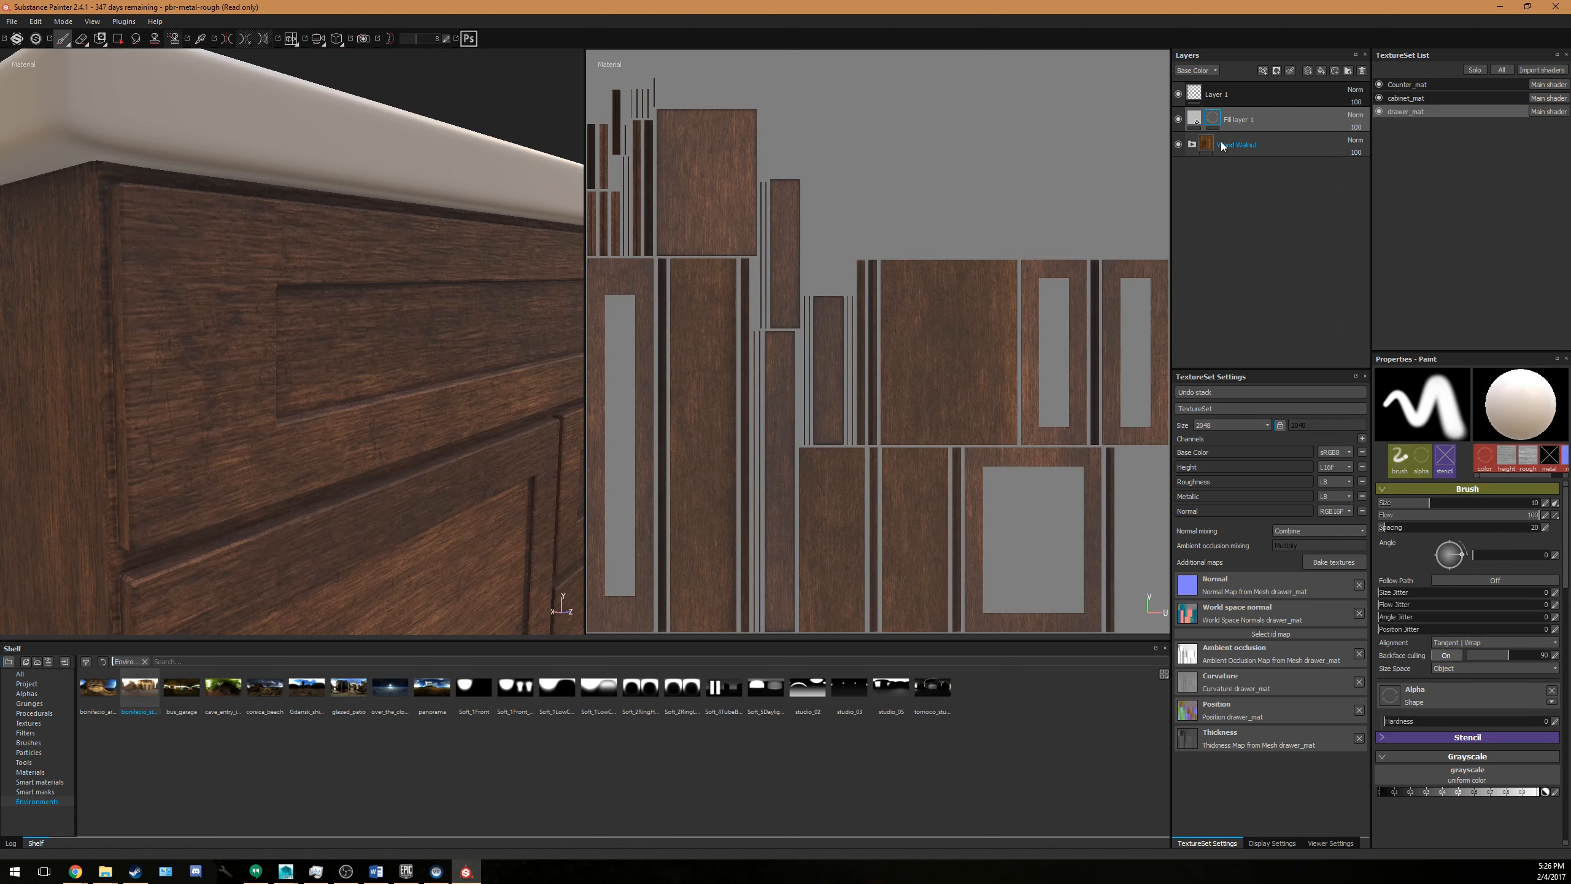
mouse_move(332, 476)
alt+mouse_down()
mouse_move(273, 421)
mouse_move(167, 424)
mouse_move(182, 431)
alt+mouse_up()
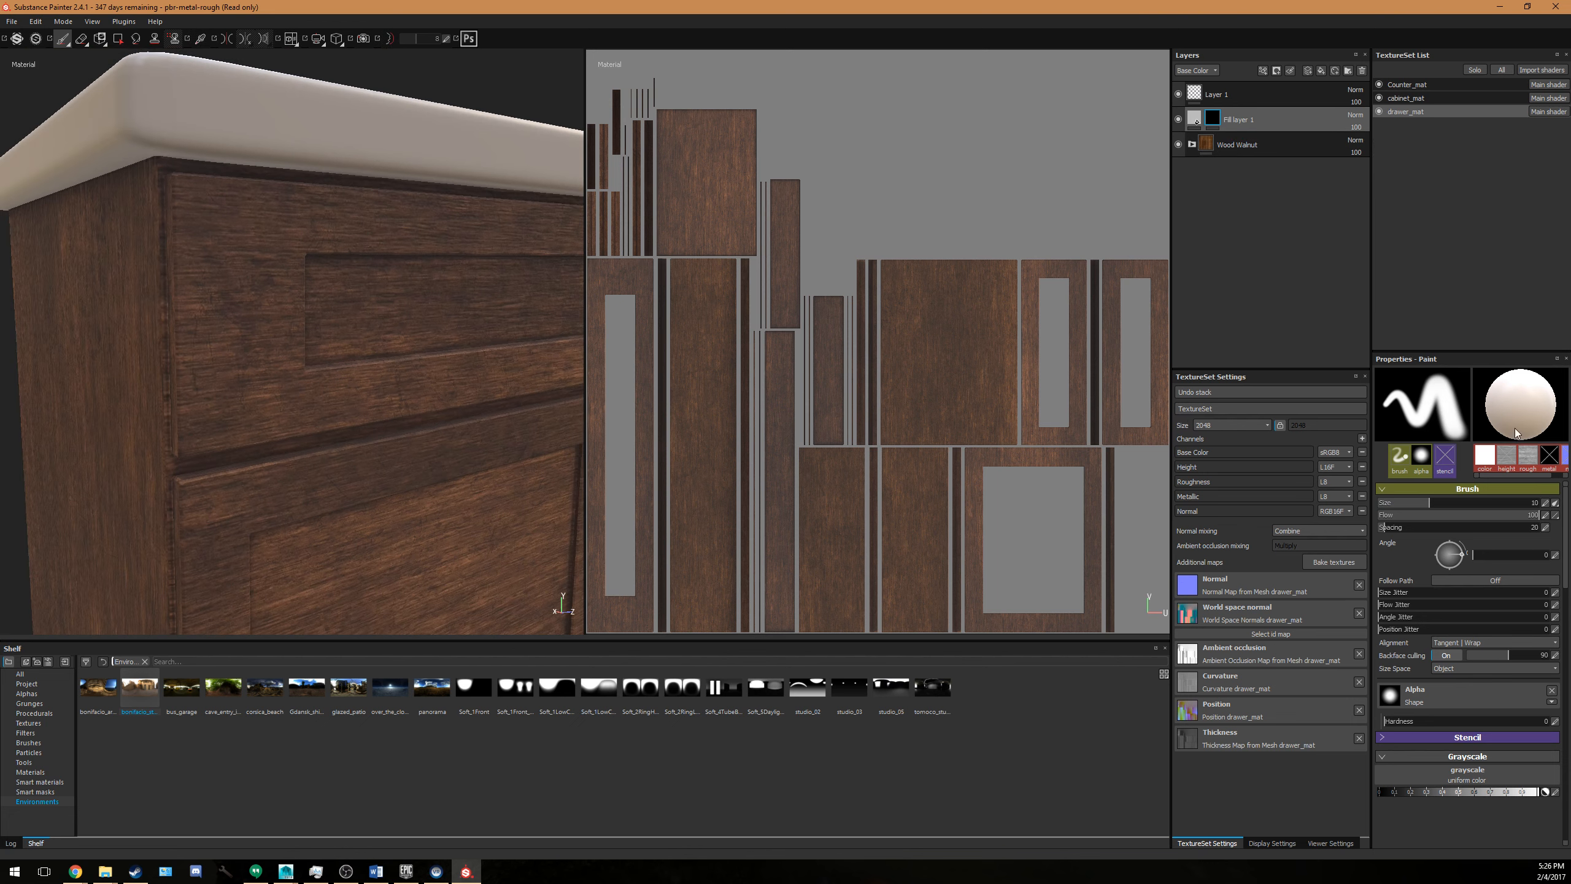
Add a generator to the fill layer's mask and assign MG Metal Edge Wear to it.
right_click(1215, 120)
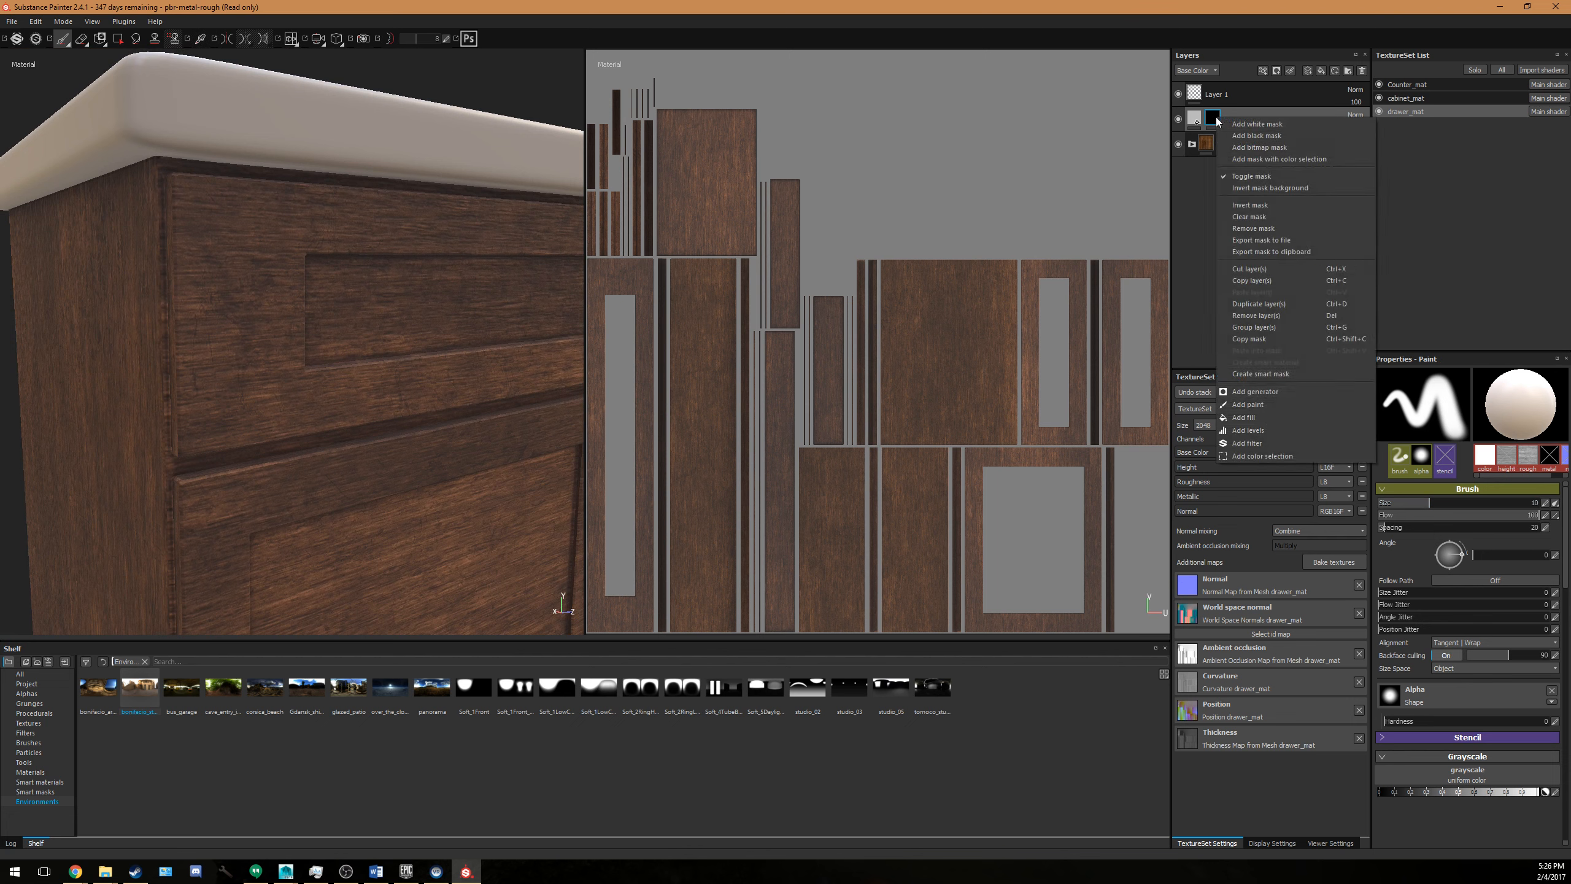
click(1249, 391)
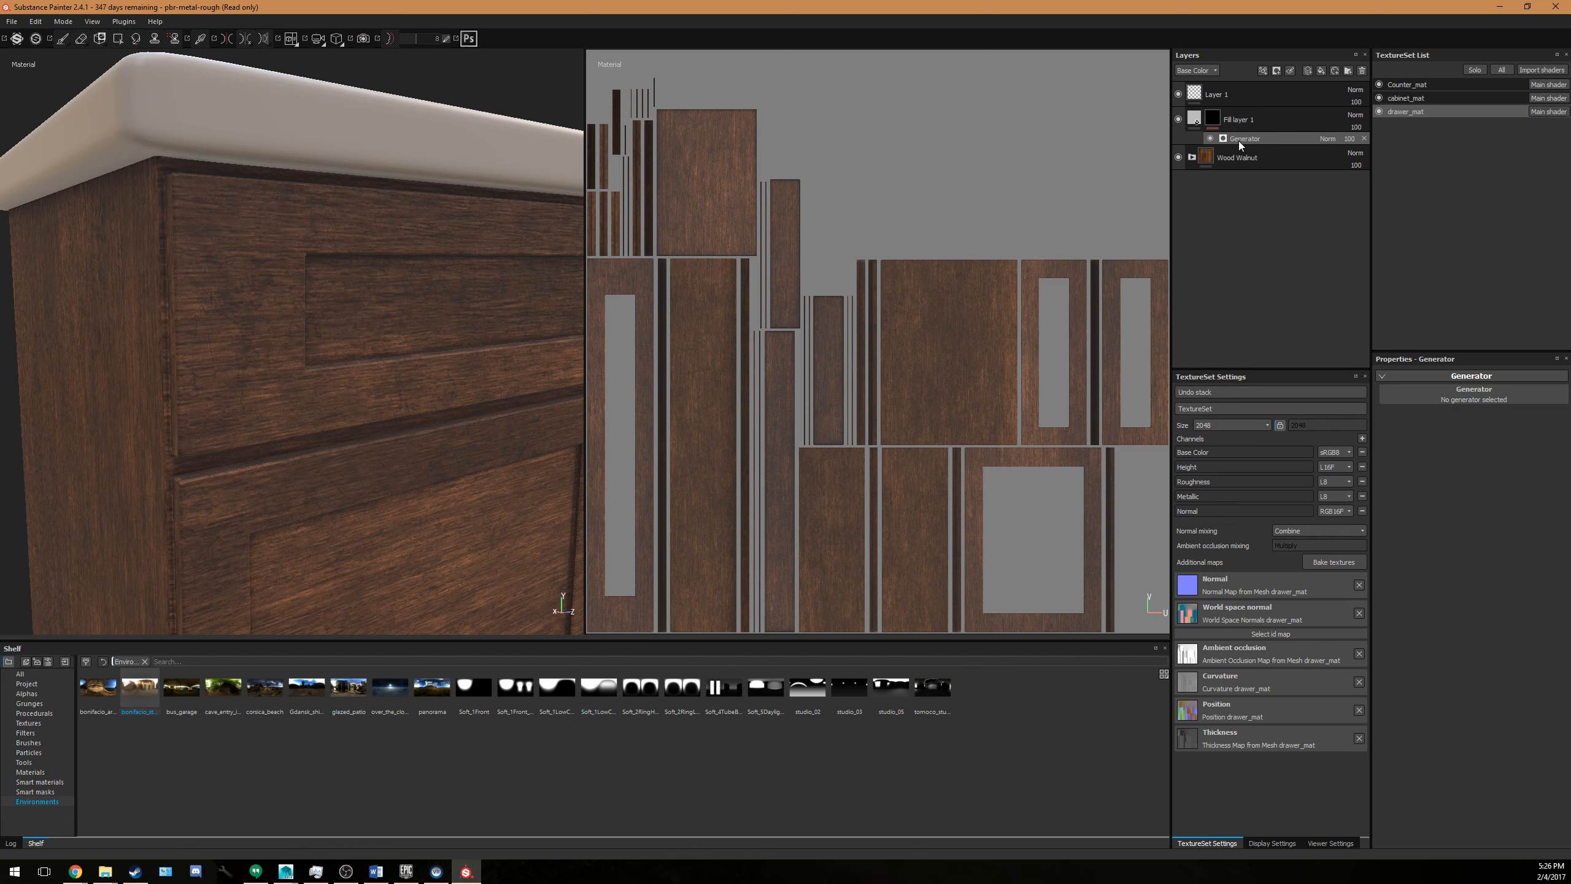
click(1470, 401)
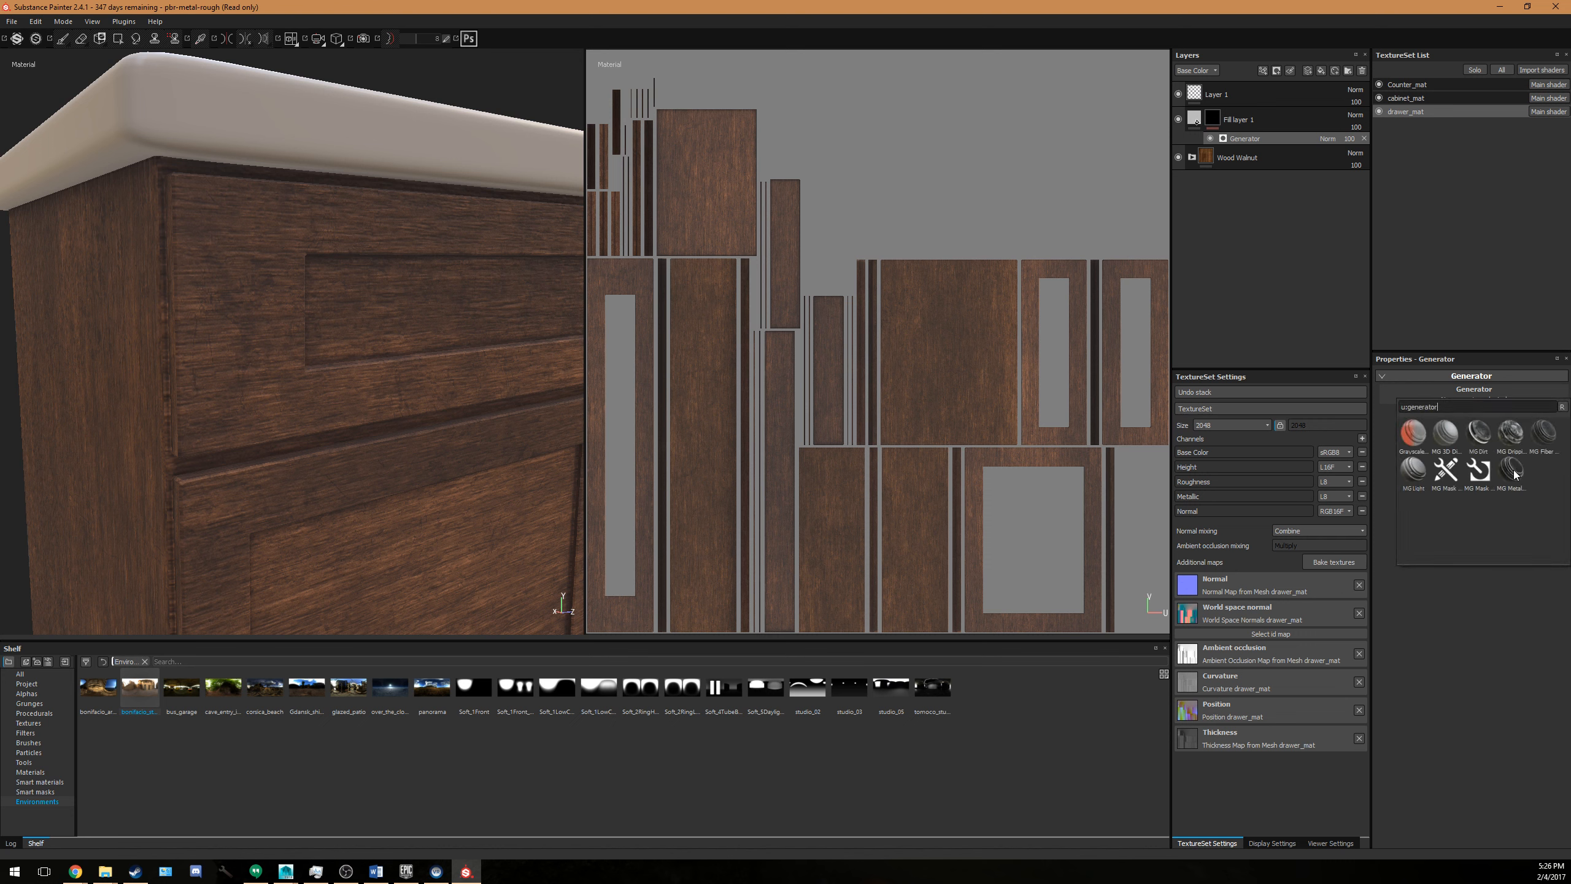
mouse_move(1514, 474)
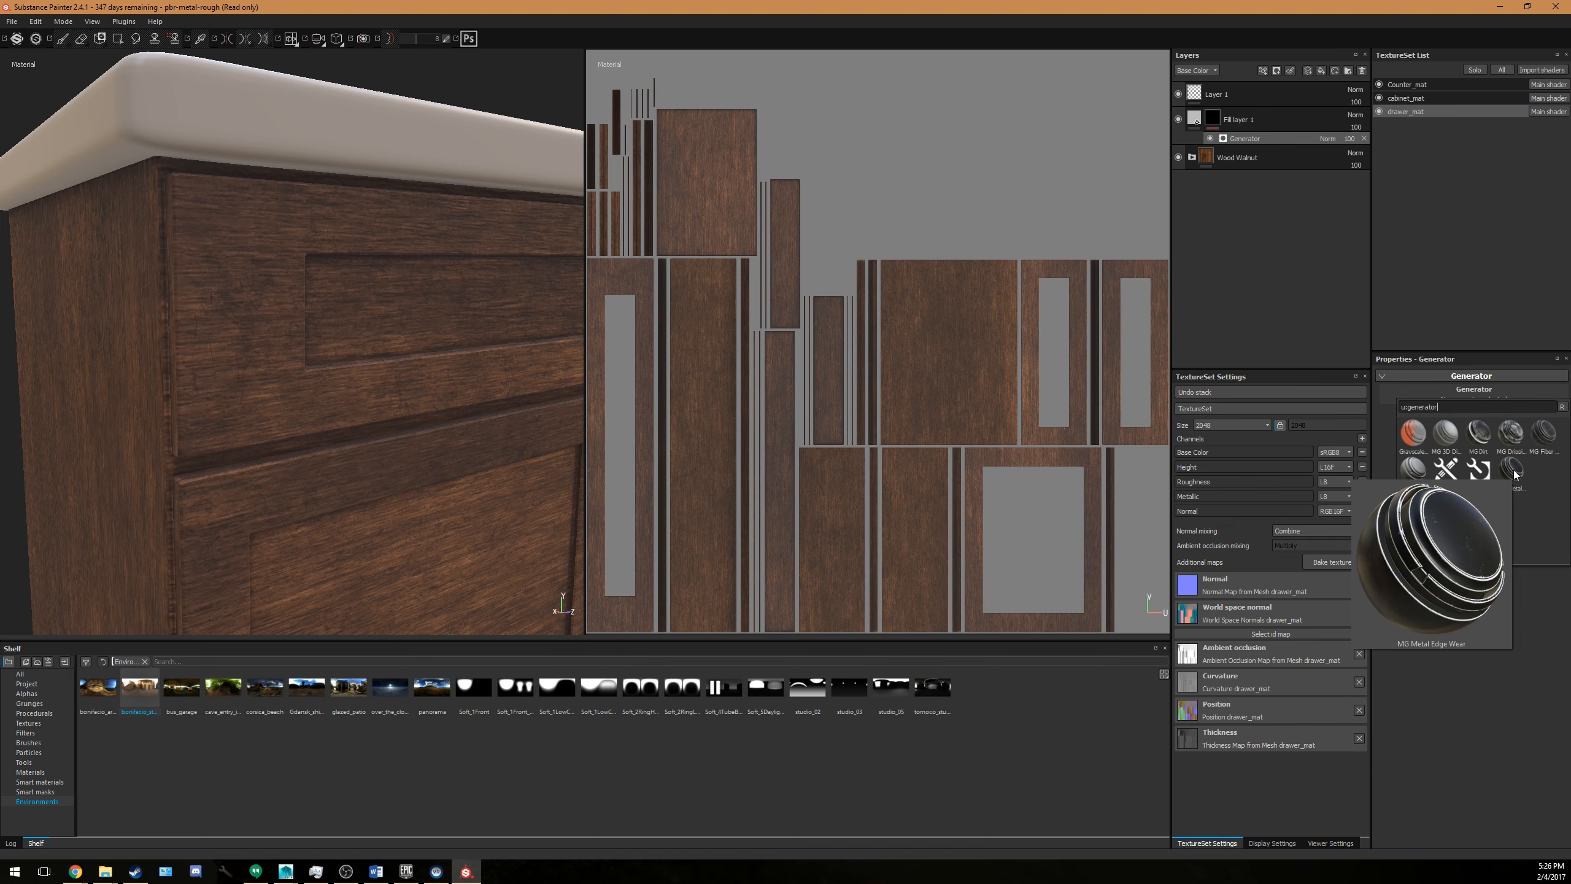
click(1514, 474)
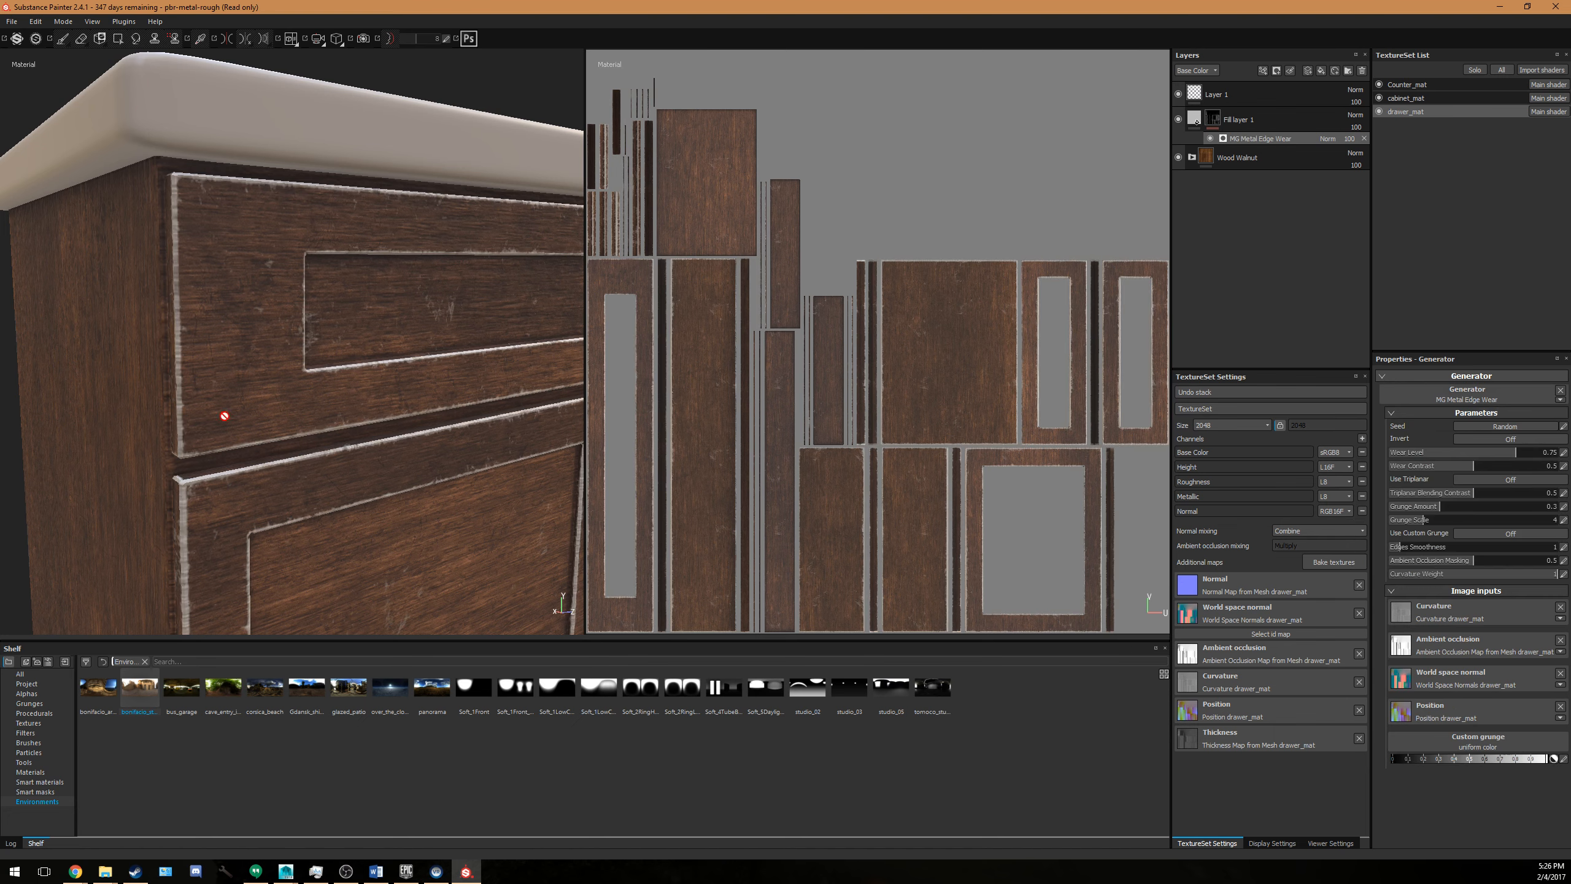
Examine the edge wear along the borders and panels of the drawer and door fronts.
alt+drag(225, 414, 300, 436)
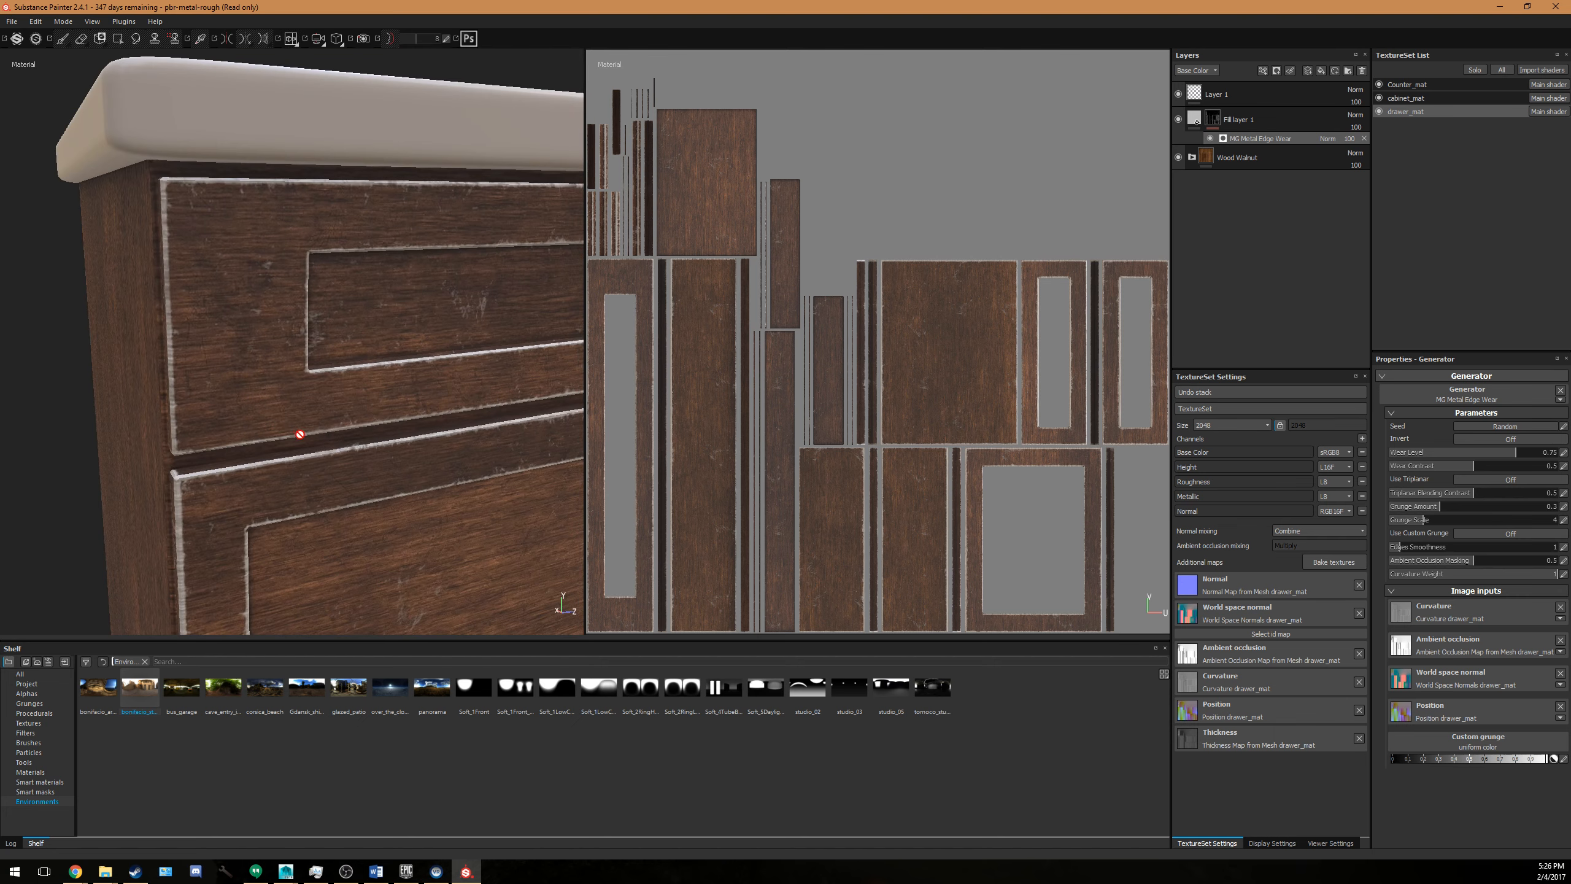
alt+middle_drag(299, 436, 147, 318)
alt+right_drag(147, 318, 175, 368)
alt+drag(175, 368, 315, 453)
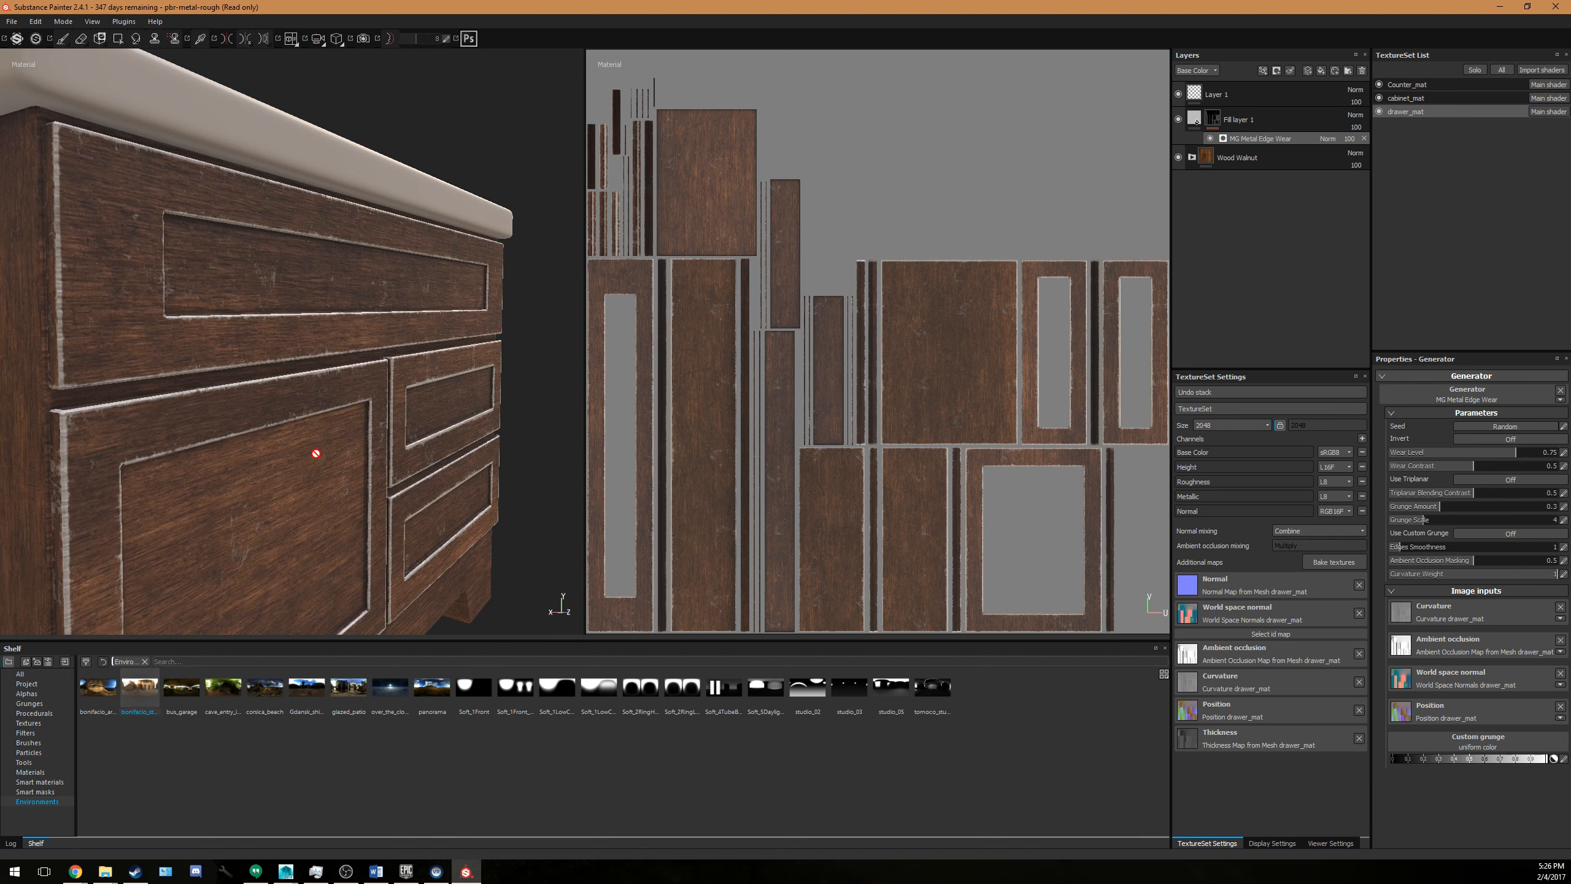
alt+drag(299, 456, 239, 353)
alt+middle_drag(204, 294, 222, 452)
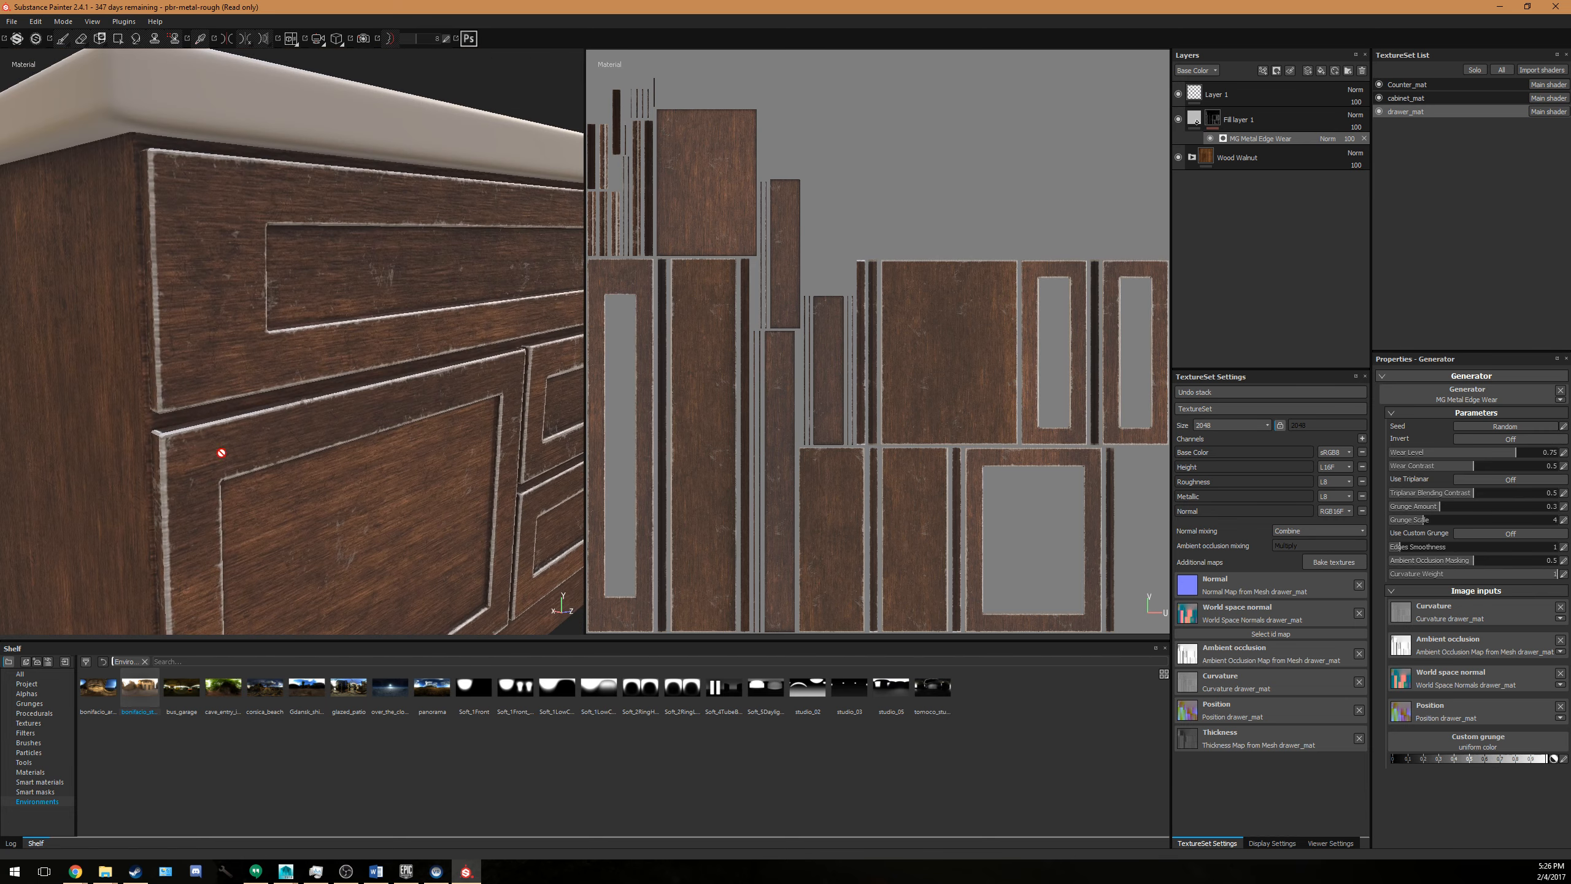
alt+right_drag(130, 302, 413, 351)
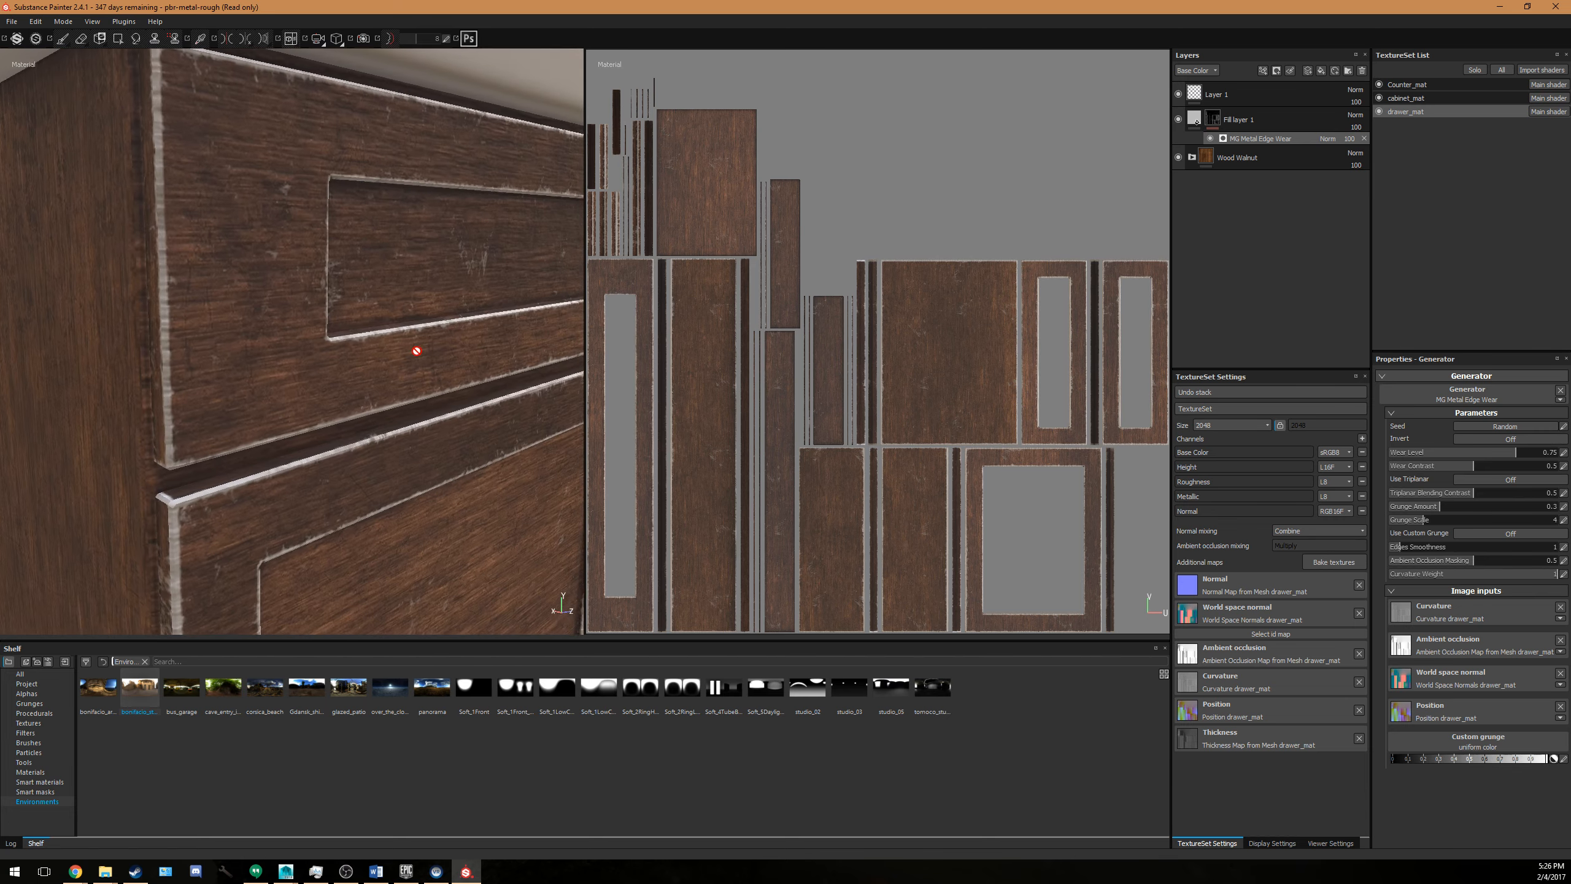
alt+drag(414, 351, 373, 372)
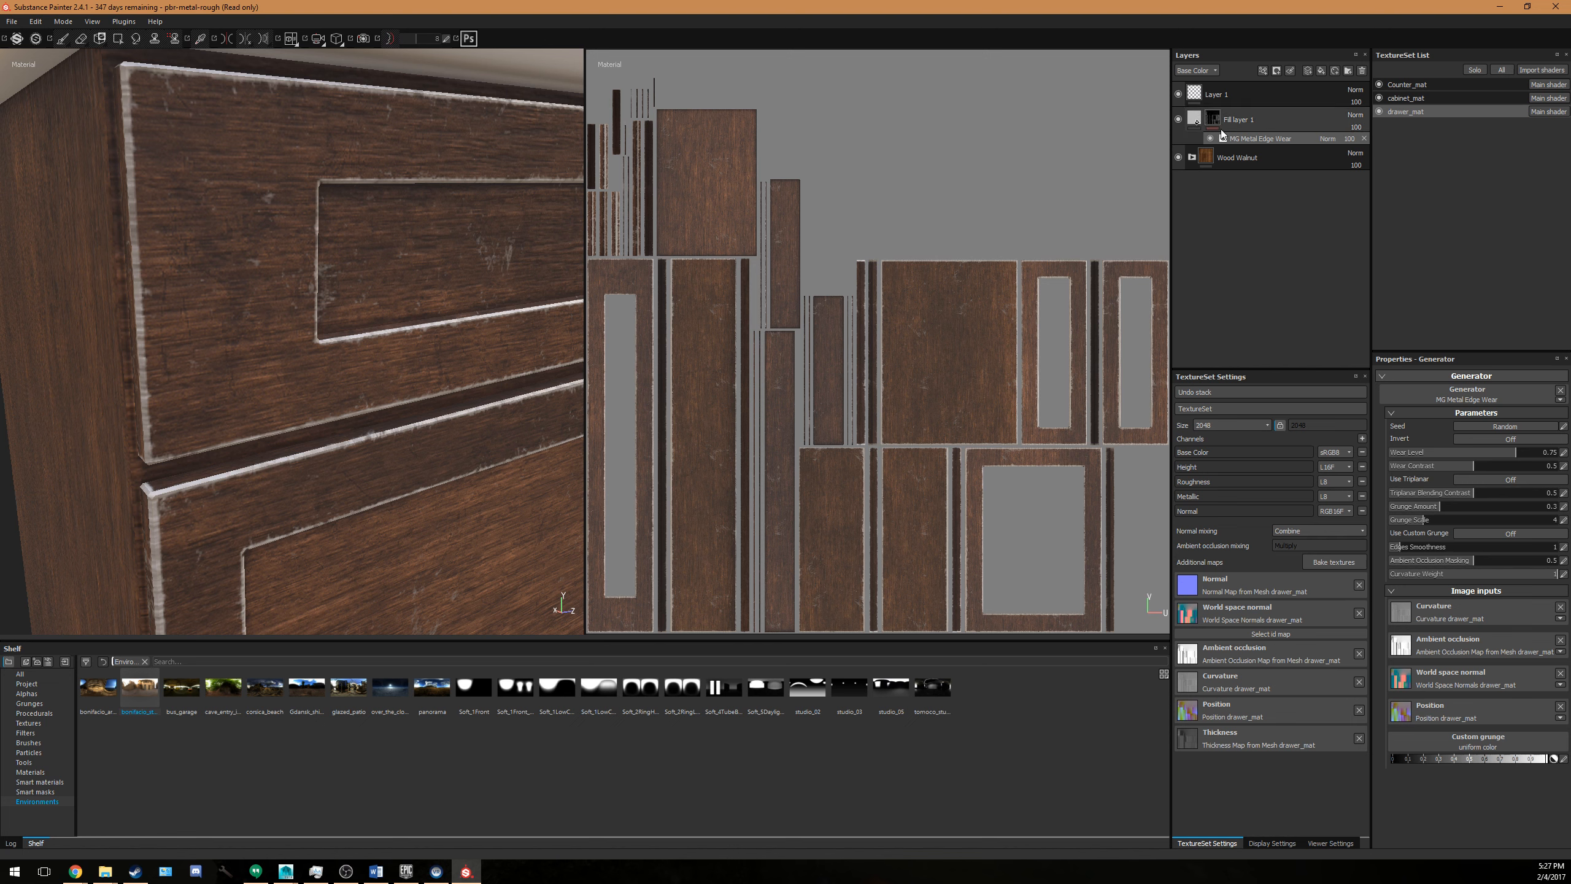
Set the fill layer's base color to a yellow-green (R 0.495, G 0.705, B 0.005) and check the worn edges.
click(1197, 119)
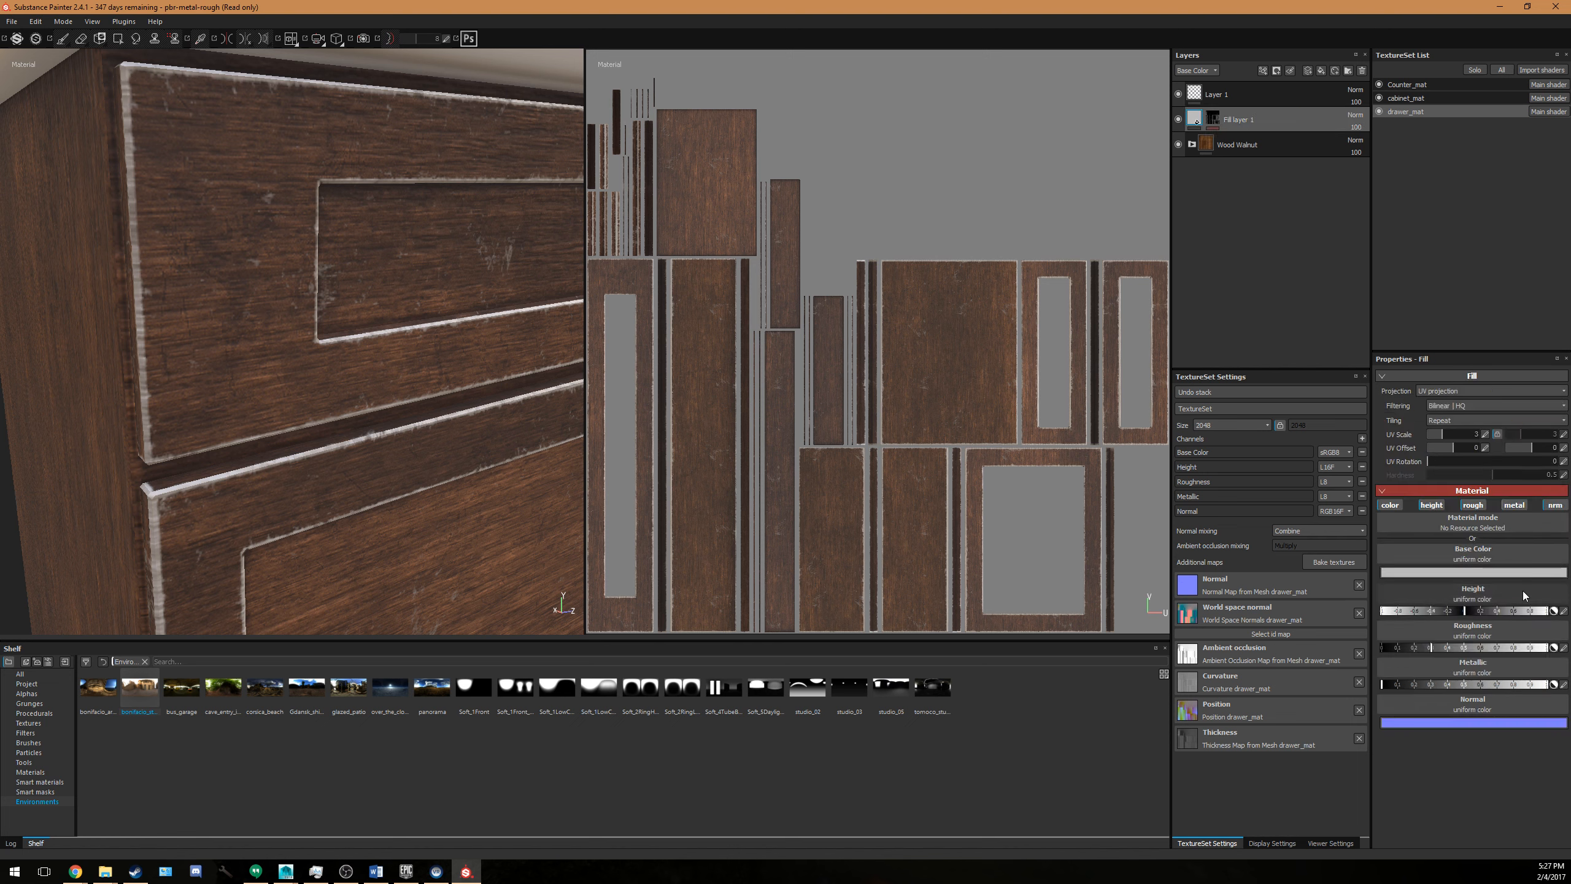
click(1508, 574)
mouse_move(1411, 567)
mouse_down()
mouse_move(1441, 538)
mouse_move(1422, 582)
mouse_move(1465, 585)
mouse_move(1465, 540)
mouse_move(1470, 598)
mouse_move(1444, 537)
mouse_up()
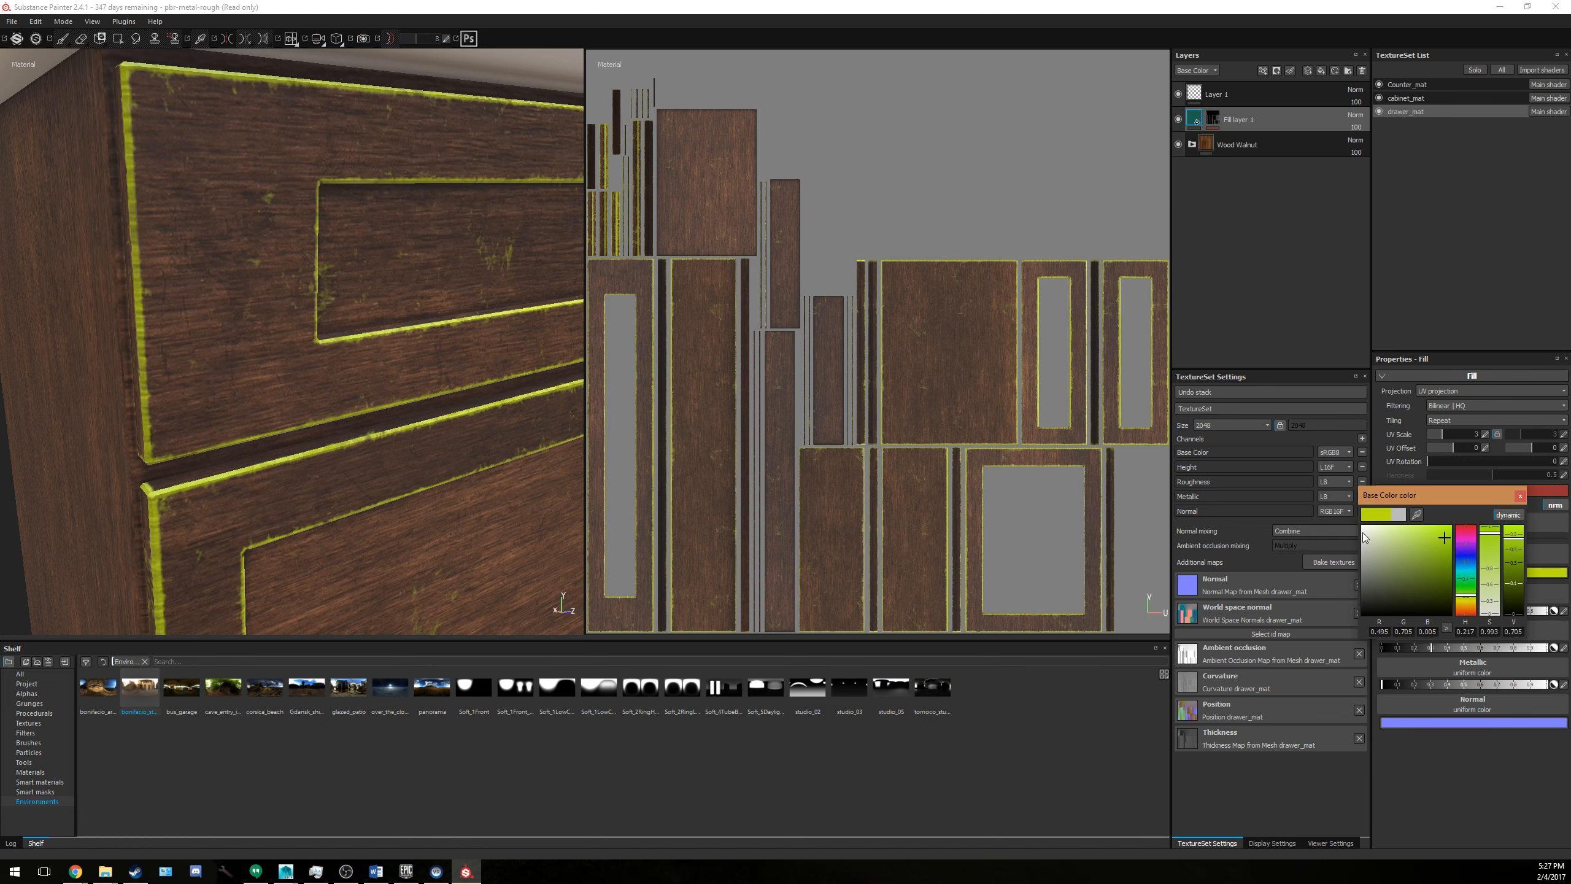
alt+middle_drag(256, 307, 253, 308)
alt+drag(253, 309, 372, 422)
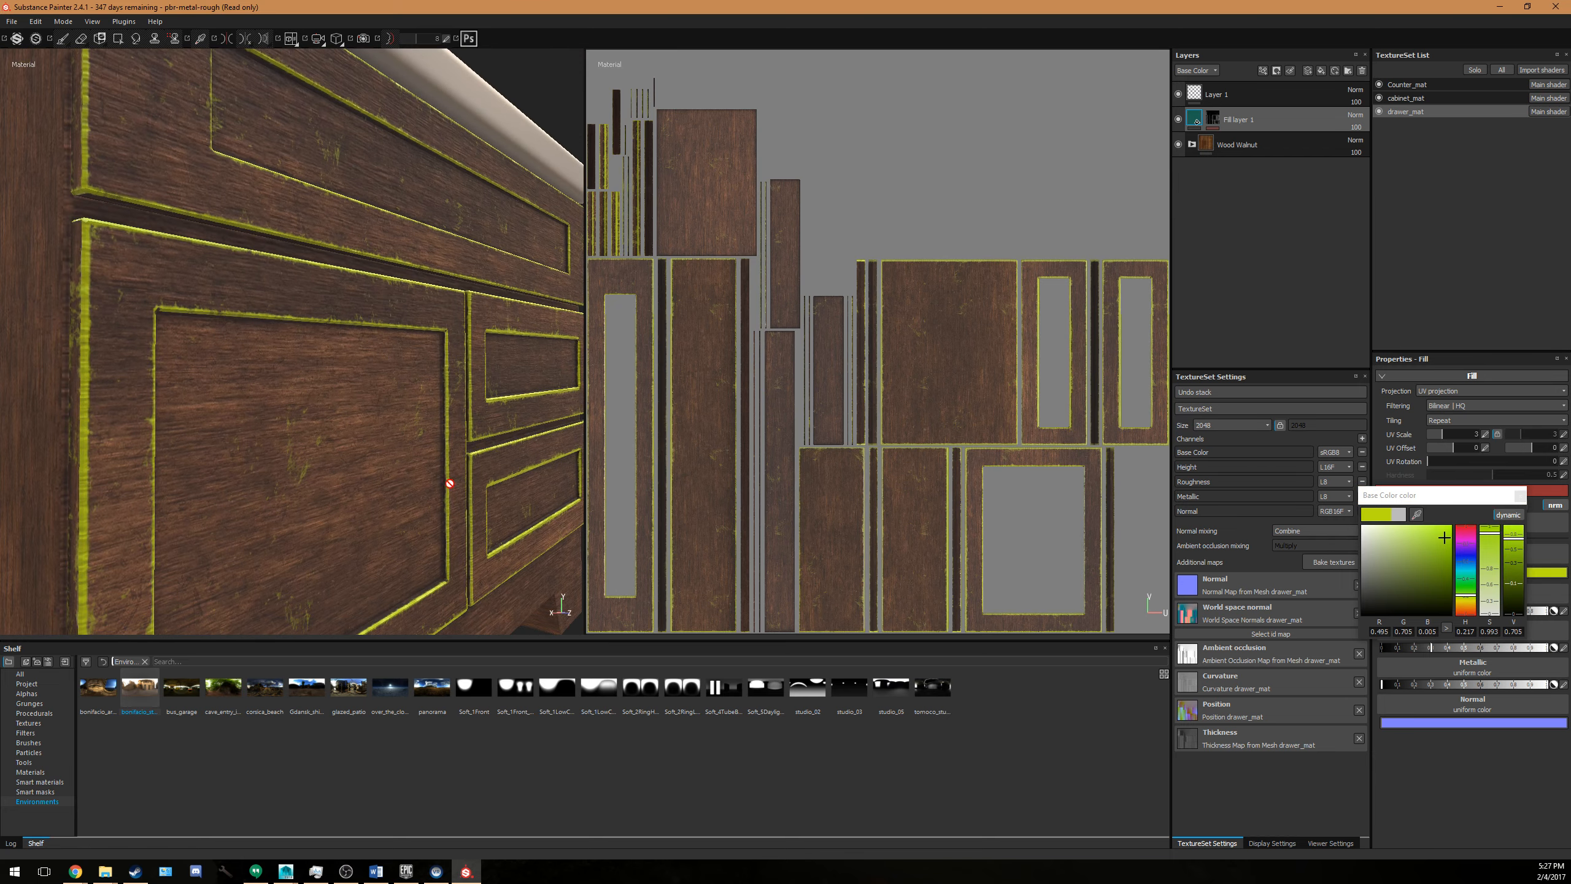
Open the settings of the MG Metal Edge Wear generator on the fill layer's mask and look through its blending modes.
click(1214, 120)
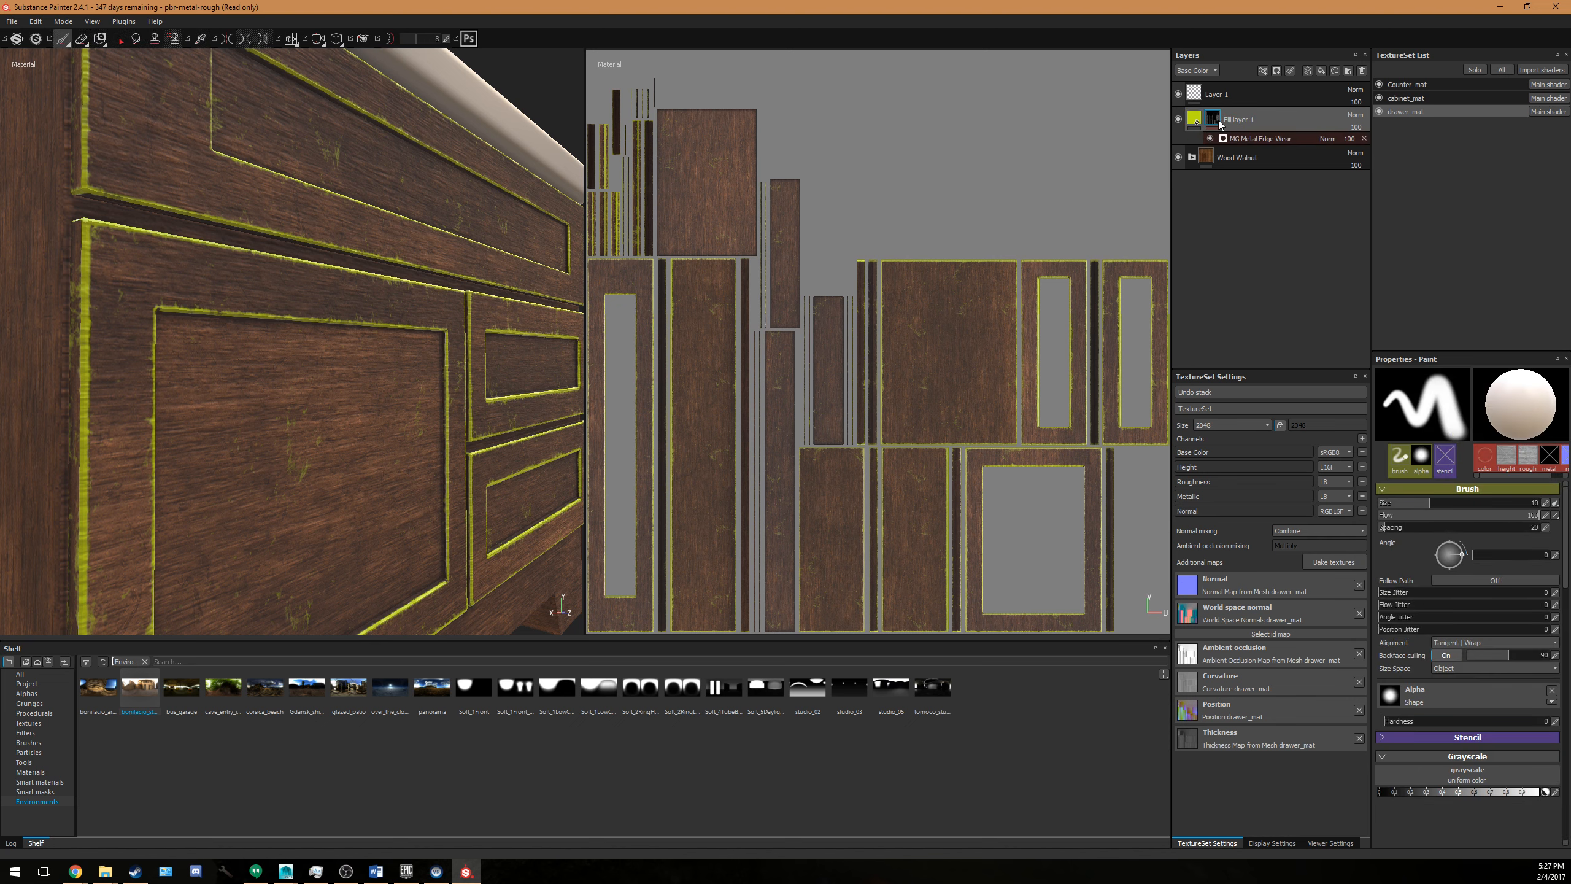
click(1277, 138)
click(1331, 138)
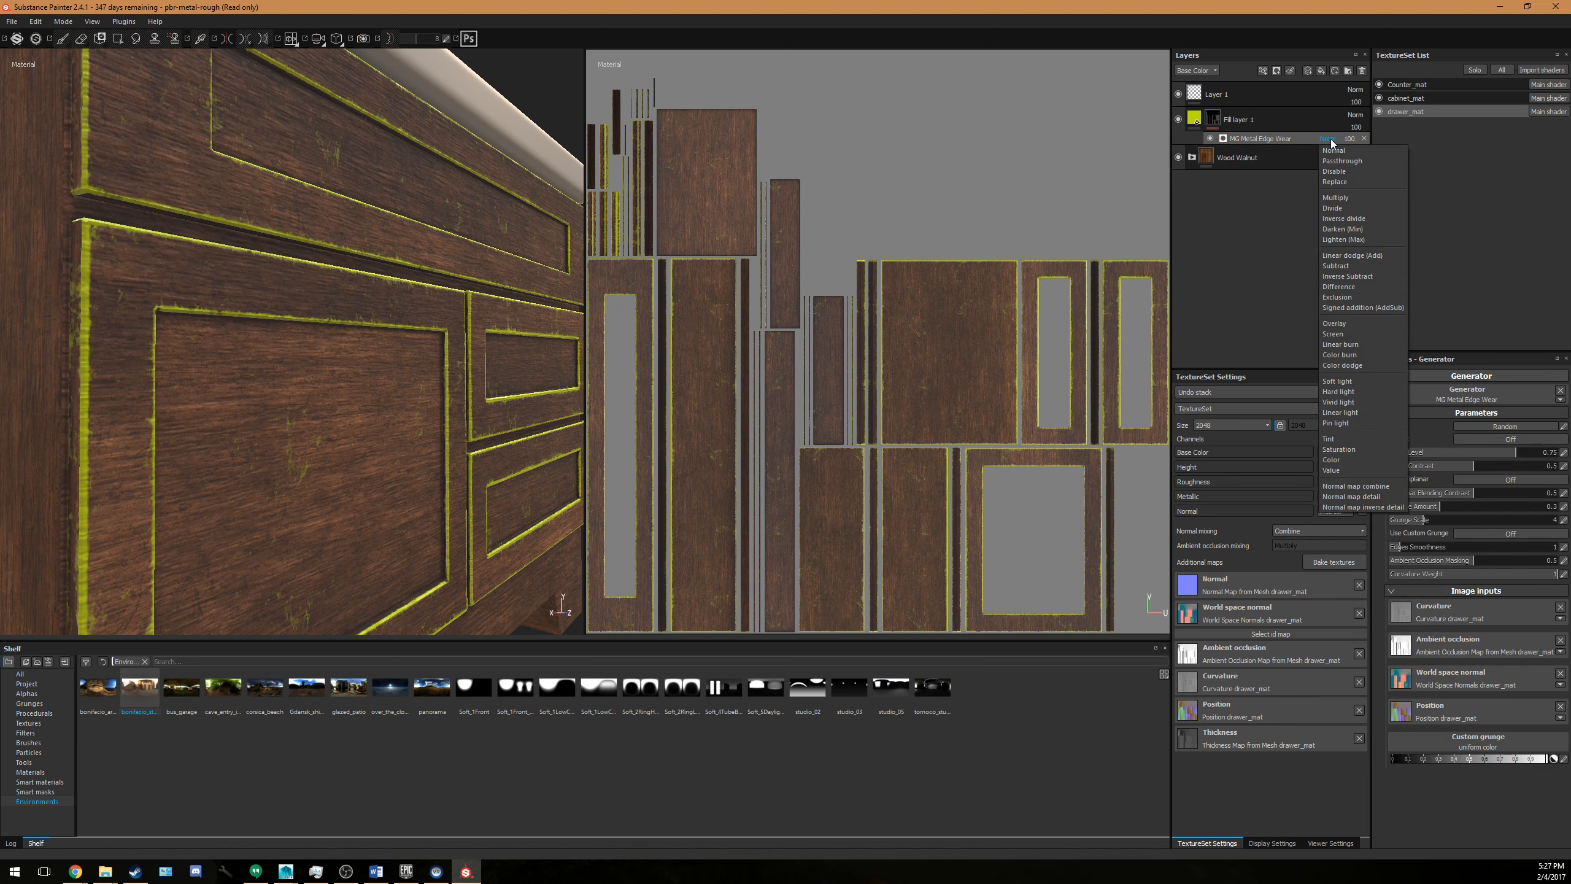
click(1353, 139)
drag(1372, 152, 1420, 152)
Examine the yellow-green edge wear across the whole cabinet and up close on the door and drawer fronts.
alt+drag(441, 267, 445, 311)
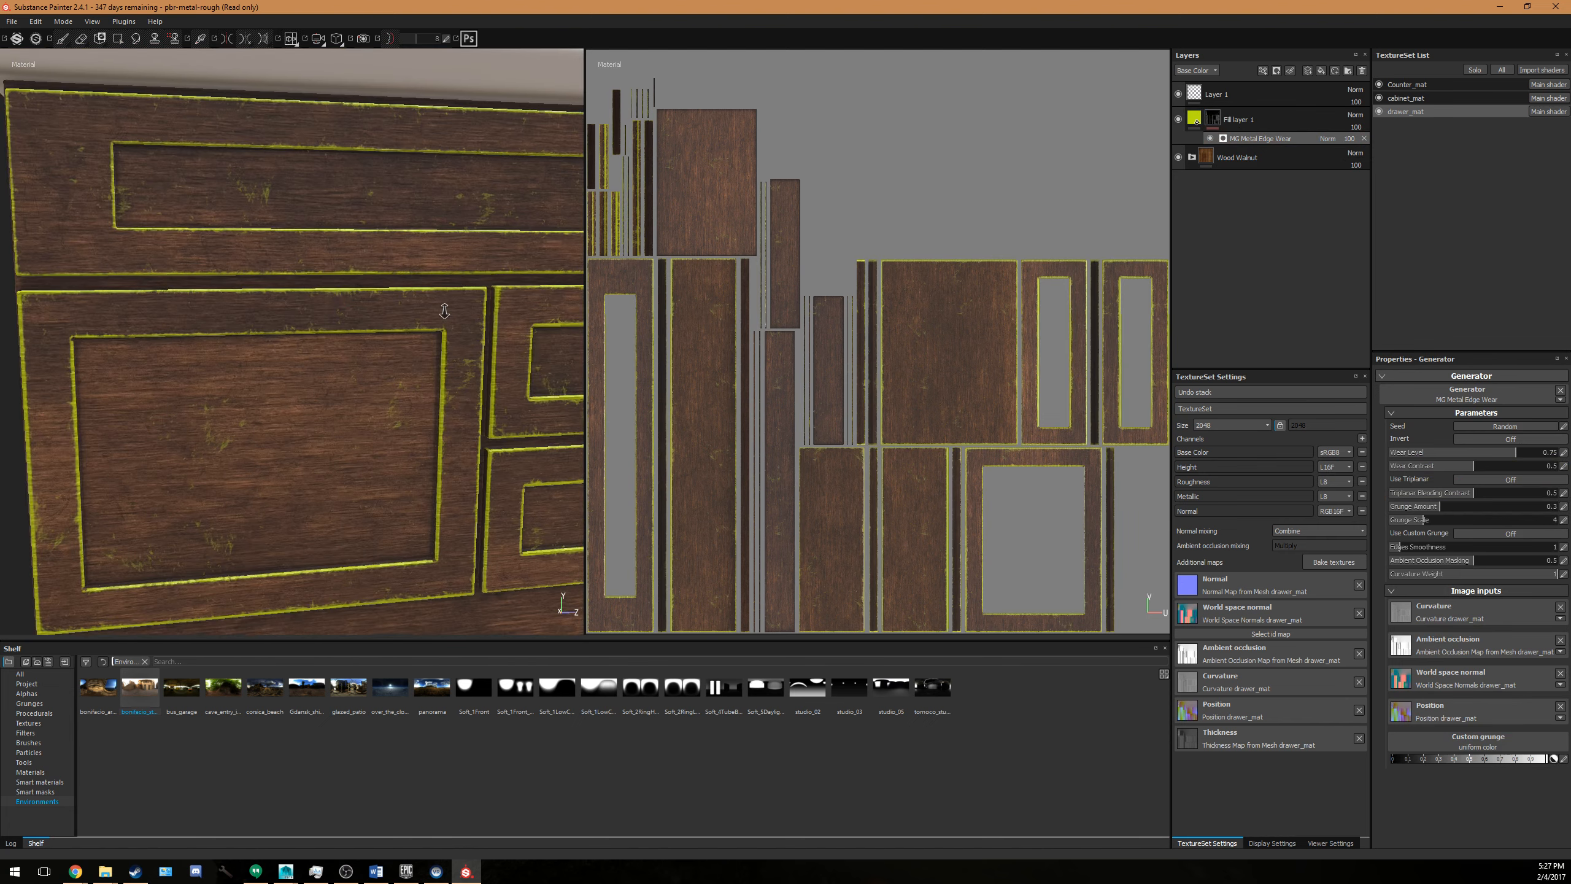
alt+right_drag(445, 311, 71, 335)
alt+drag(71, 334, 173, 414)
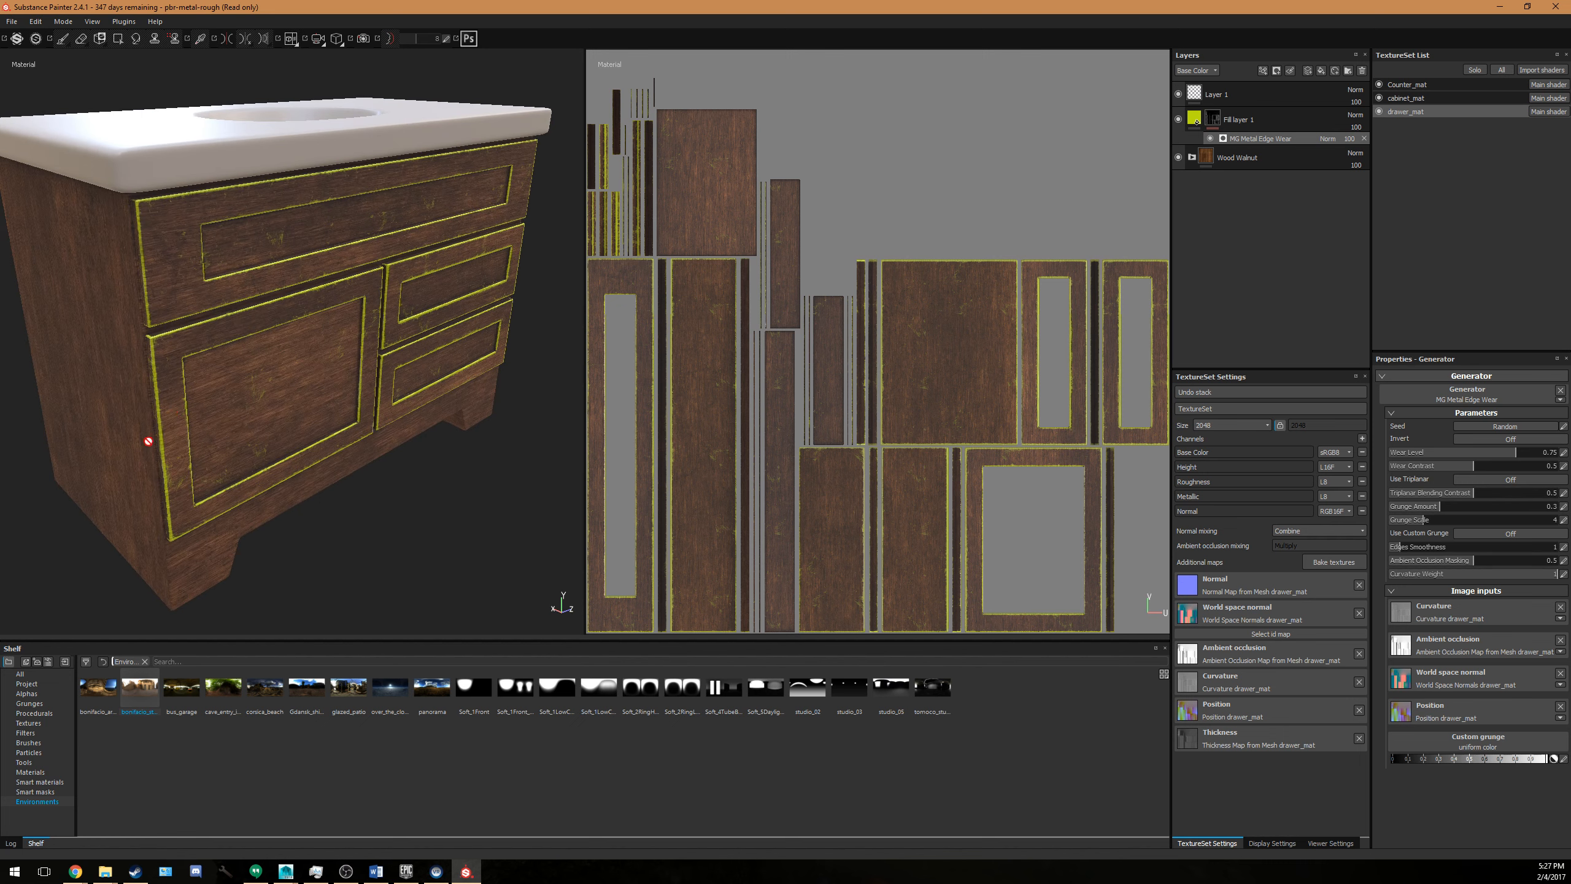
alt+drag(148, 441, 201, 453)
alt+right_drag(201, 452, 362, 499)
alt+drag(362, 499, 378, 361)
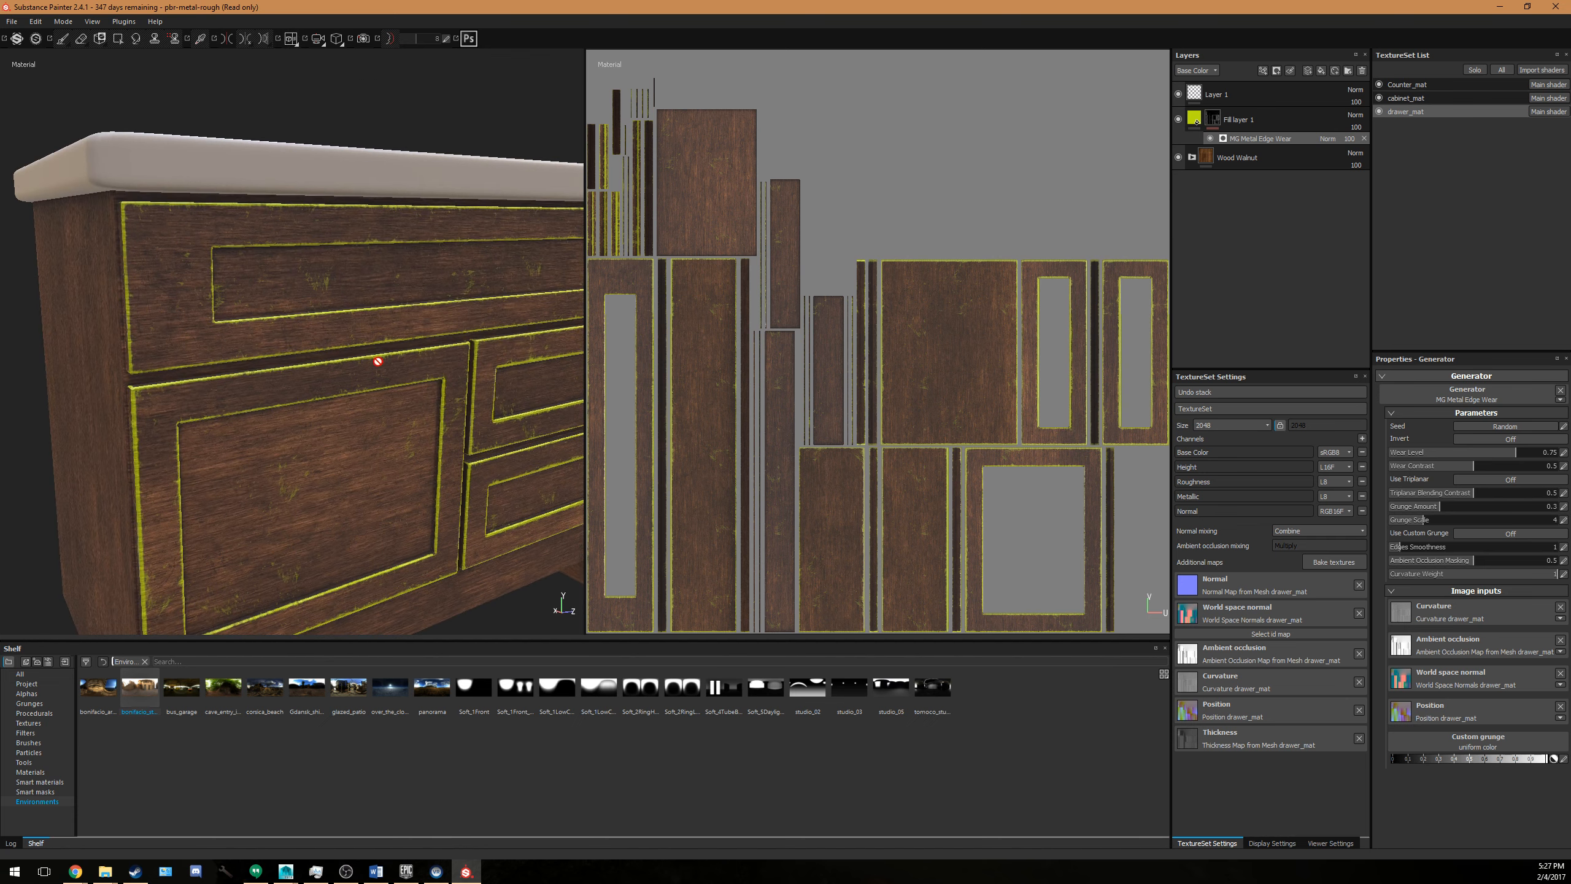
alt+drag(342, 410, 309, 386)
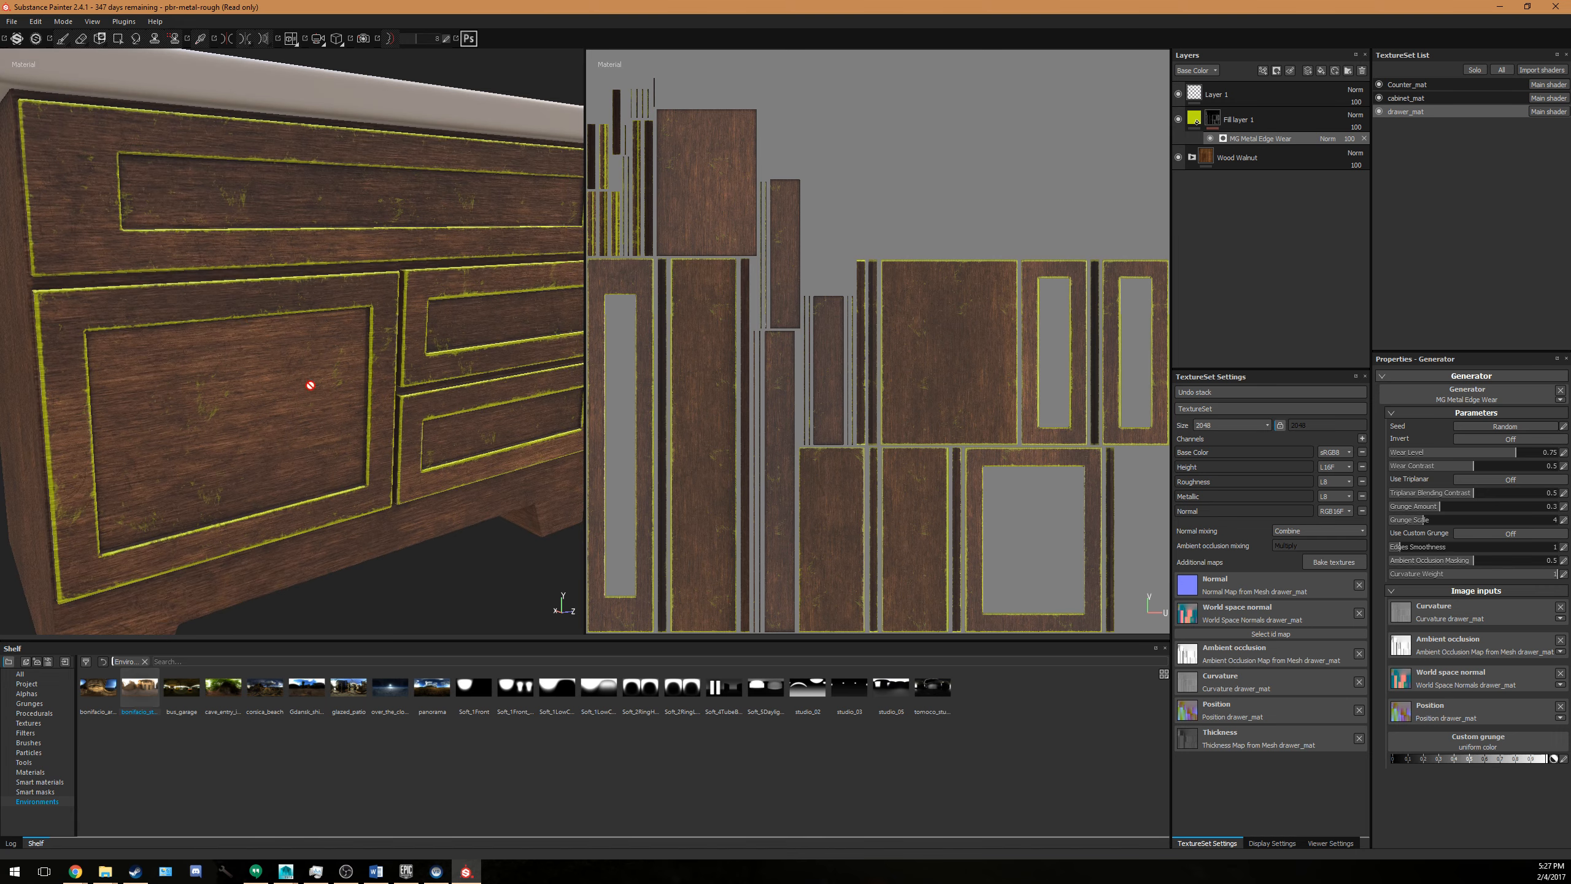
alt+right_drag(309, 386, 93, 655)
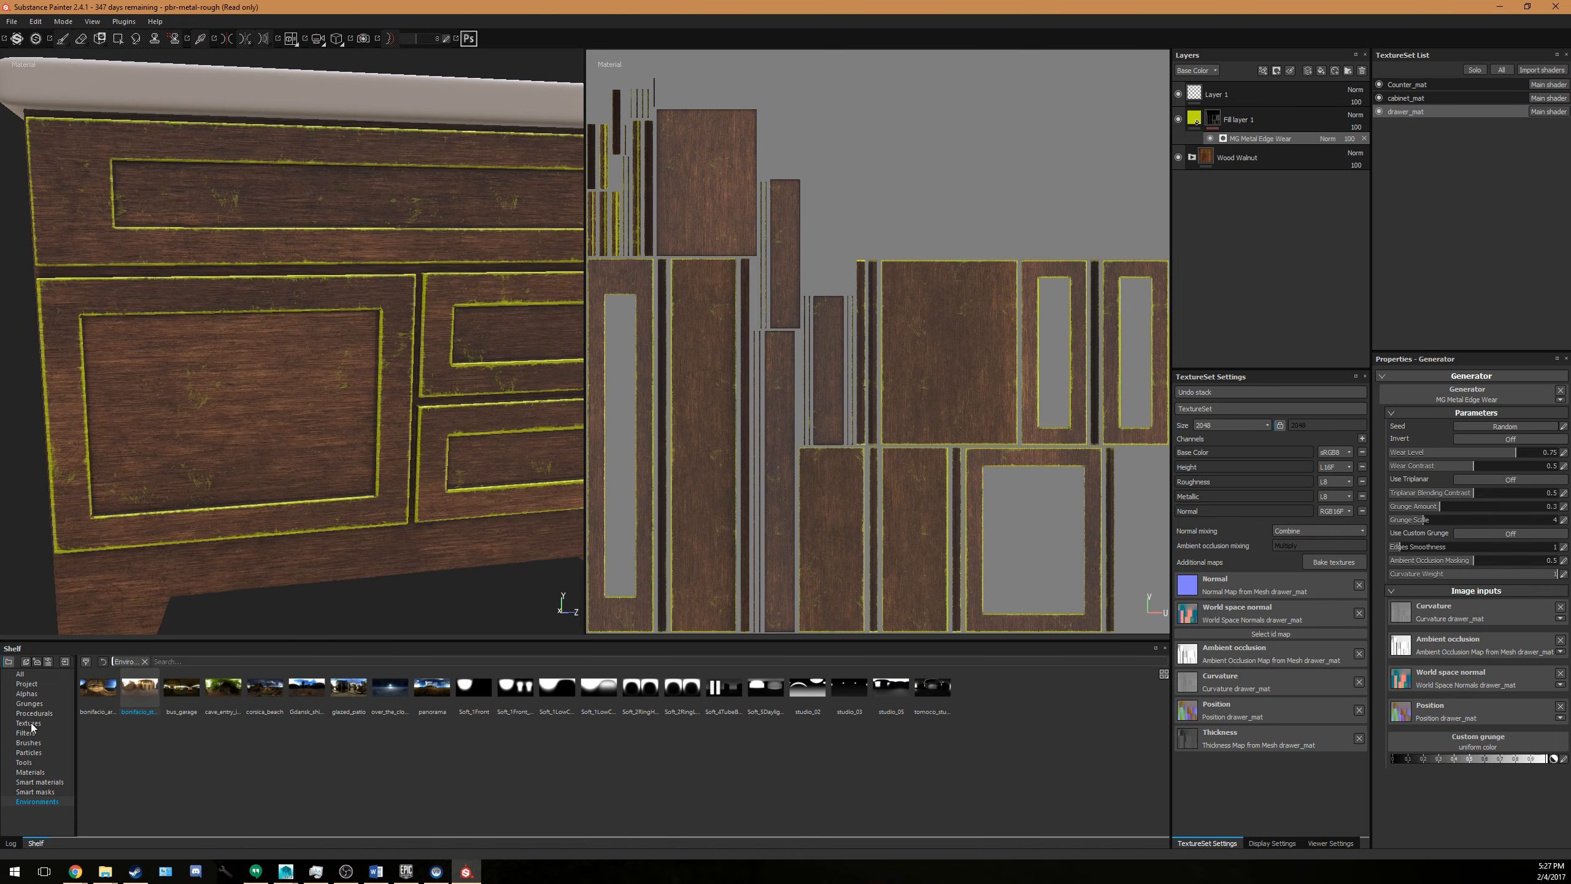
Select Layer 1, assign the Sign Dog alpha to the paint brush and enlarge the brush to about 51.
click(26, 683)
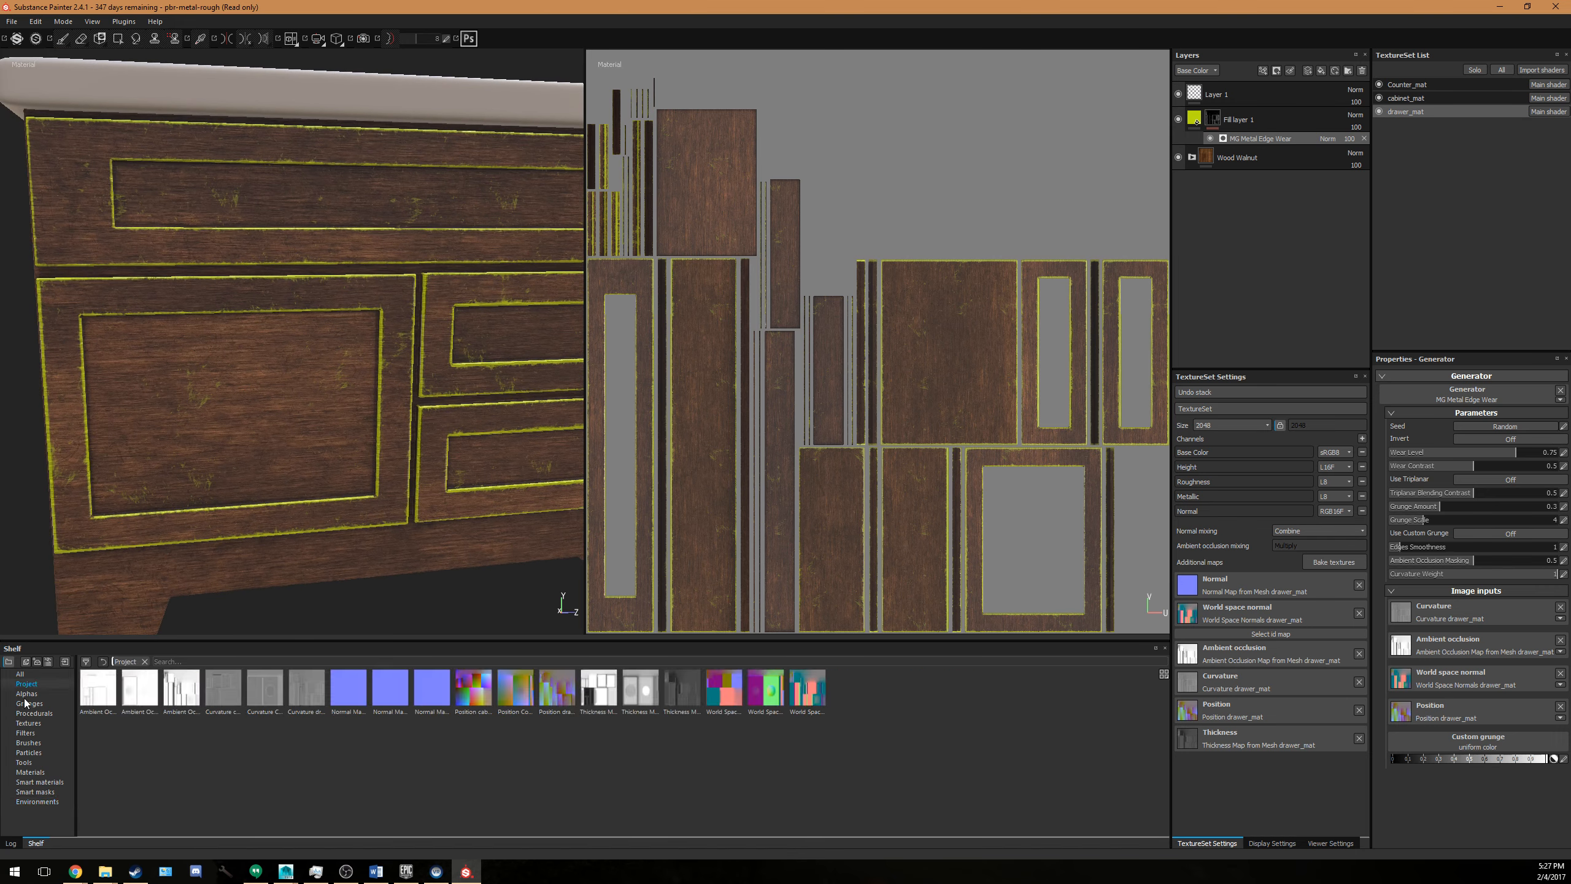
click(26, 694)
scroll(404, 798, down, 2)
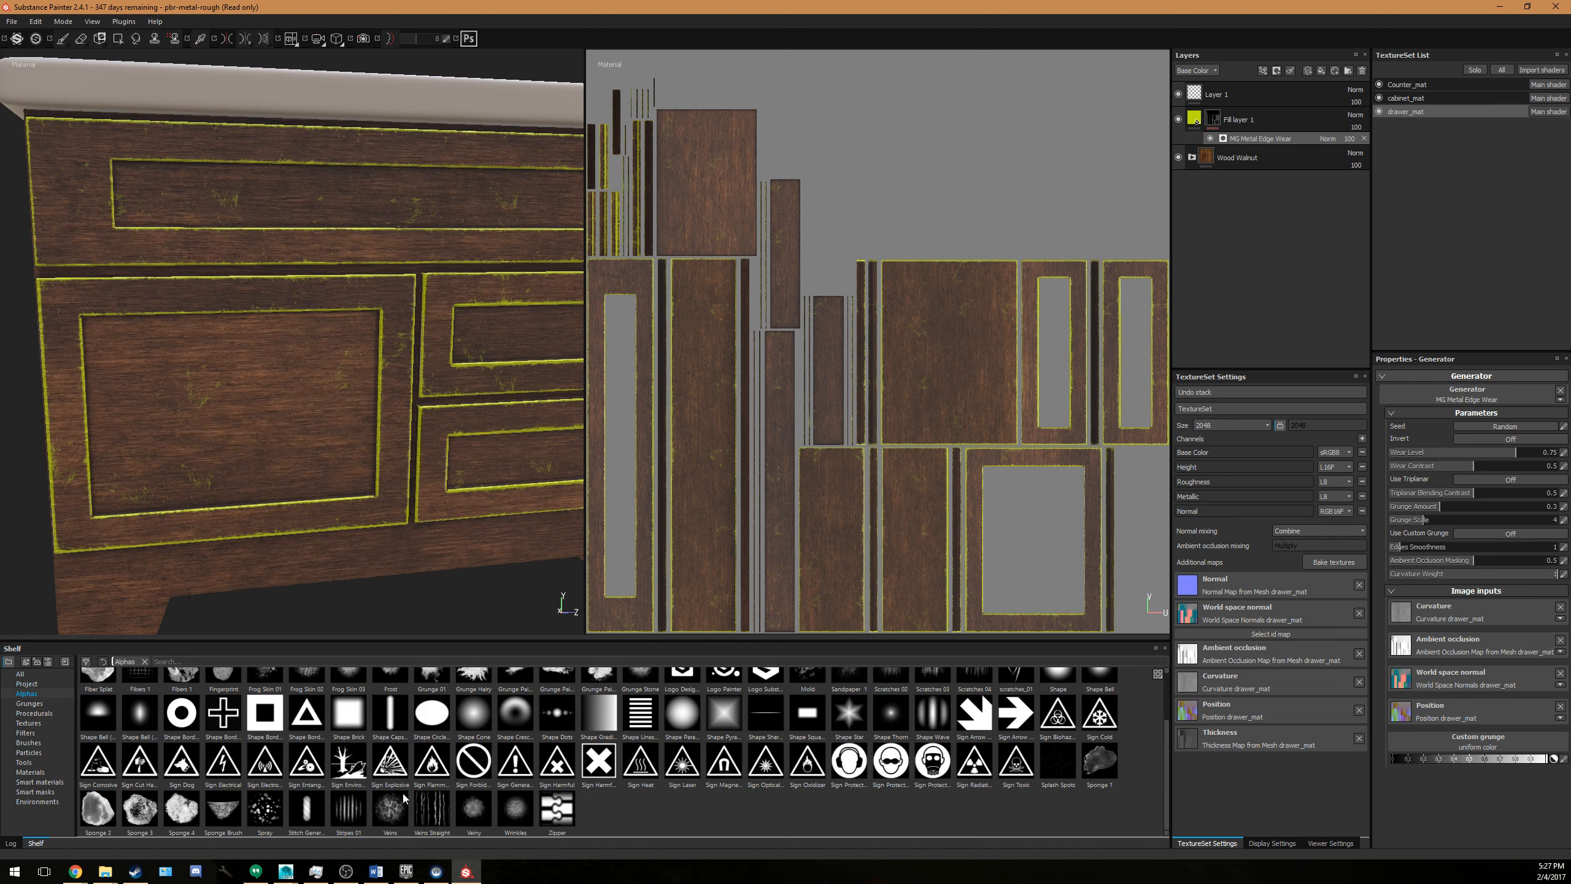
alt+drag(314, 461, 246, 389)
click(1252, 98)
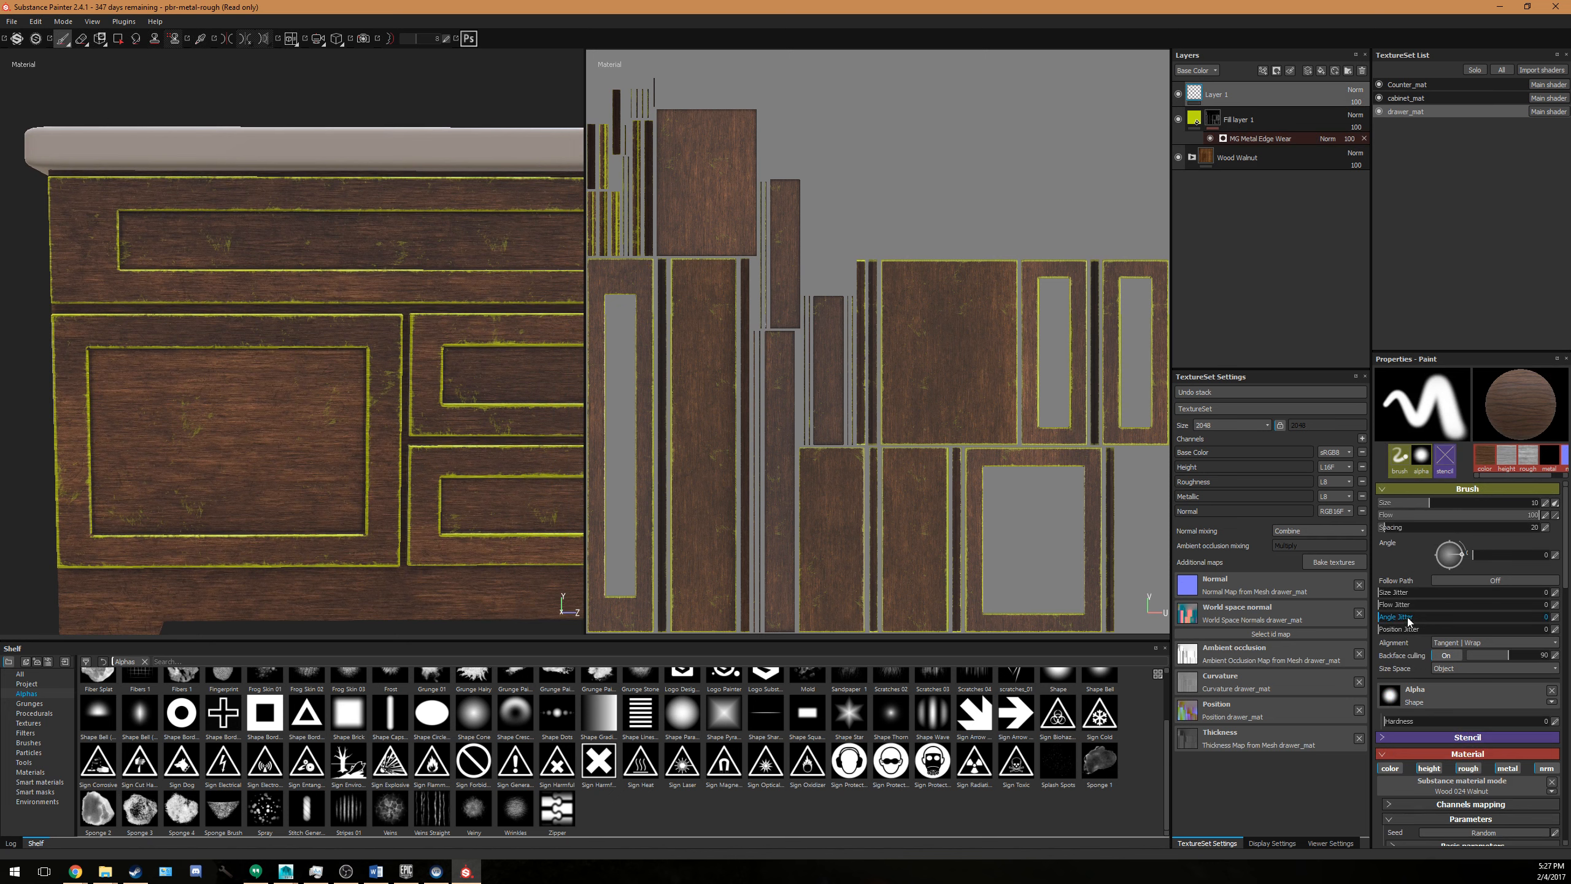
scroll(1412, 621, down, 2)
scroll(1431, 620, up, 2)
click(183, 764)
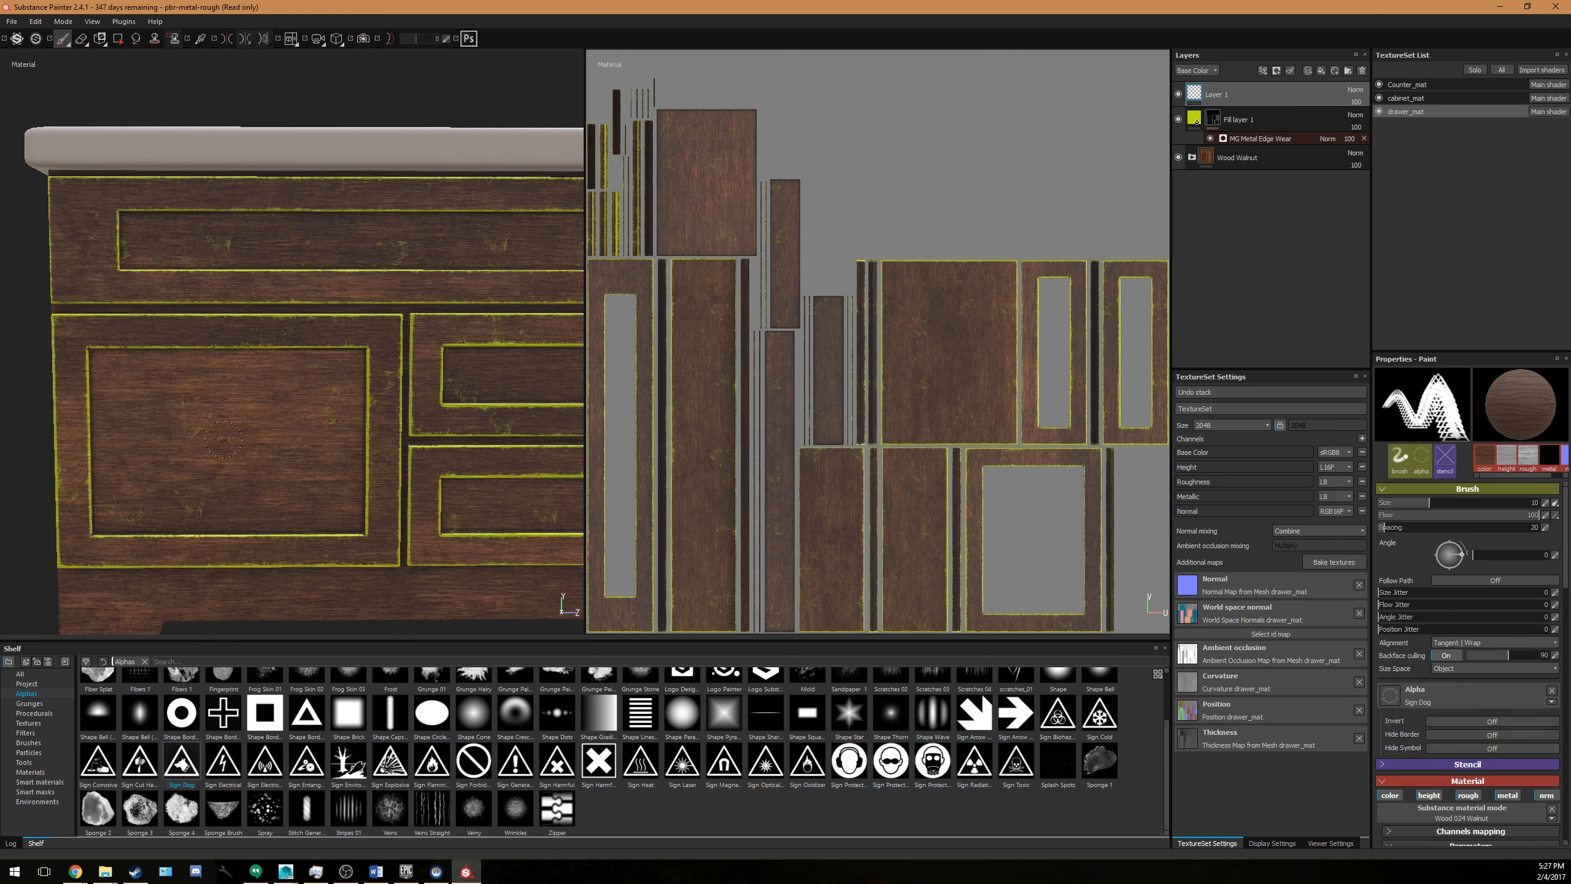
mouse_move(205, 460)
ctrl+right_down()
mouse_move(373, 460)
mouse_move(215, 432)
ctrl+right_up()
Browse the shelf's materials and choose Damaged_Tile as the brush material.
click(29, 684)
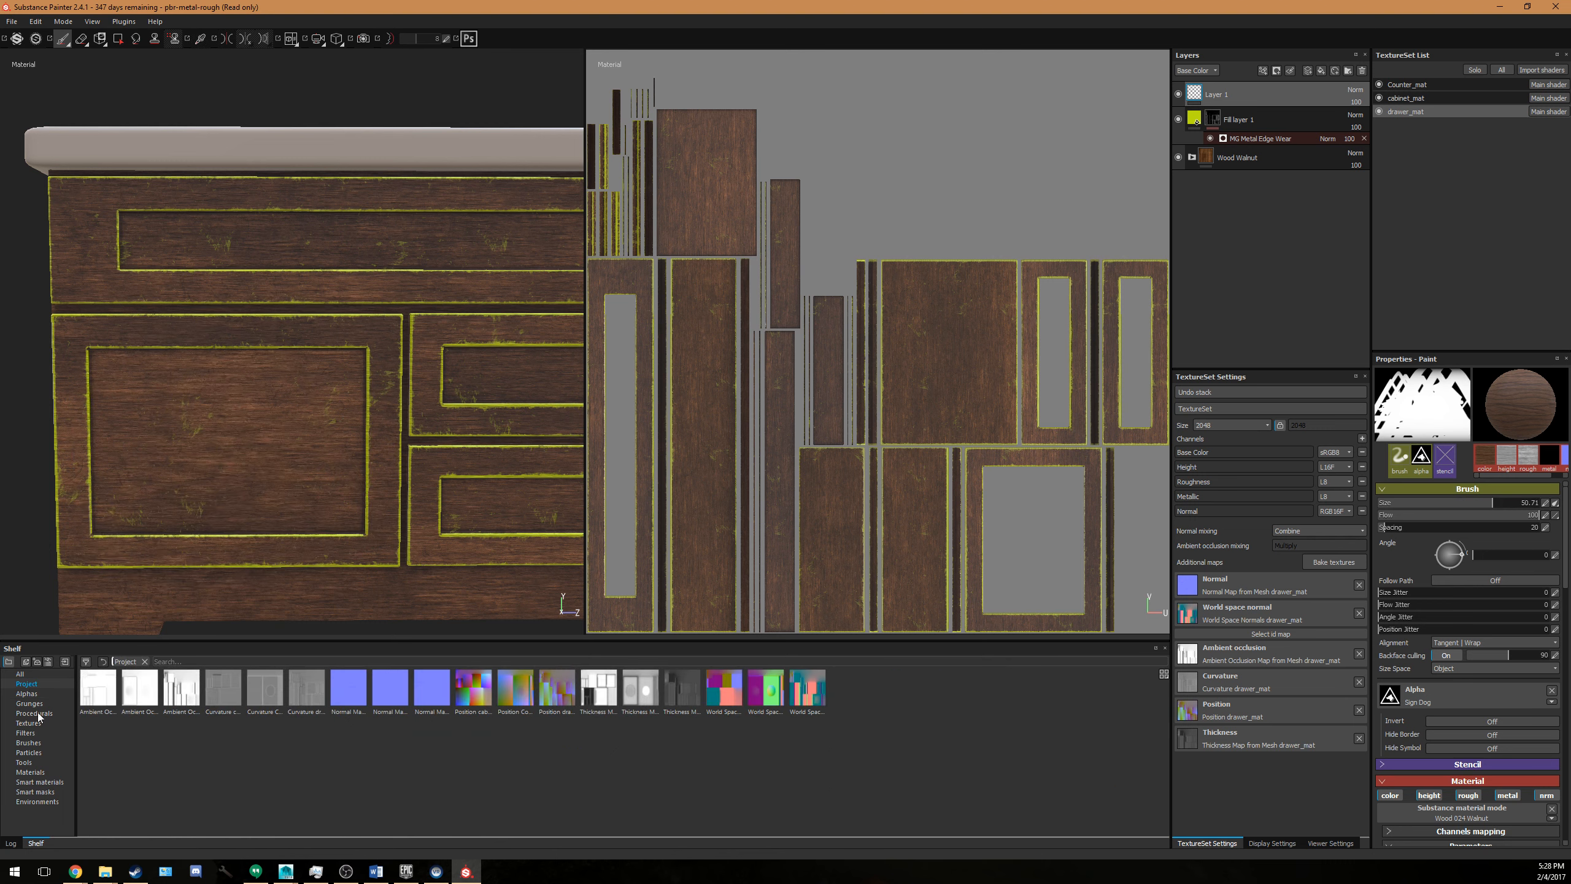
click(32, 723)
click(29, 764)
click(31, 772)
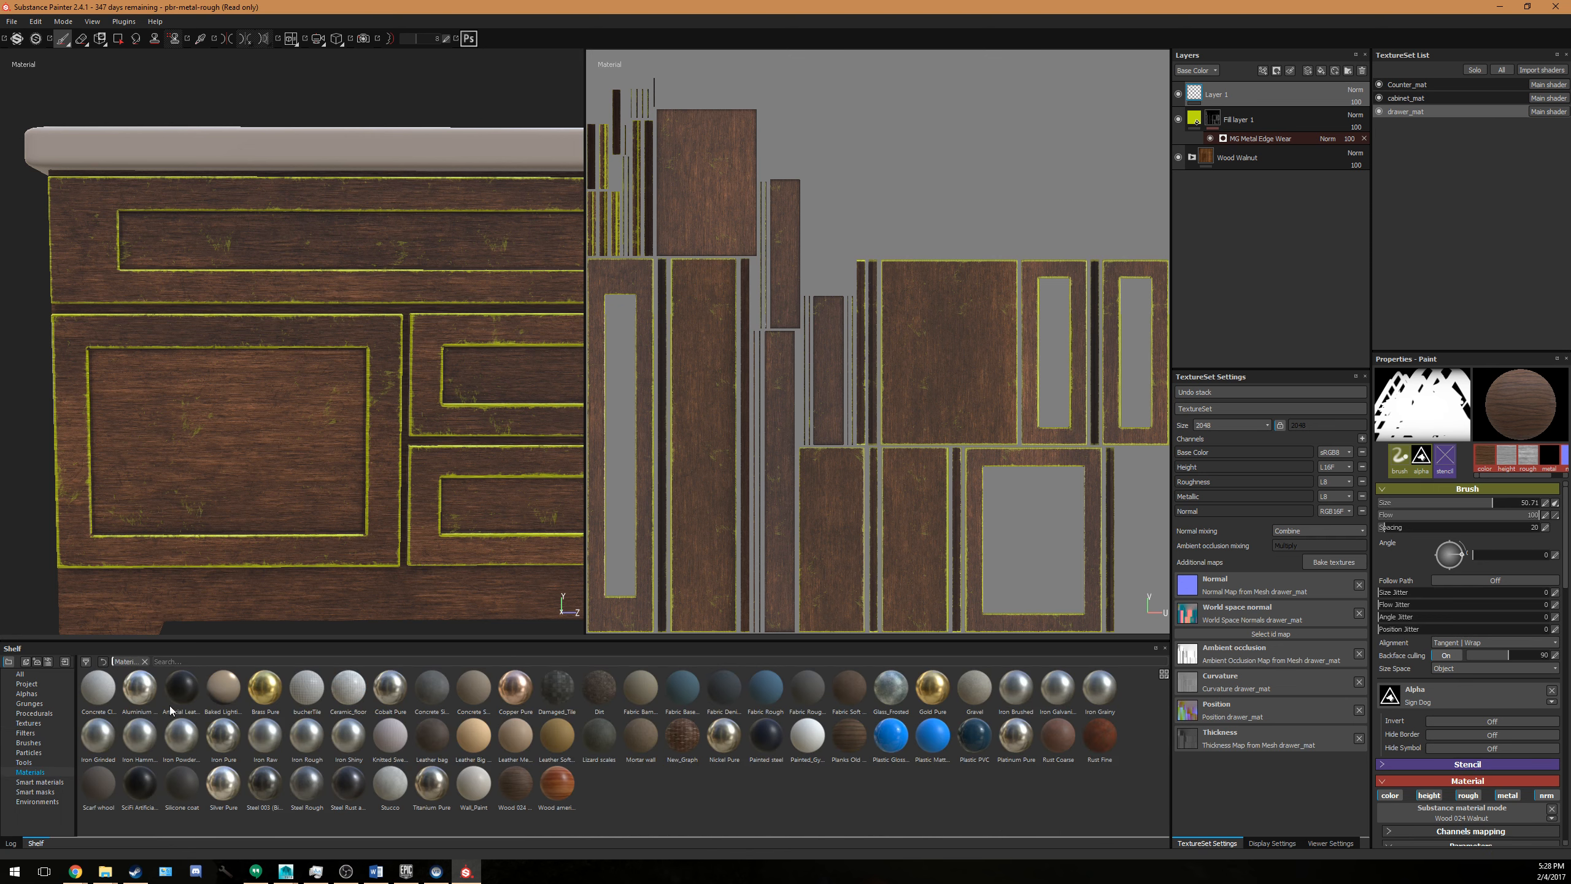
click(260, 699)
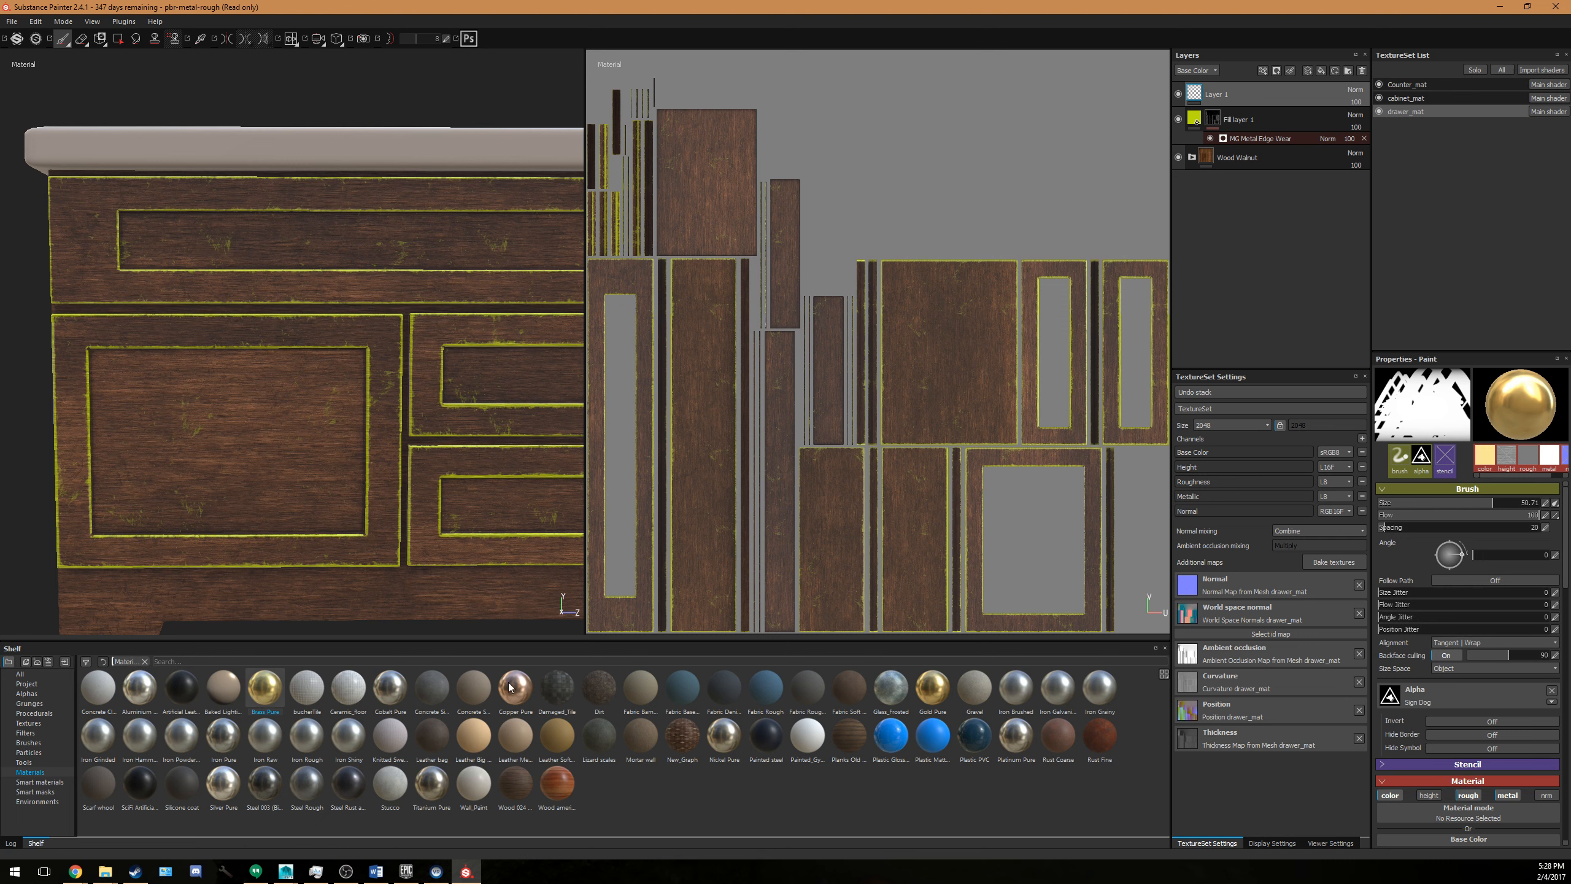
click(563, 691)
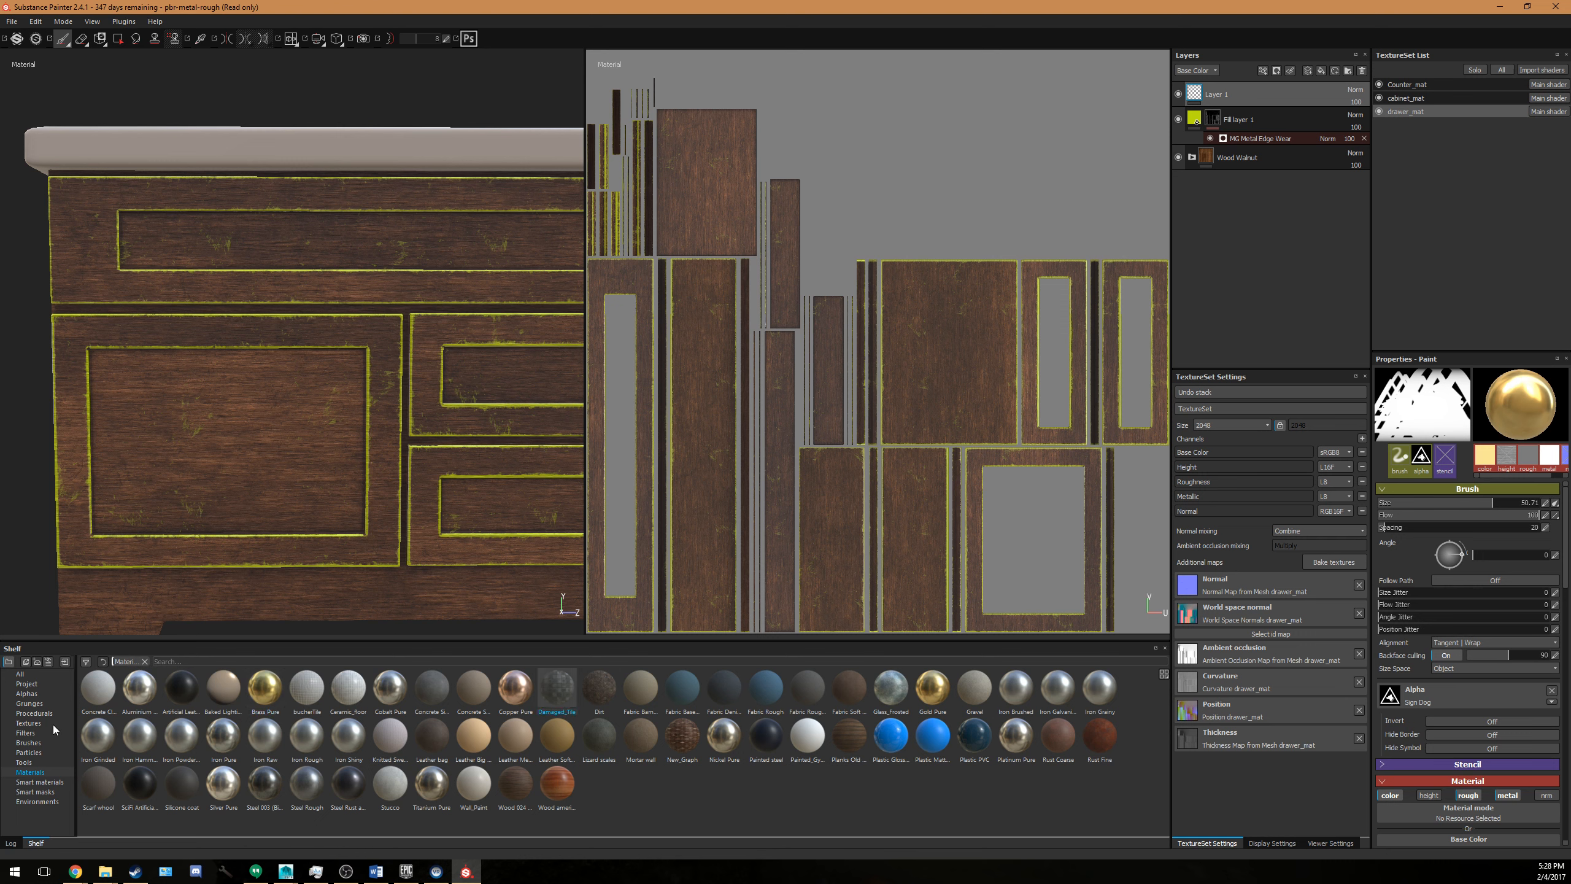
Stamp the dog sign onto the large lower door panel at brush size 57.45 and check it up close.
mouse_move(209, 438)
ctrl+right_down()
mouse_move(260, 438)
mouse_move(221, 438)
ctrl+right_up()
mouse_move(224, 438)
alt+mouse_down()
mouse_move(226, 409)
mouse_move(176, 498)
mouse_move(129, 512)
alt+mouse_up()
click(220, 442)
click(220, 443)
alt+right_drag(129, 513, 296, 491)
alt+middle_drag(296, 491, 343, 516)
alt+right_drag(344, 517, 414, 493)
alt+drag(414, 493, 455, 478)
alt+right_drag(454, 477, 331, 495)
alt+middle_drag(331, 495, 337, 536)
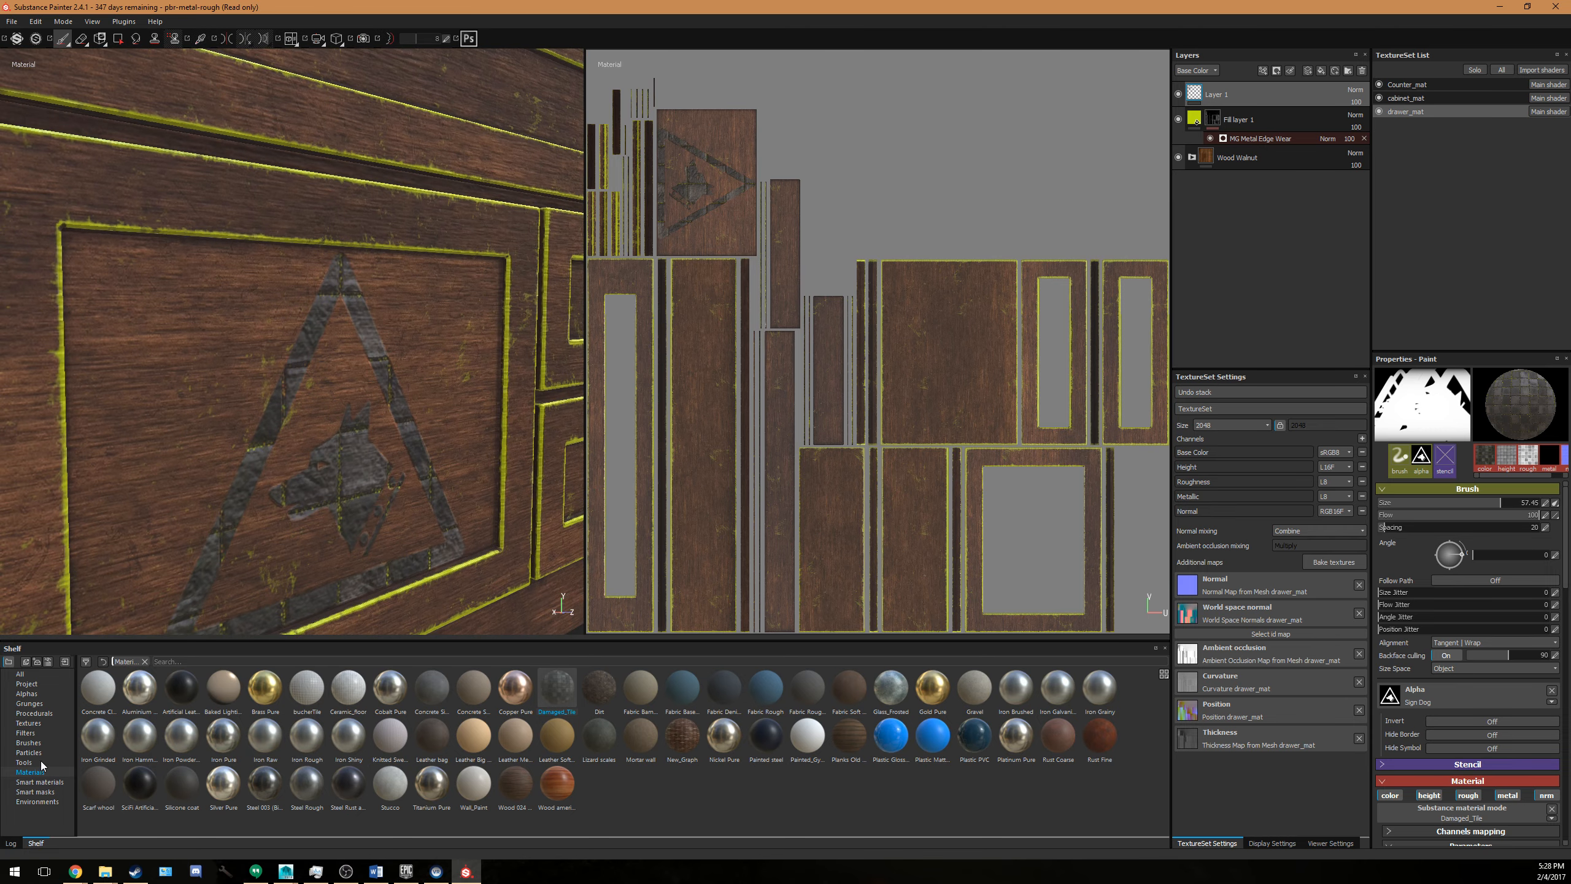
Look through the shelf's textures, procedurals and alphas, and check the stamped sign on the whole cabinet.
click(29, 723)
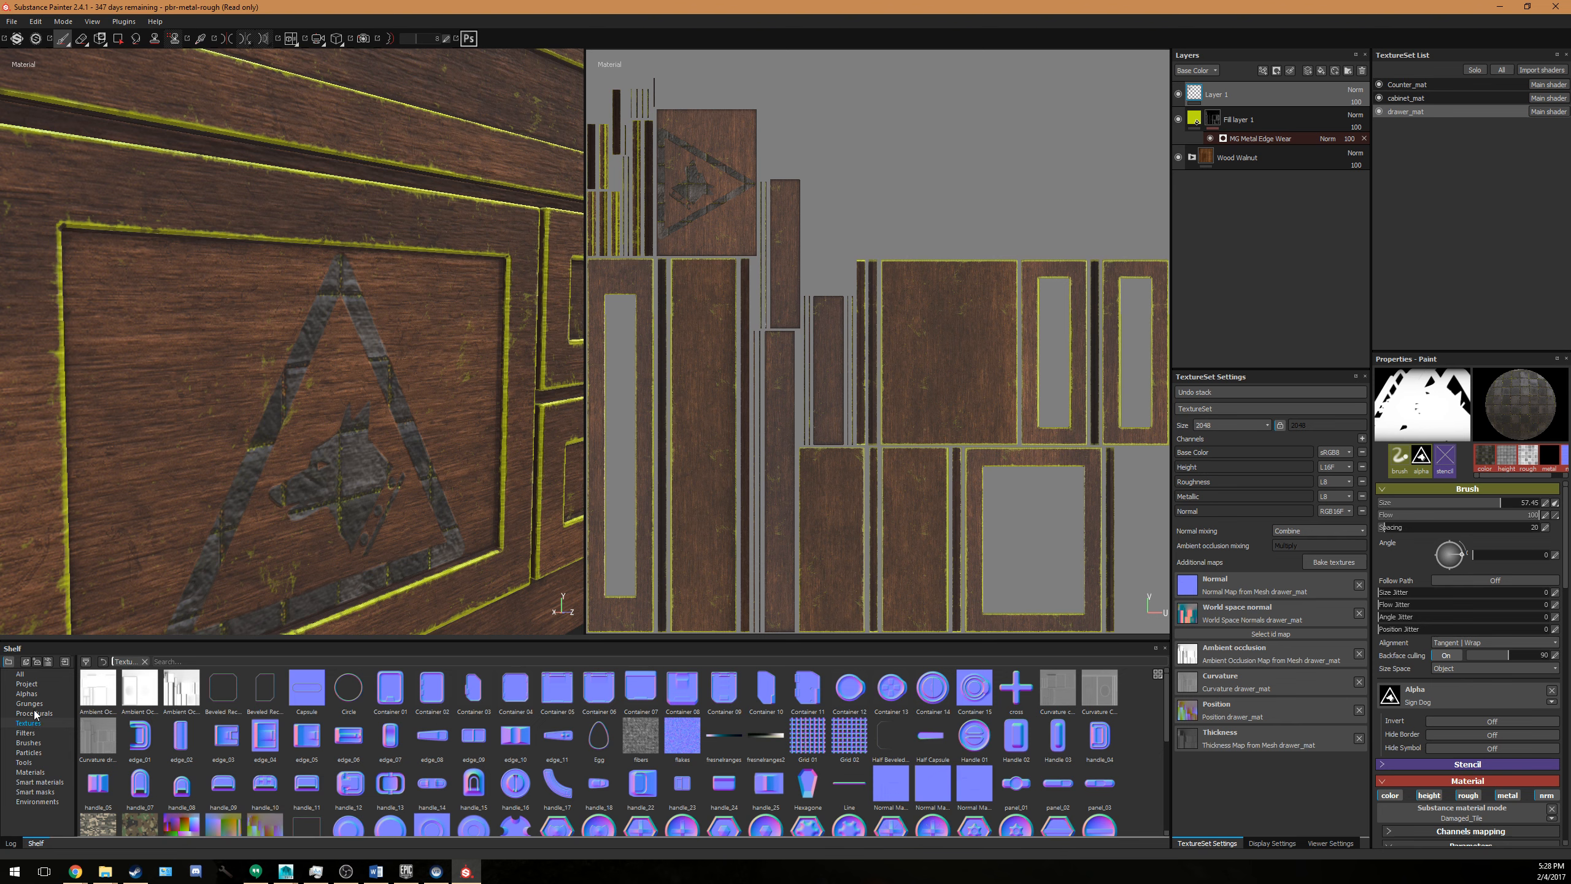
scroll(288, 744, down, 2)
click(33, 714)
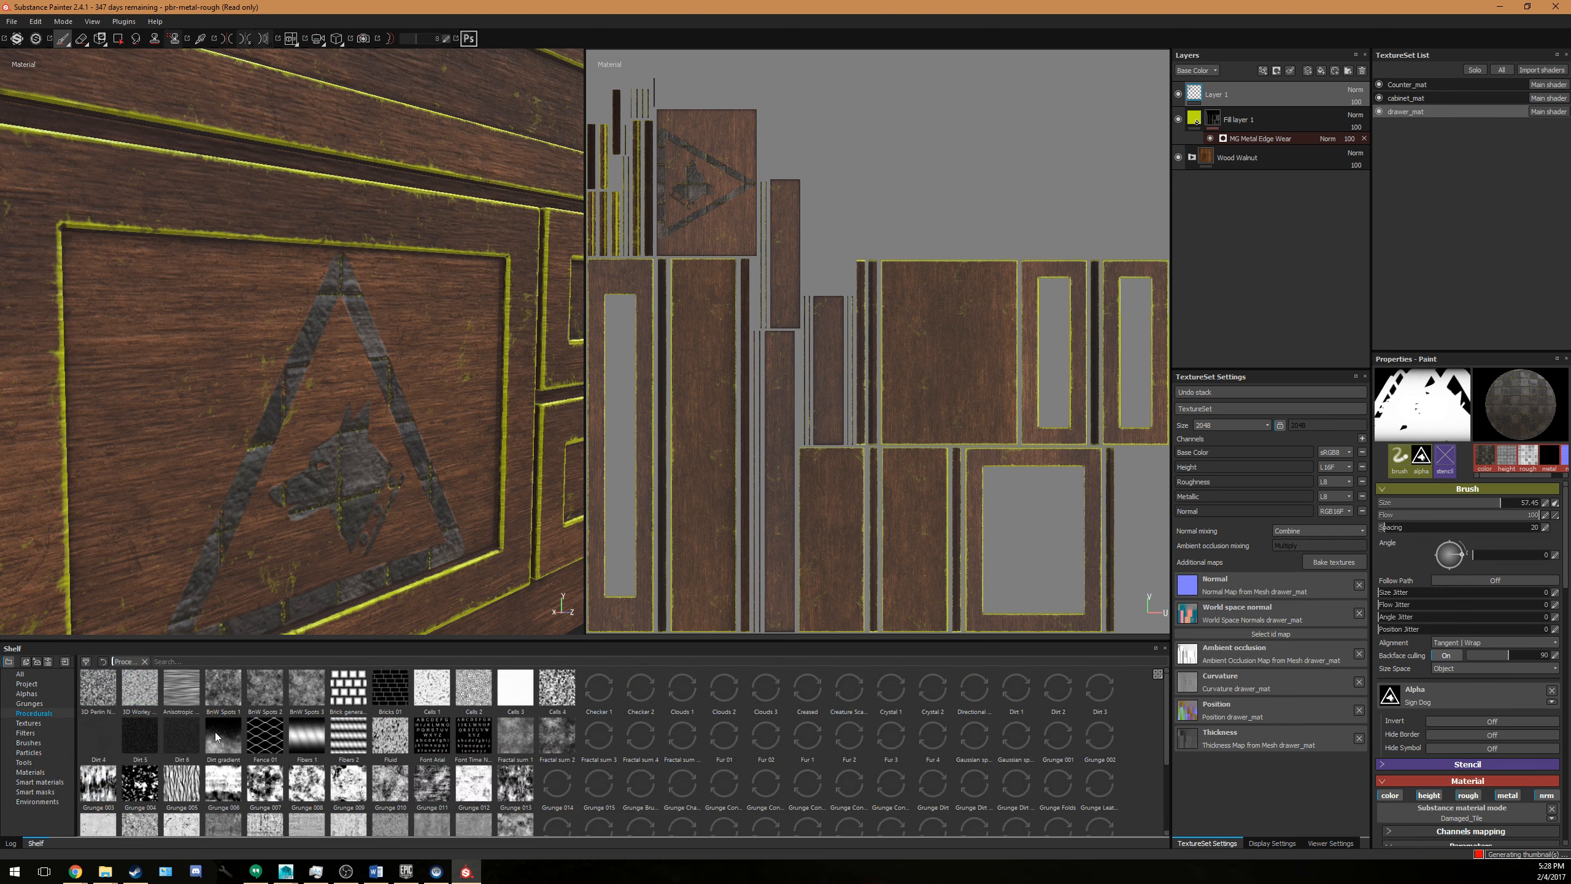
click(25, 692)
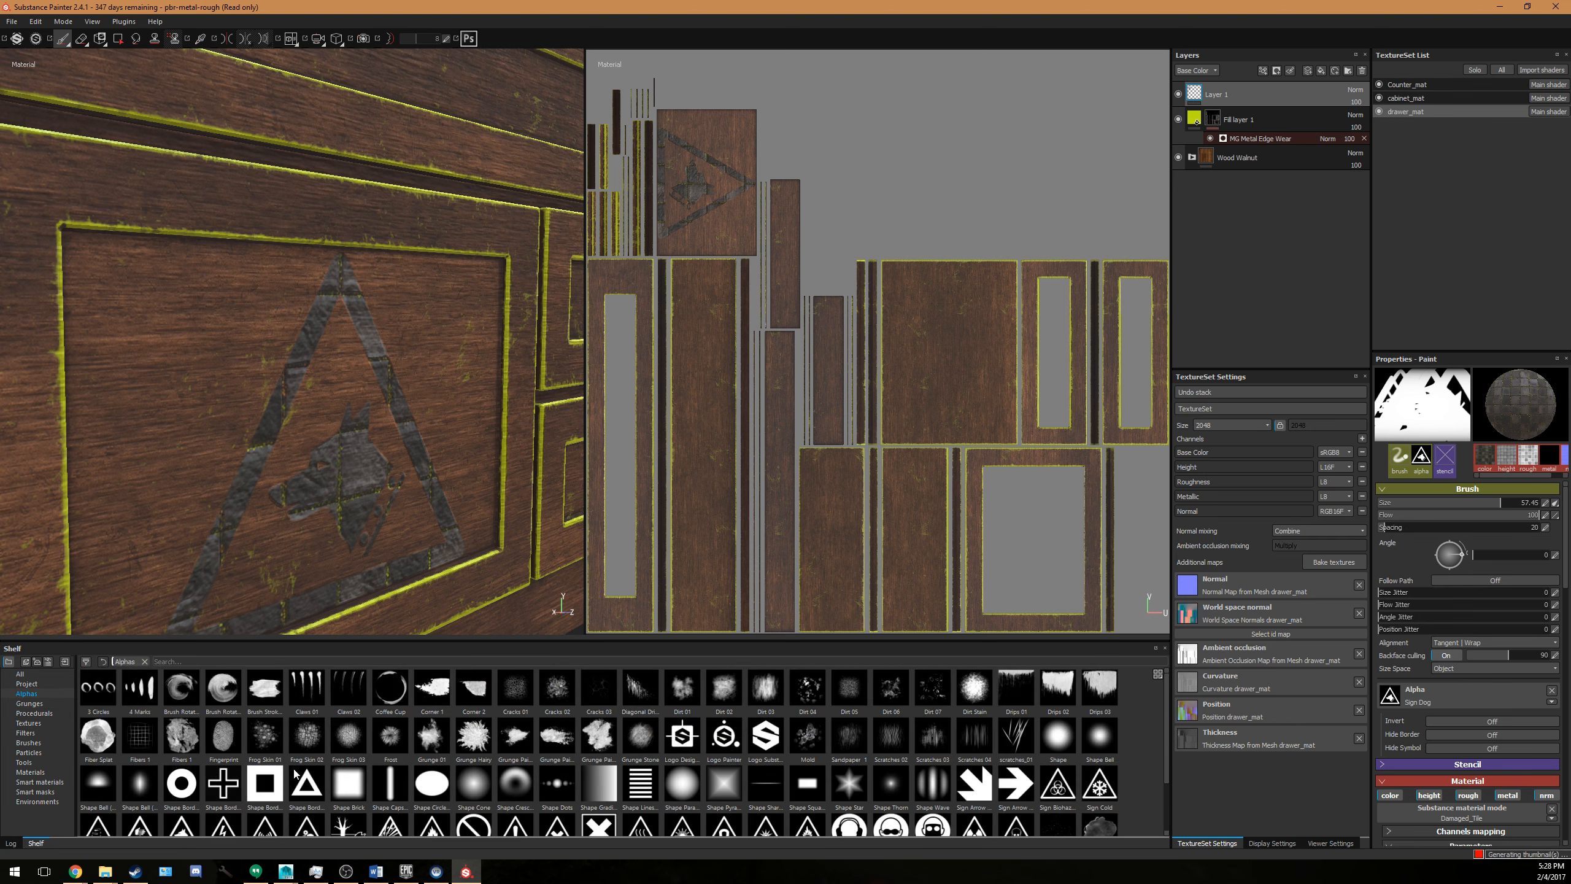
scroll(297, 775, down, 2)
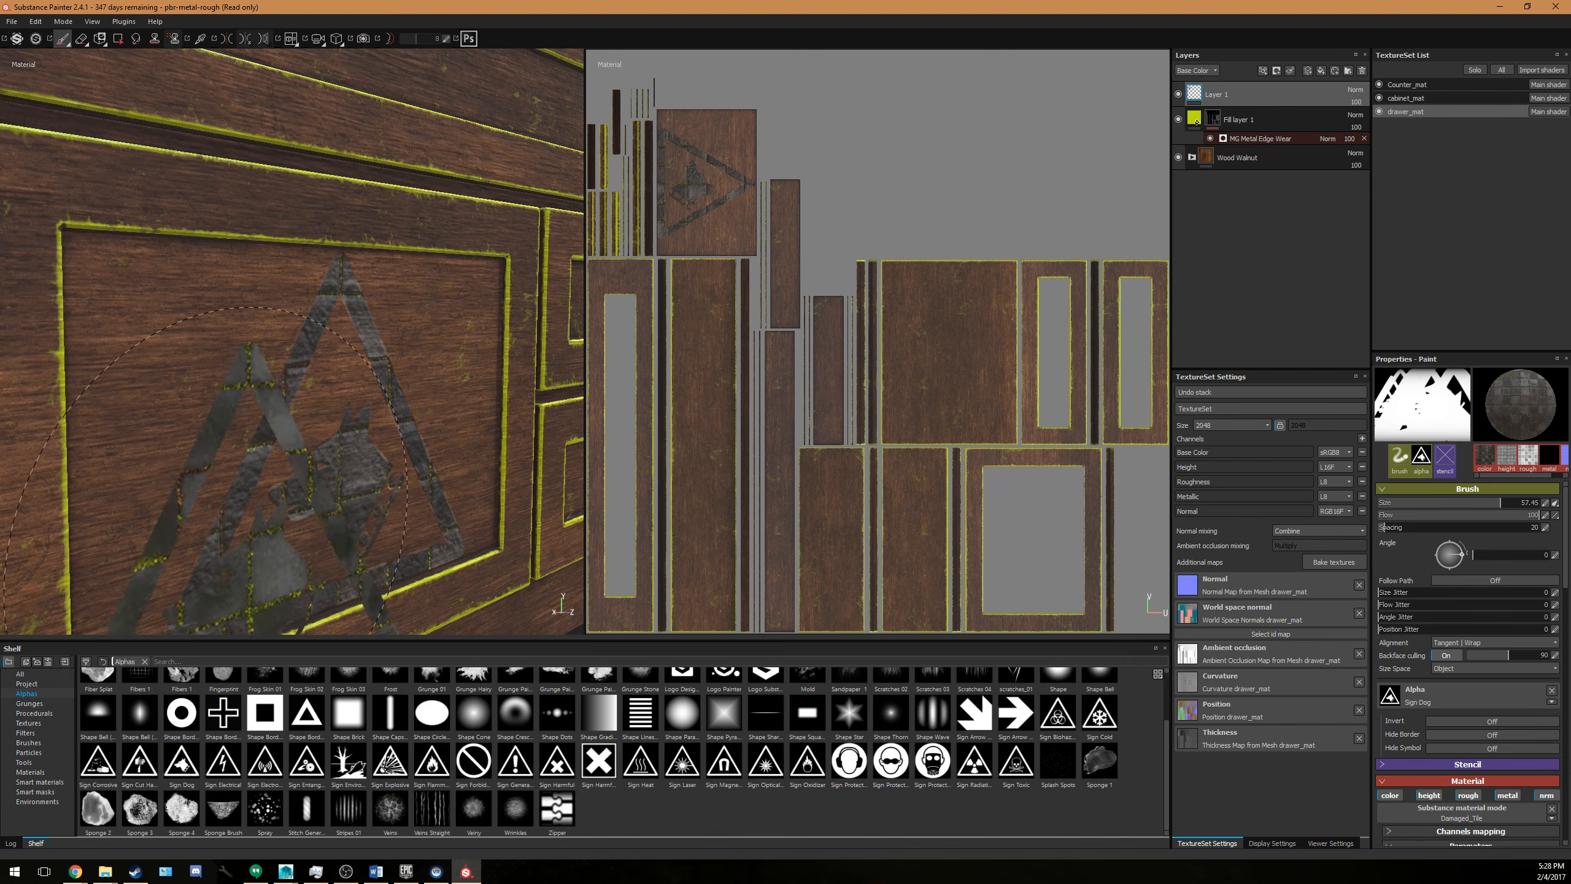
alt+right_drag(278, 495, 226, 449)
alt+drag(226, 448, 157, 425)
alt+right_drag(297, 421, 279, 387)
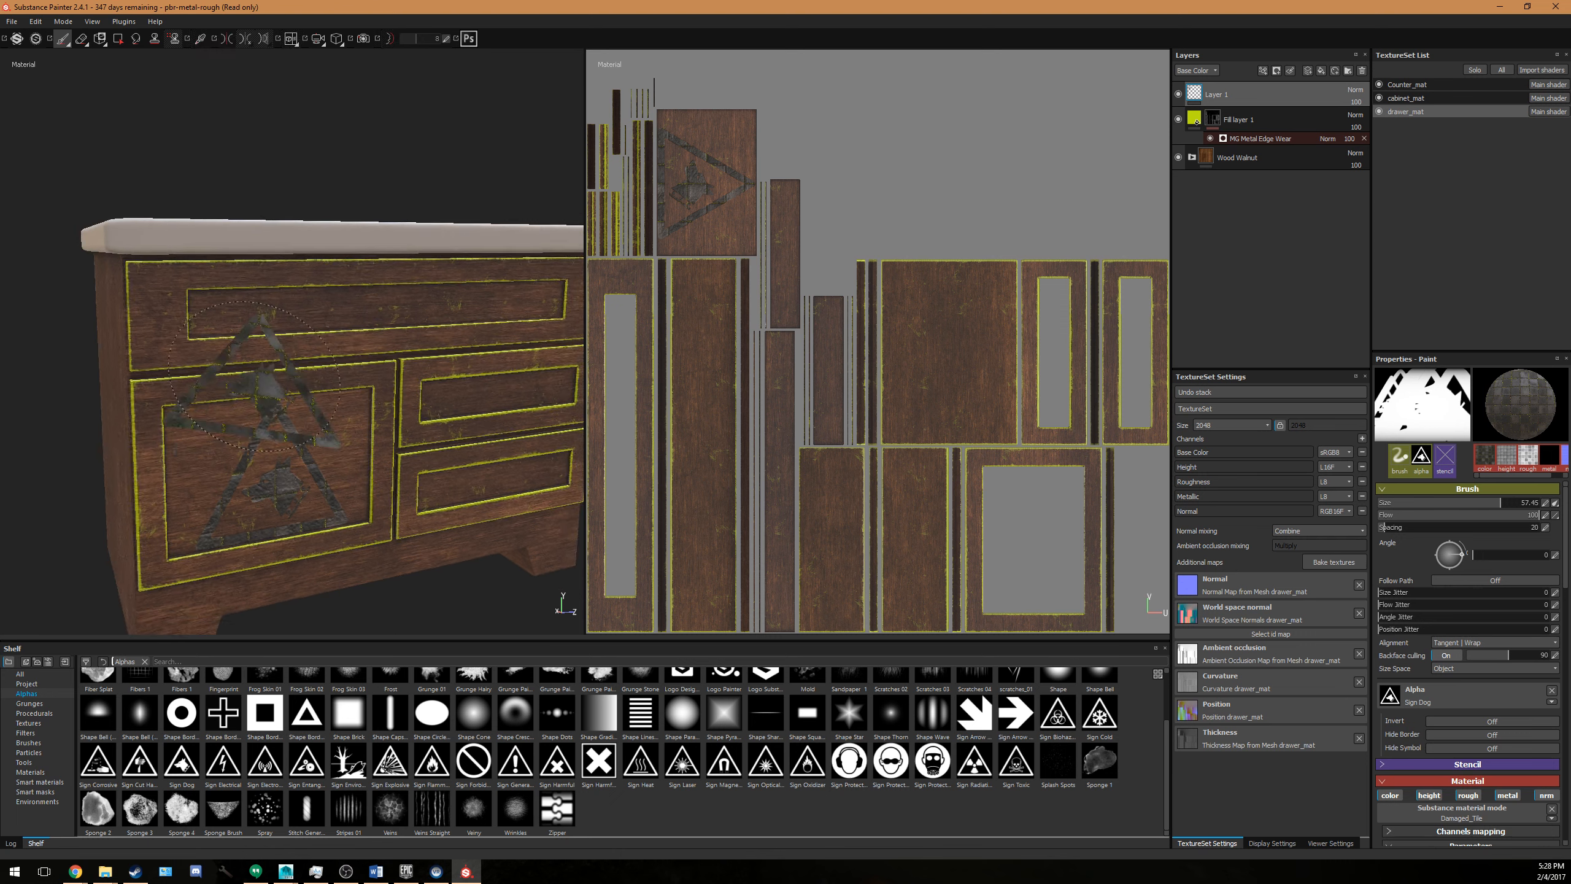
alt+drag(278, 387, 306, 507)
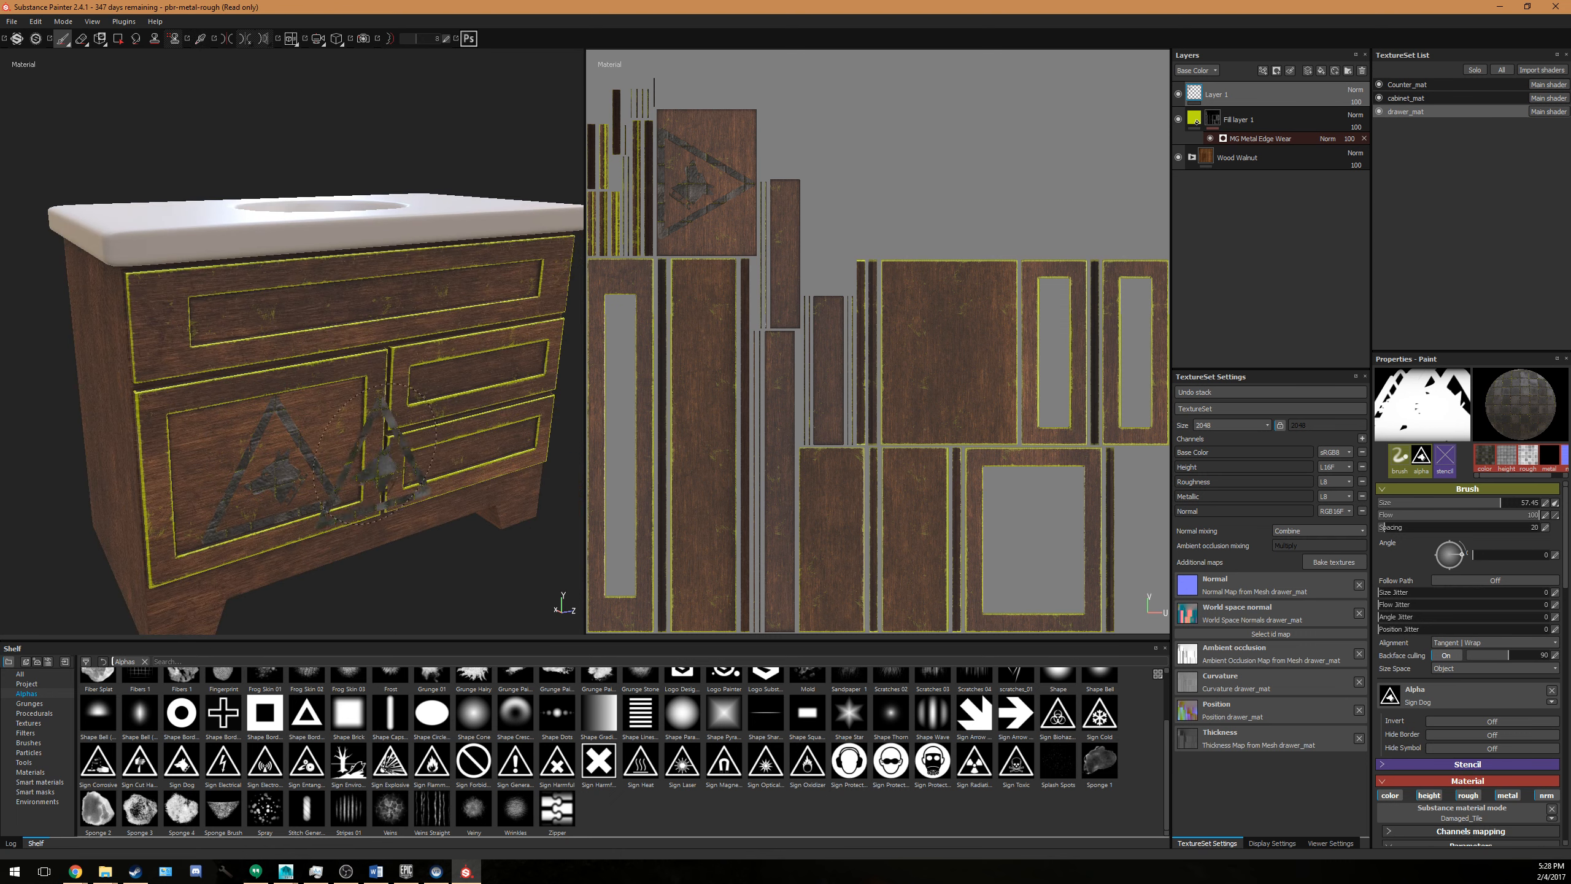
Open the texture export settings and set the export configuration to Unreal Engine 4 (Packed).
click(9, 21)
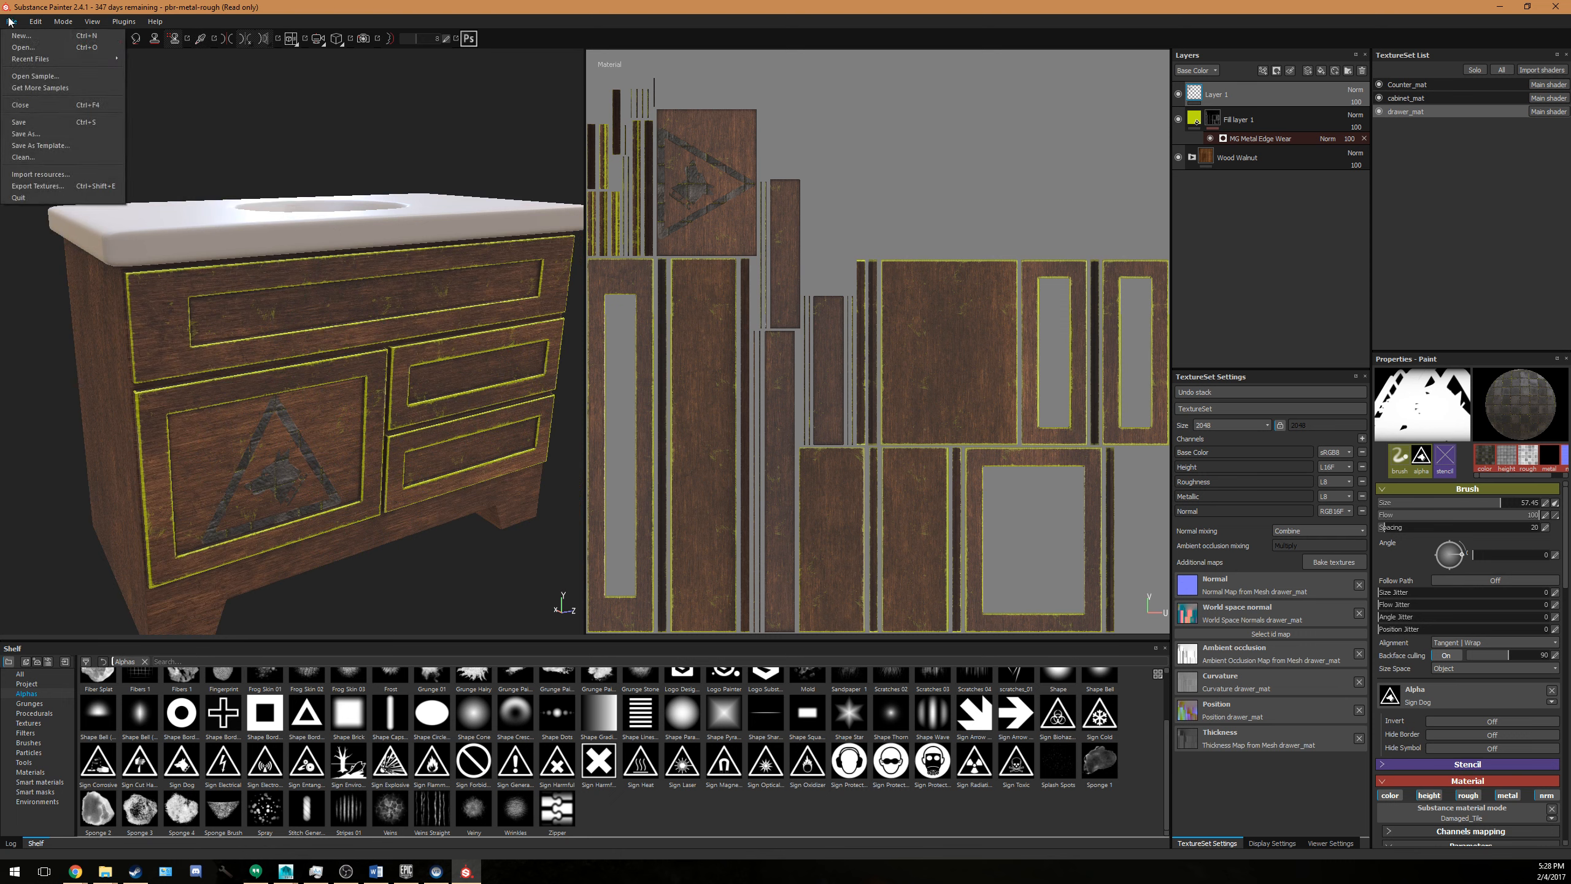
click(49, 188)
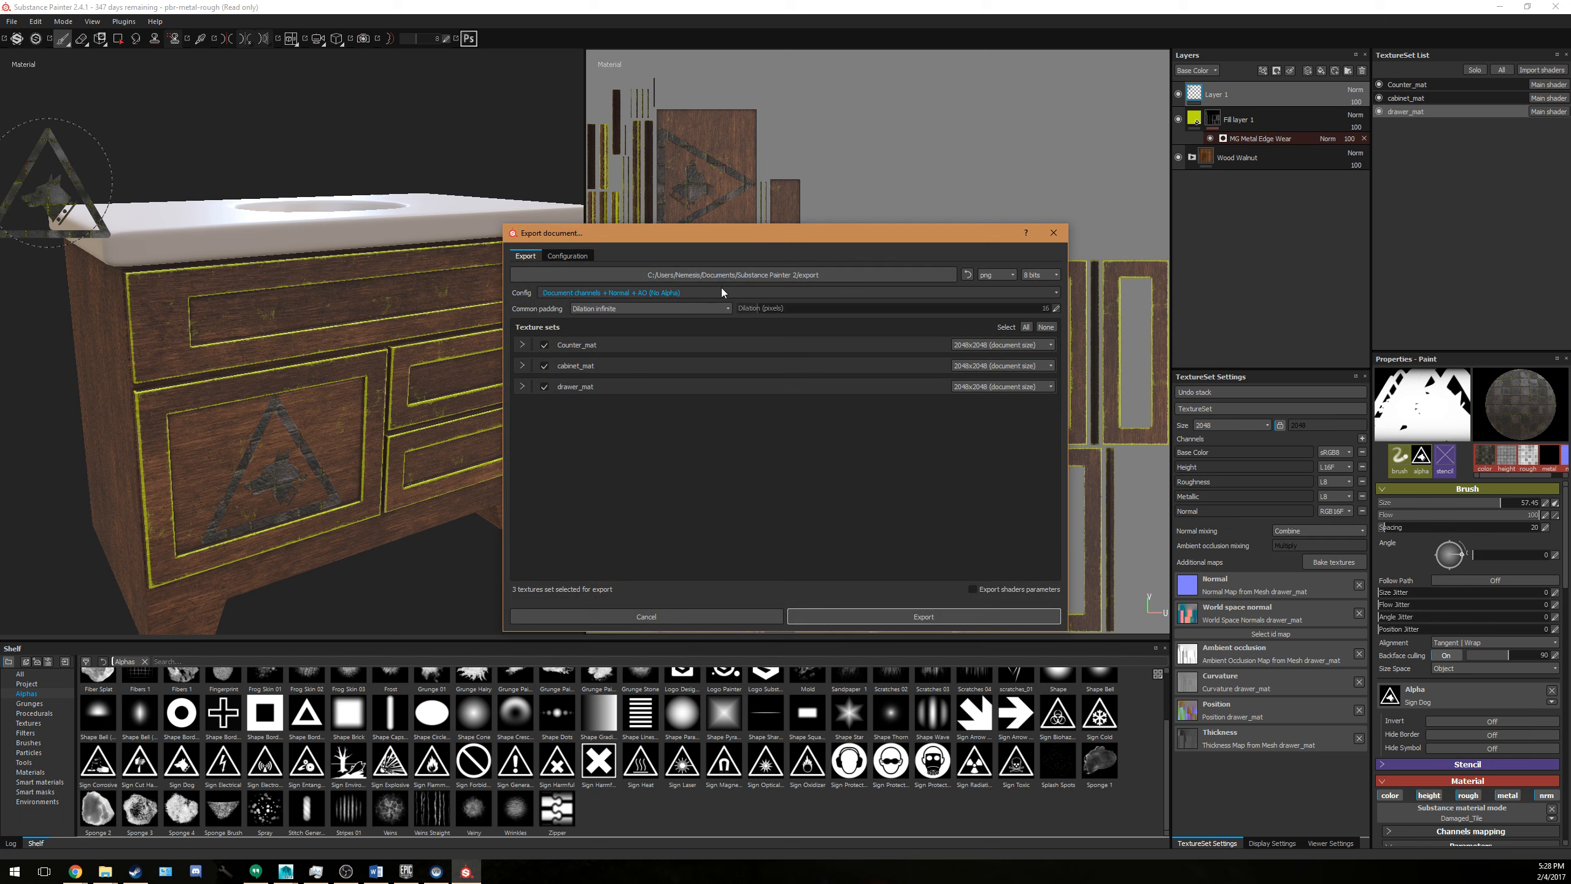
click(704, 292)
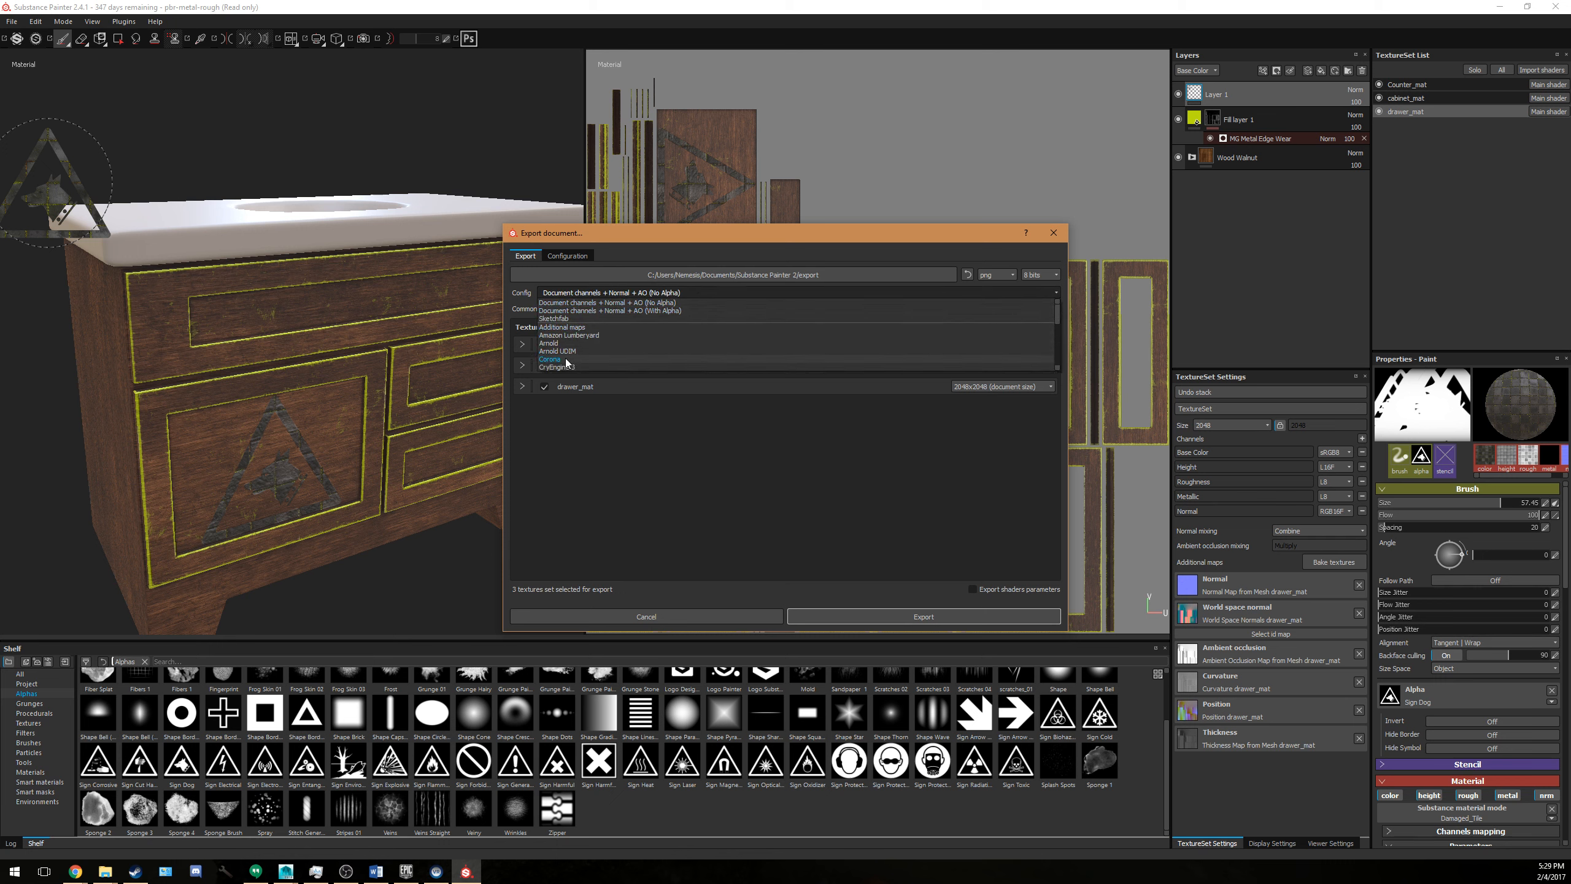
scroll(564, 359, down, 5)
scroll(565, 359, down, 2)
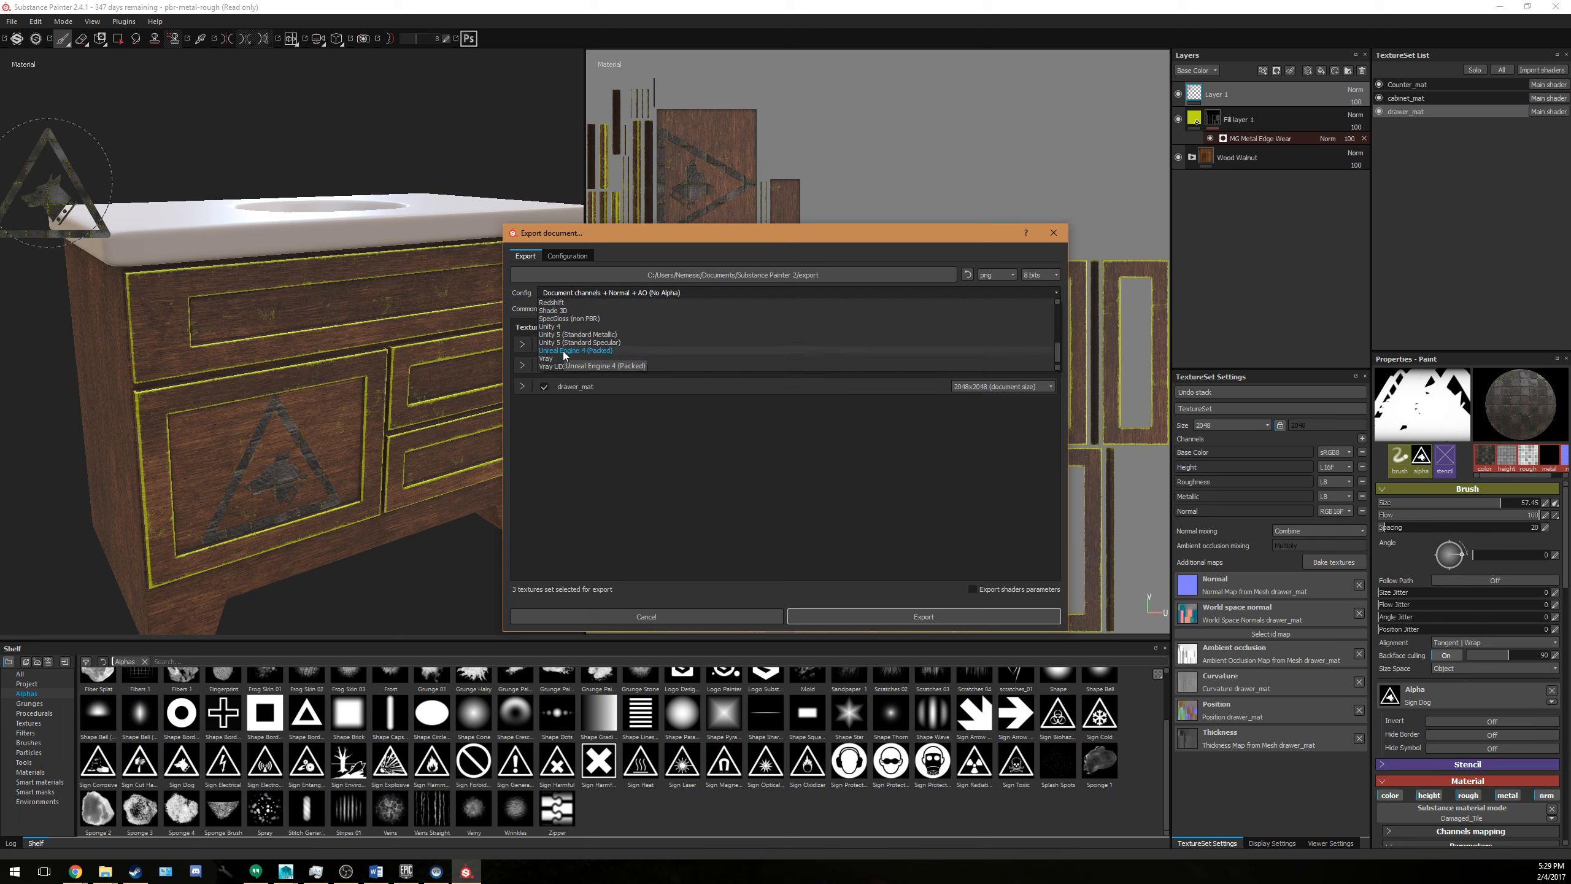
click(562, 352)
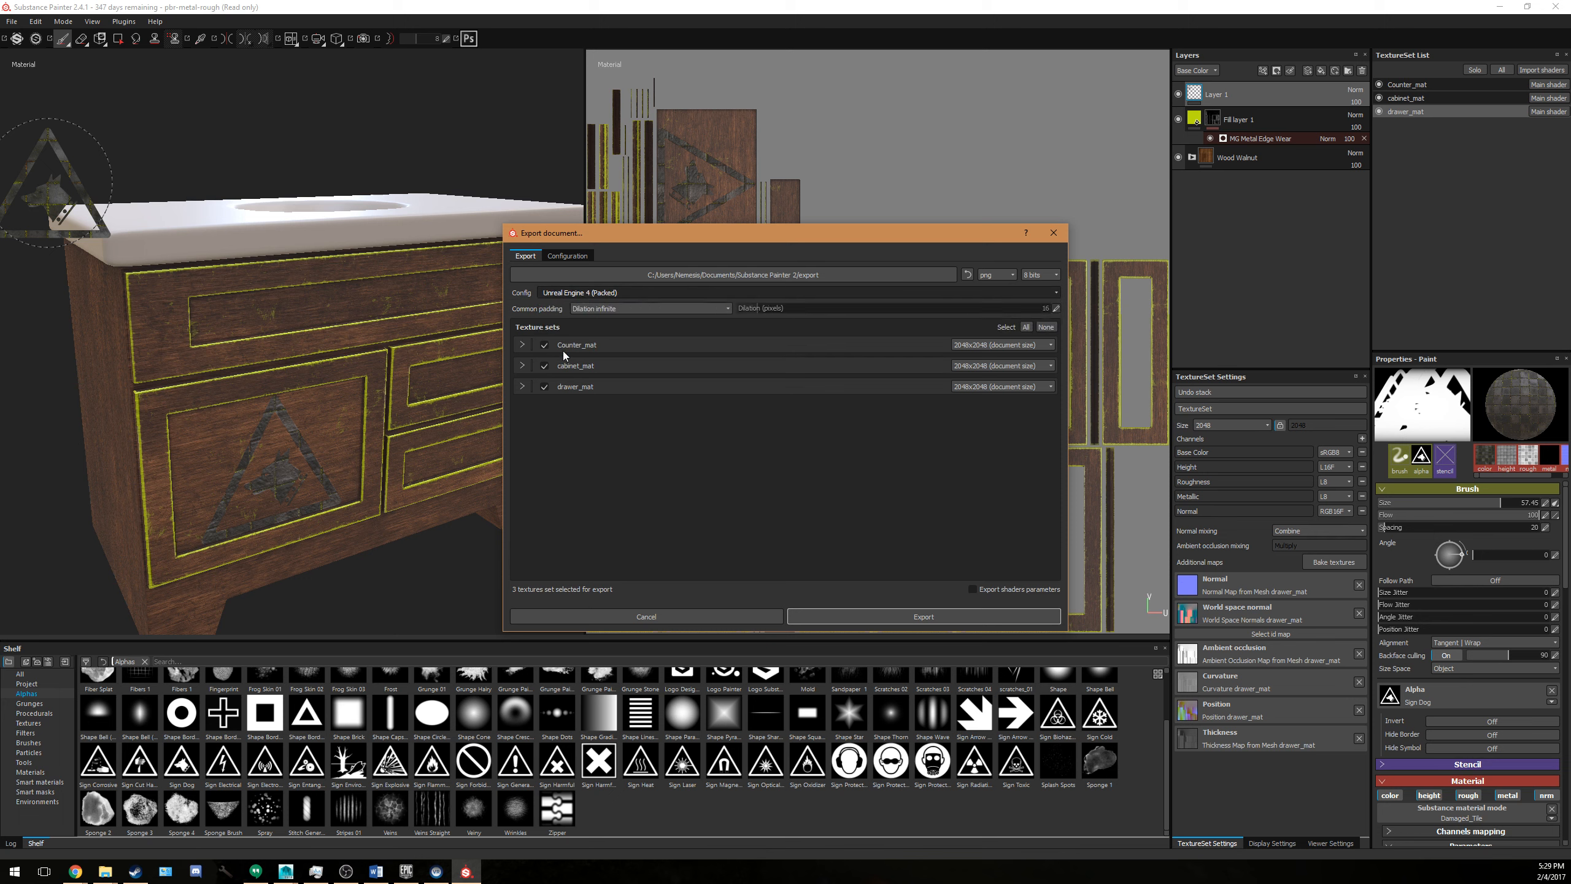
Set the export folder to S:\Unreal\VR_Test_pro1\Content\Geometry\Tutorial\sink_1.
click(854, 275)
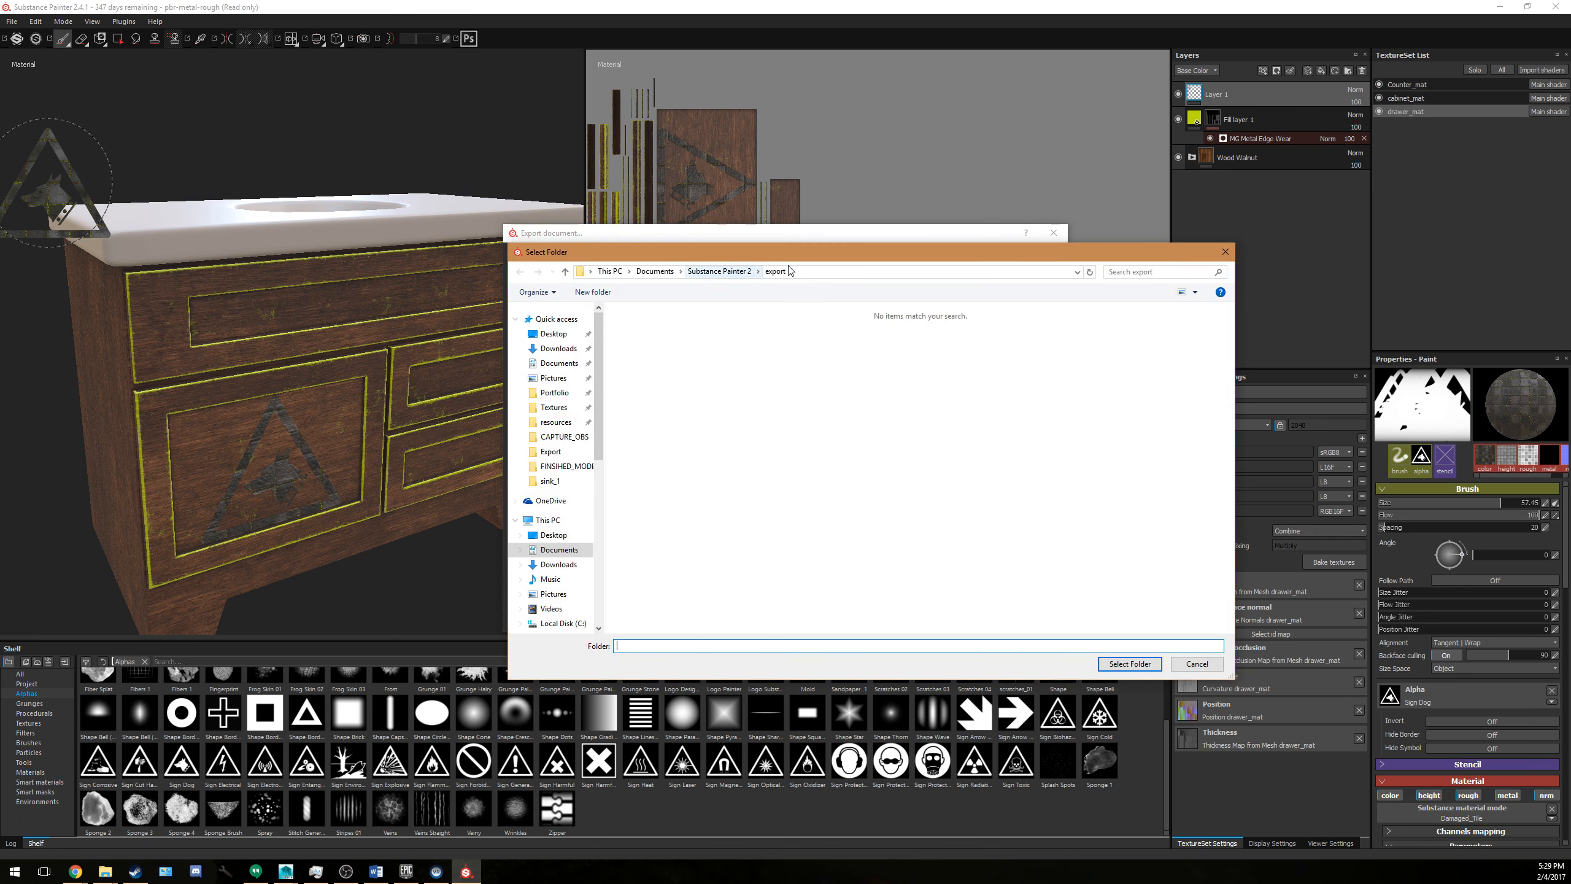
click(831, 274)
key(BackSpace)
text(S:\Unreal\VR_Test_pro1\Content\Geometry\Tutorial)
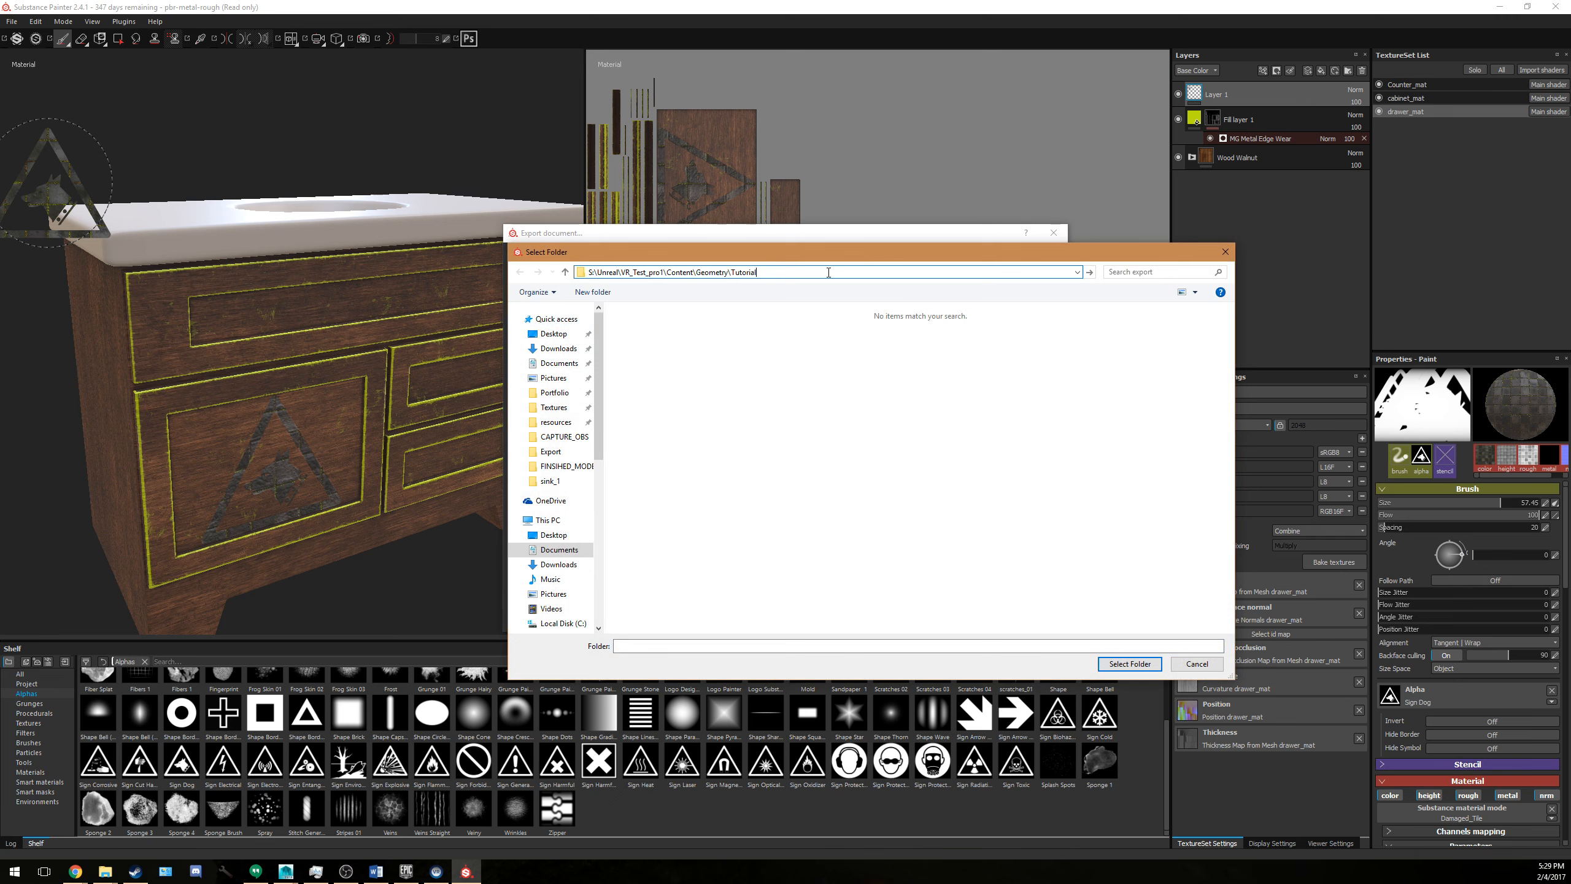
key(Return)
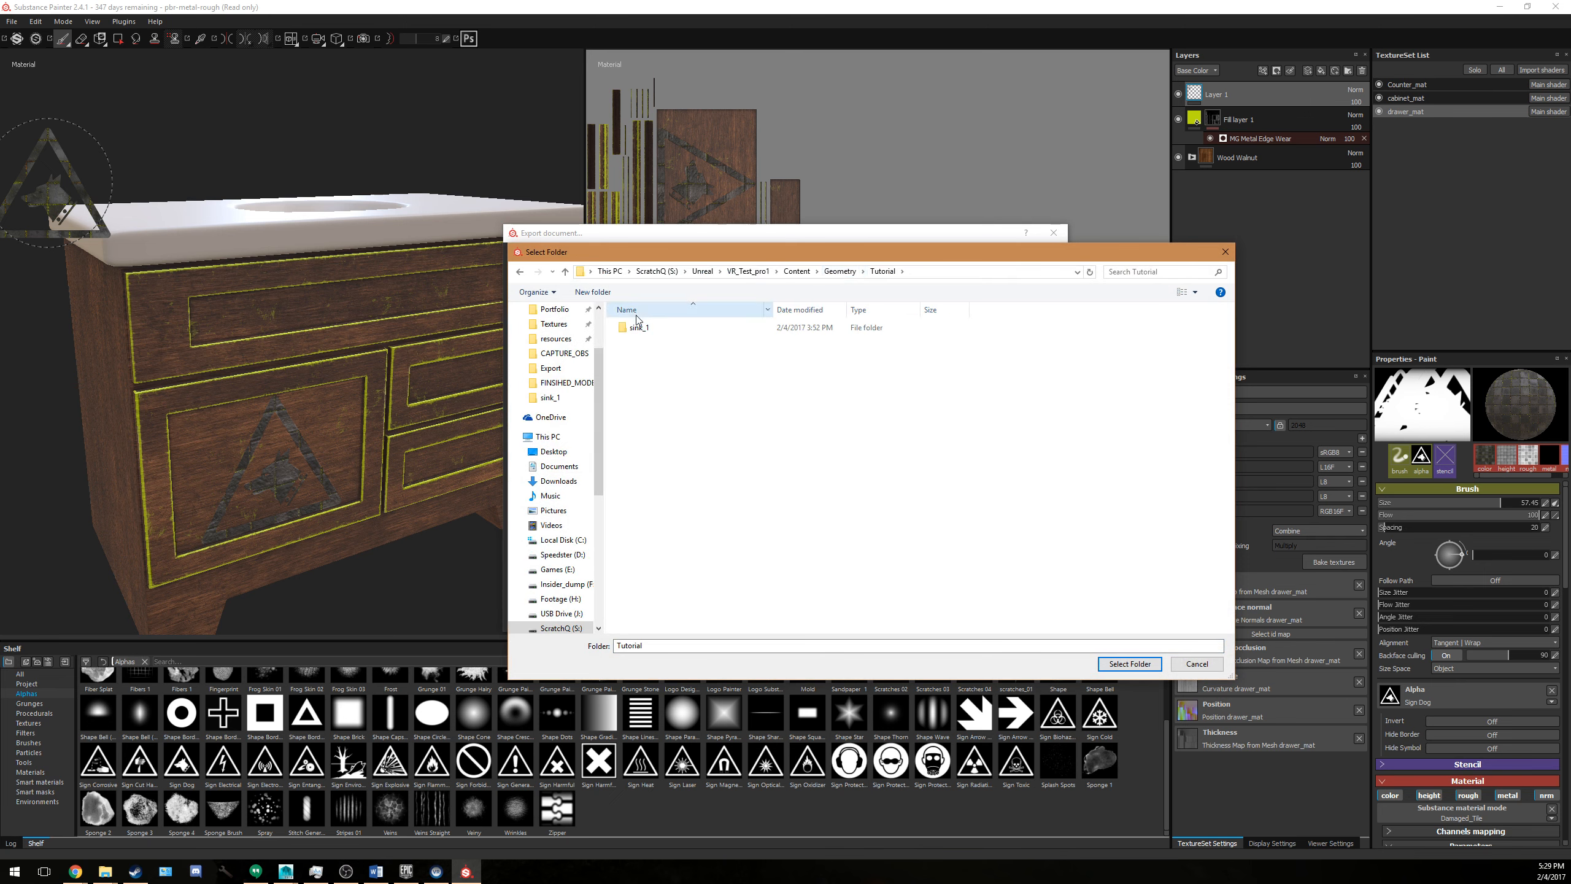
click(637, 328)
double_click(633, 329)
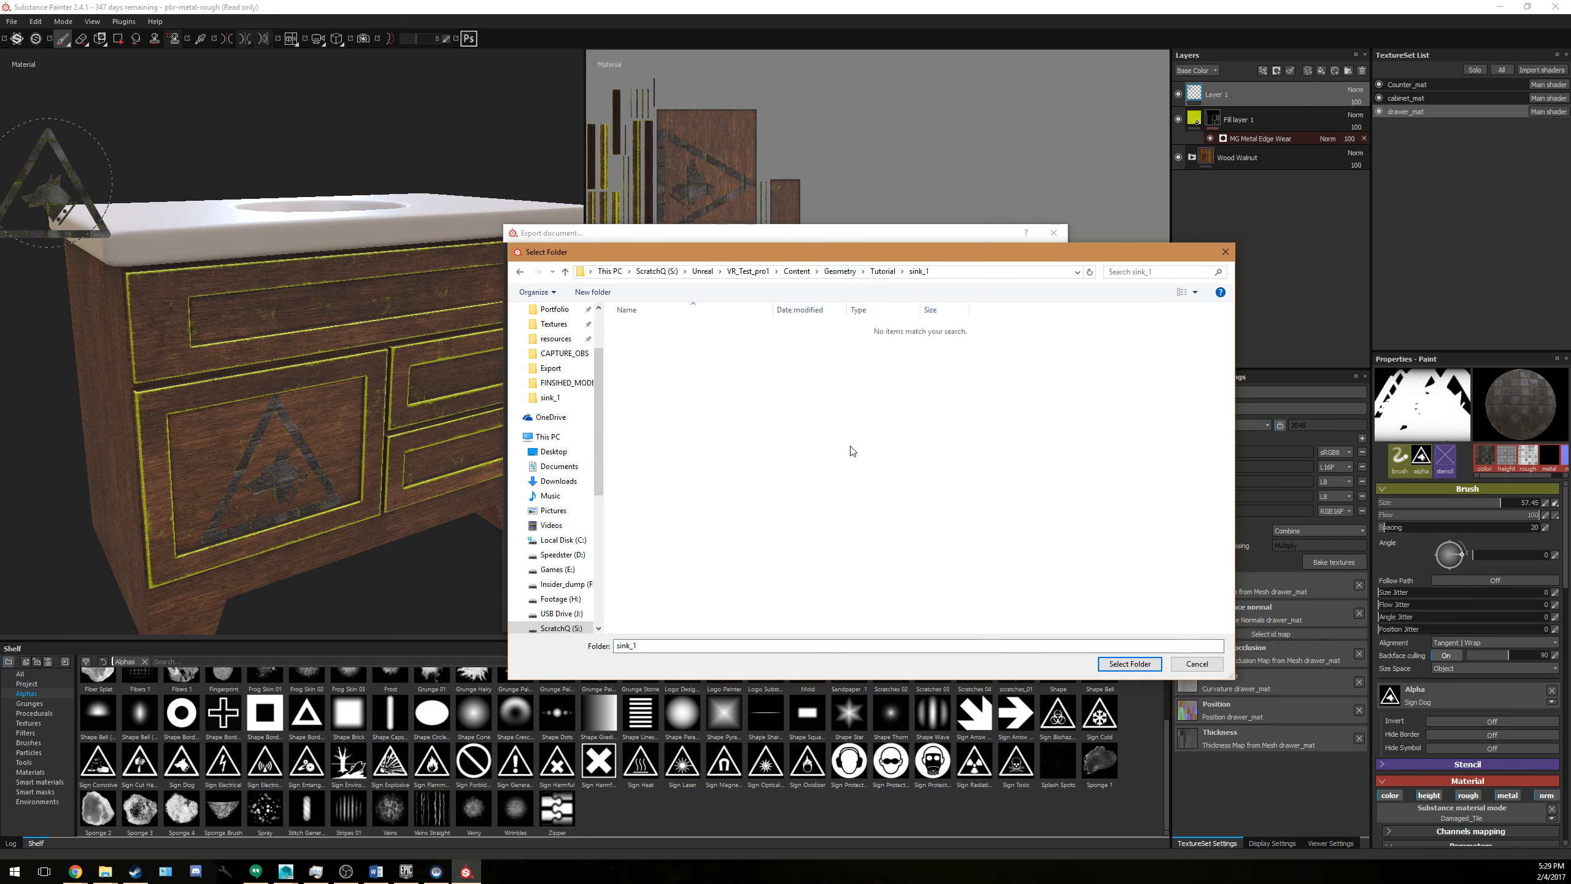
click(1129, 664)
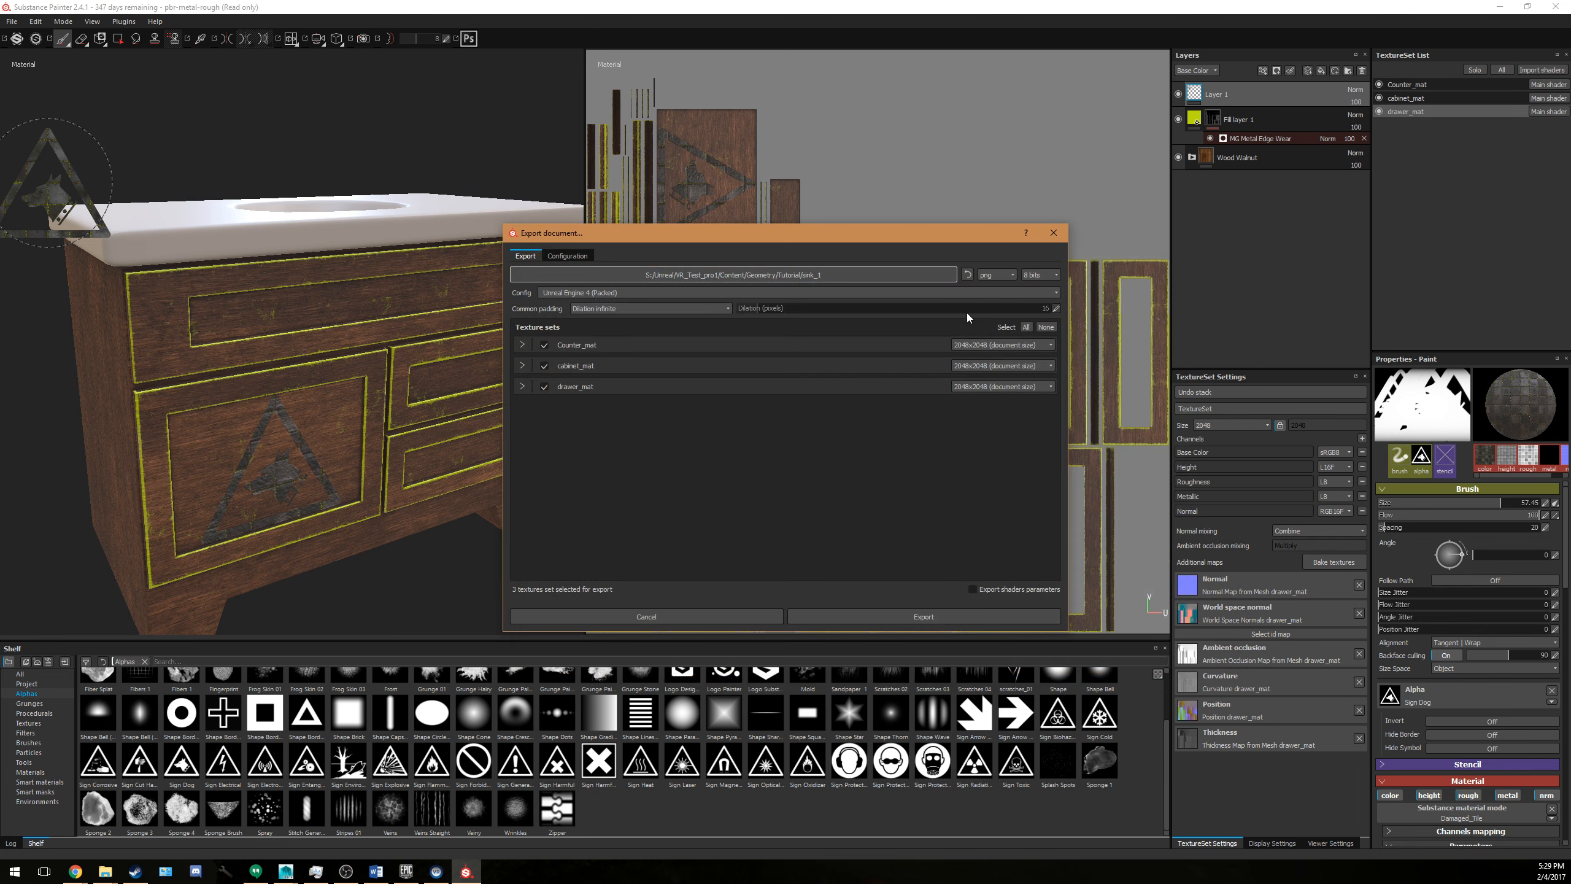
Export the Counter_mat, cabinet_mat and drawer_mat texture sets, and open the output folder to inspect the exported maps.
click(915, 616)
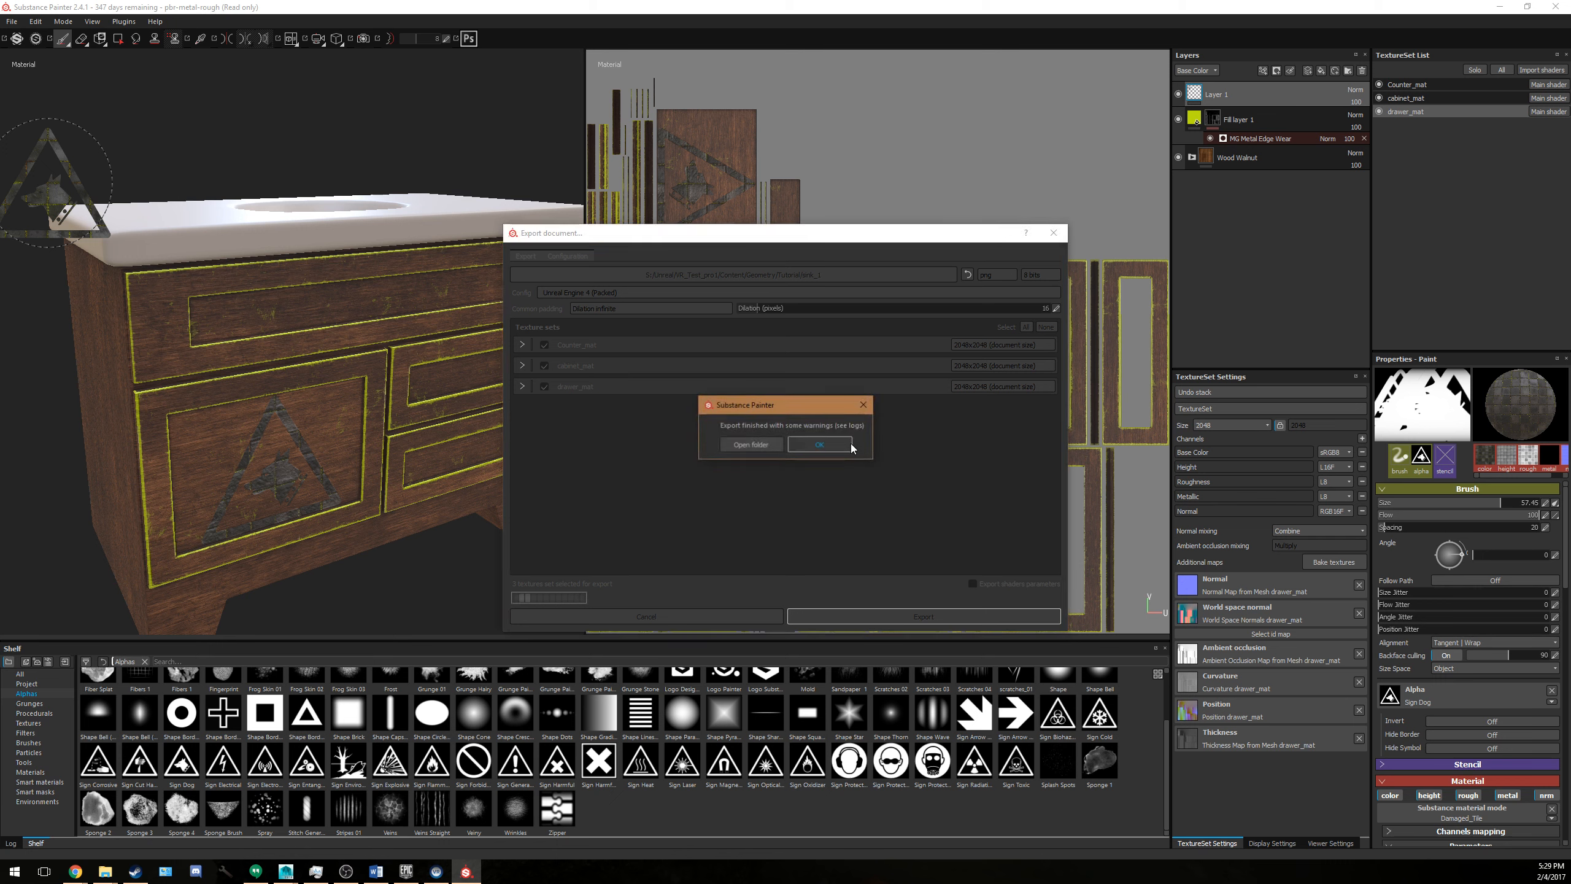
click(741, 449)
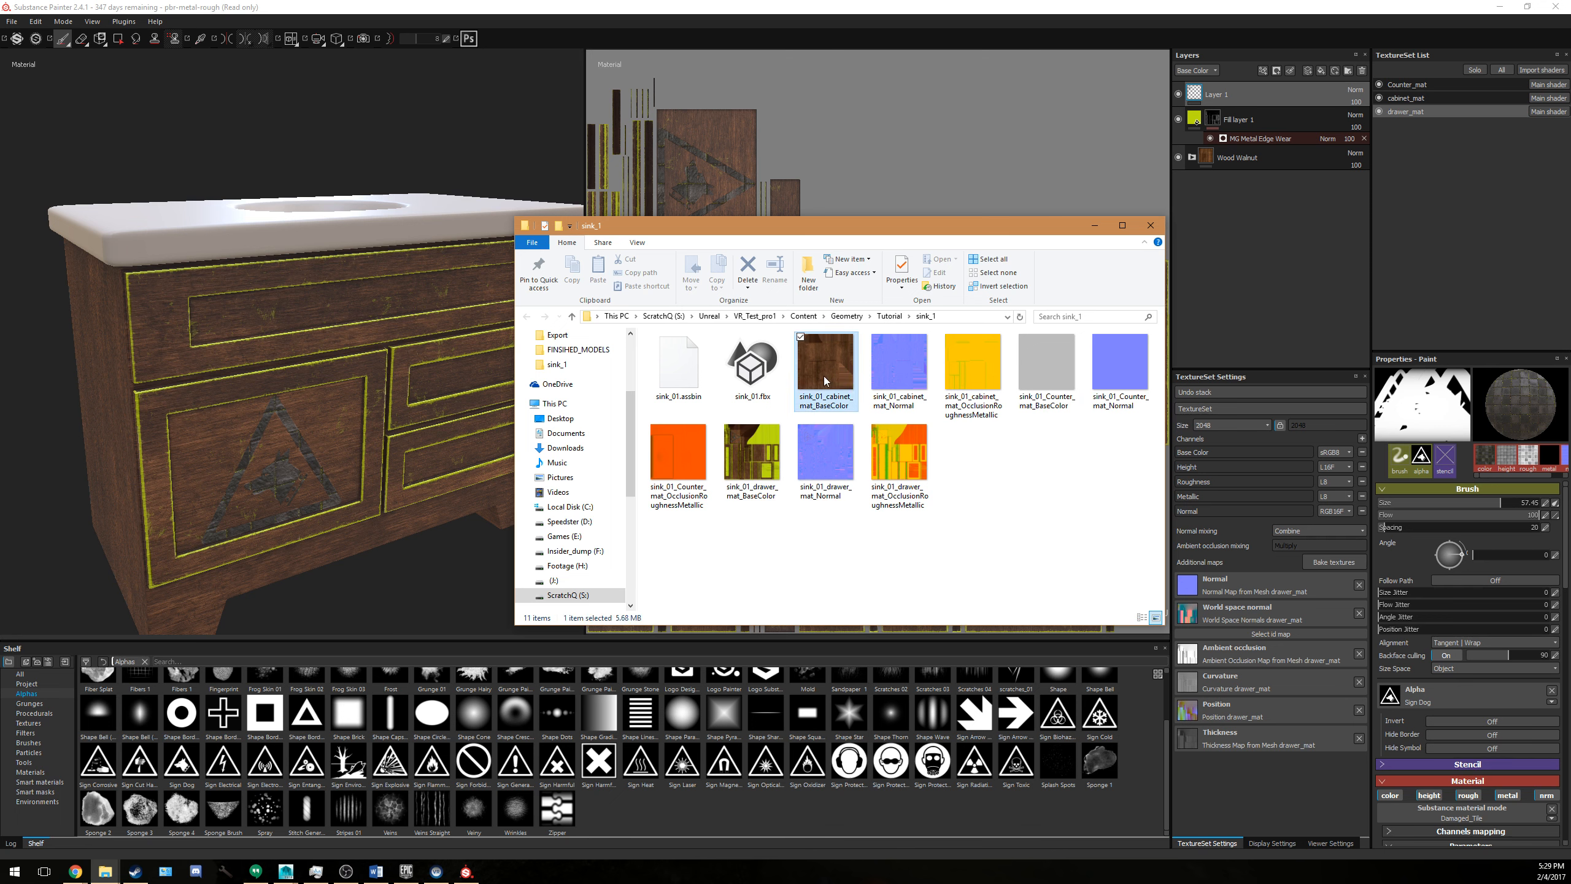
click(878, 377)
click(965, 379)
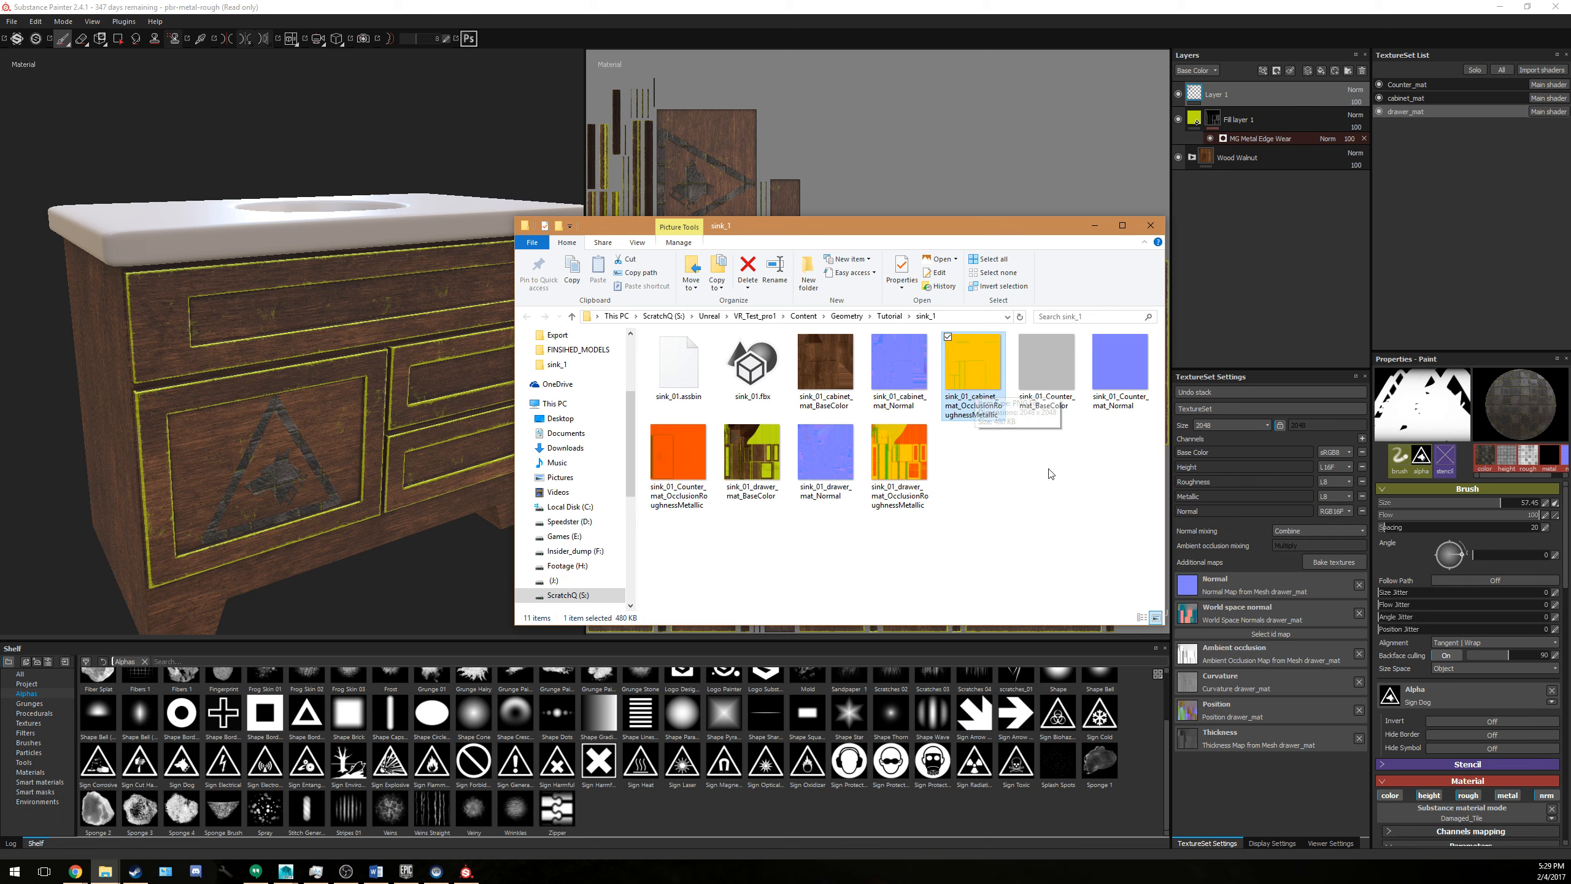
click(974, 561)
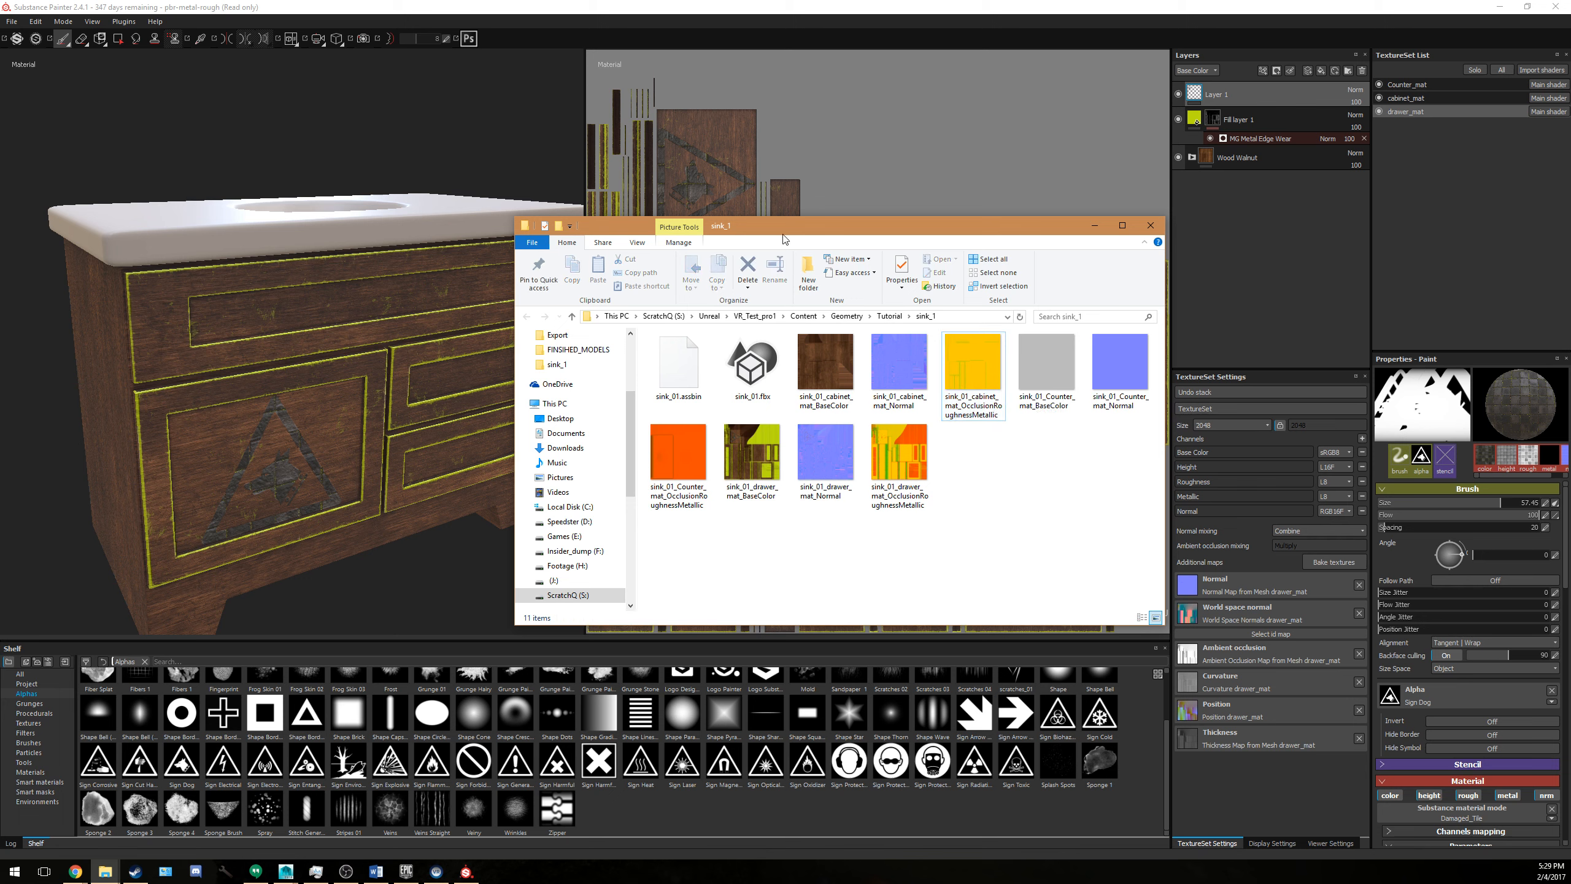
mouse_move(781, 235)
mouse_down()
mouse_move(751, 238)
mouse_move(783, 250)
mouse_up()
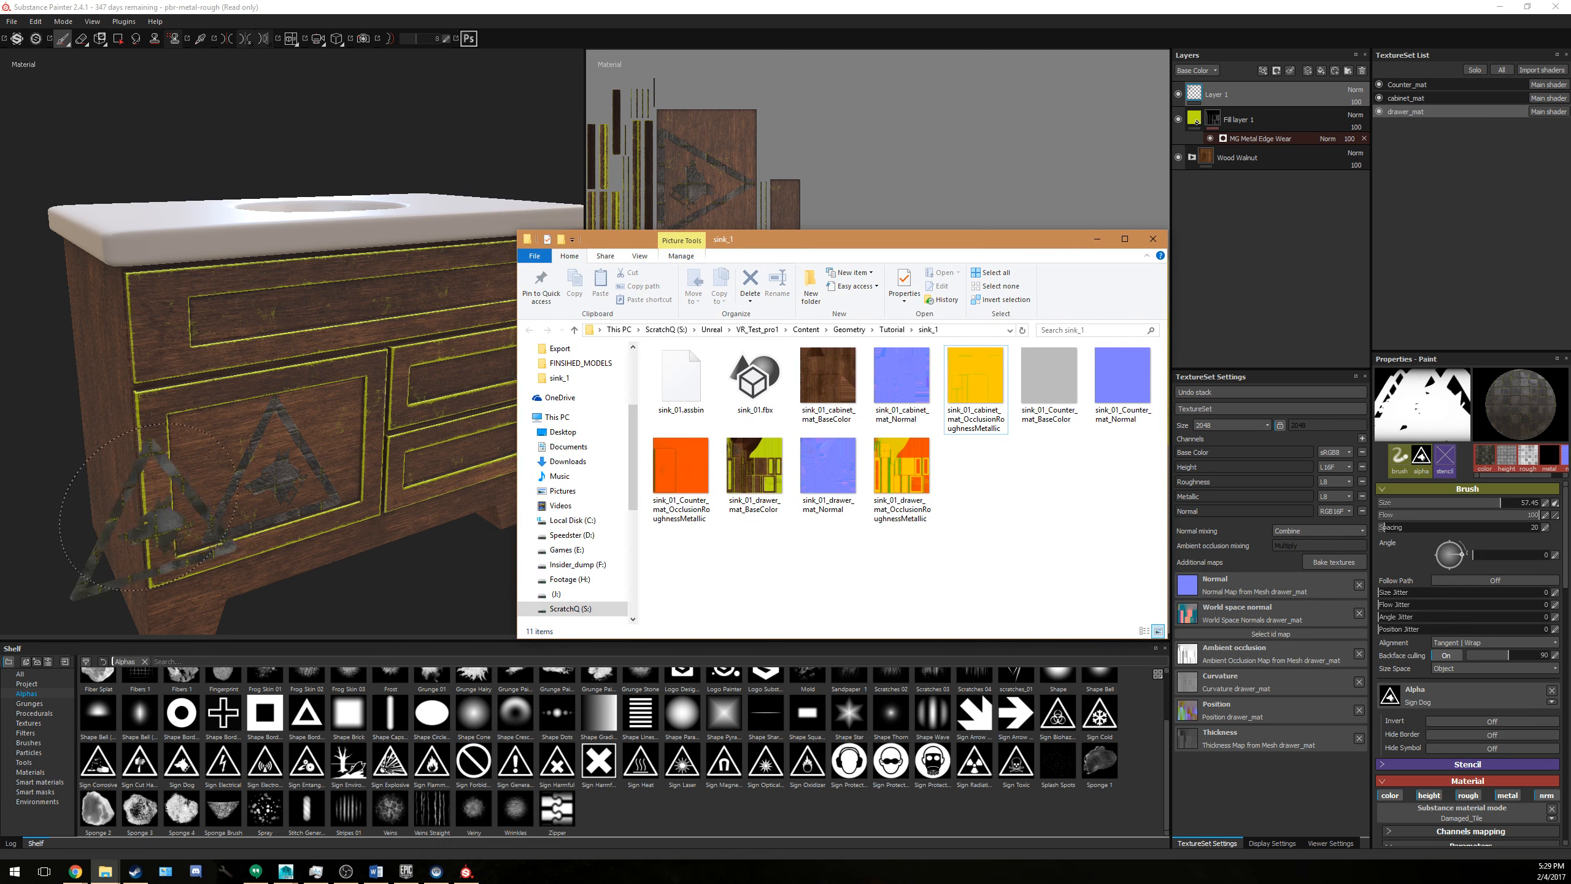